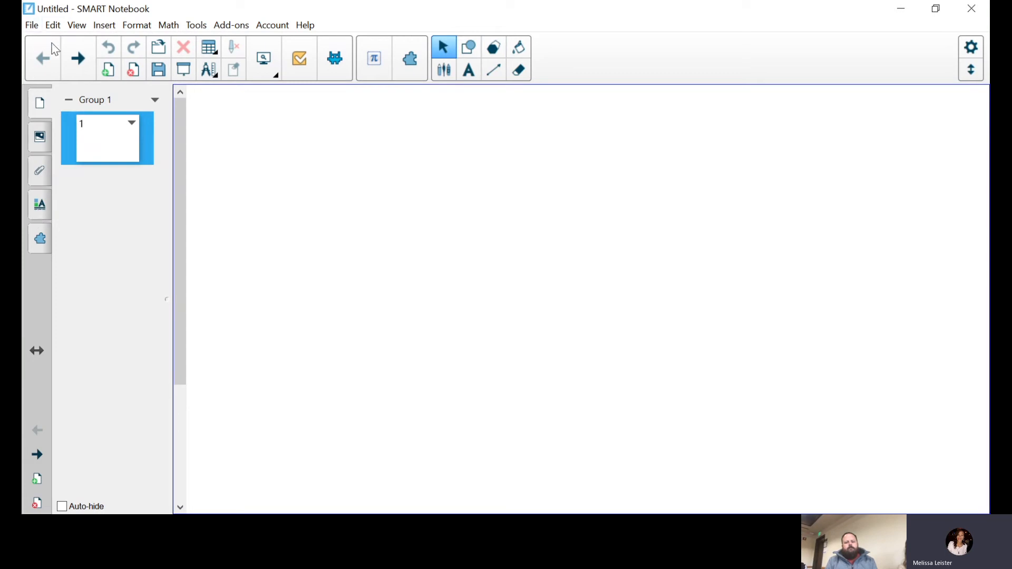
# - Add a second page to the file and delete it again
pyautogui.click(106, 68)
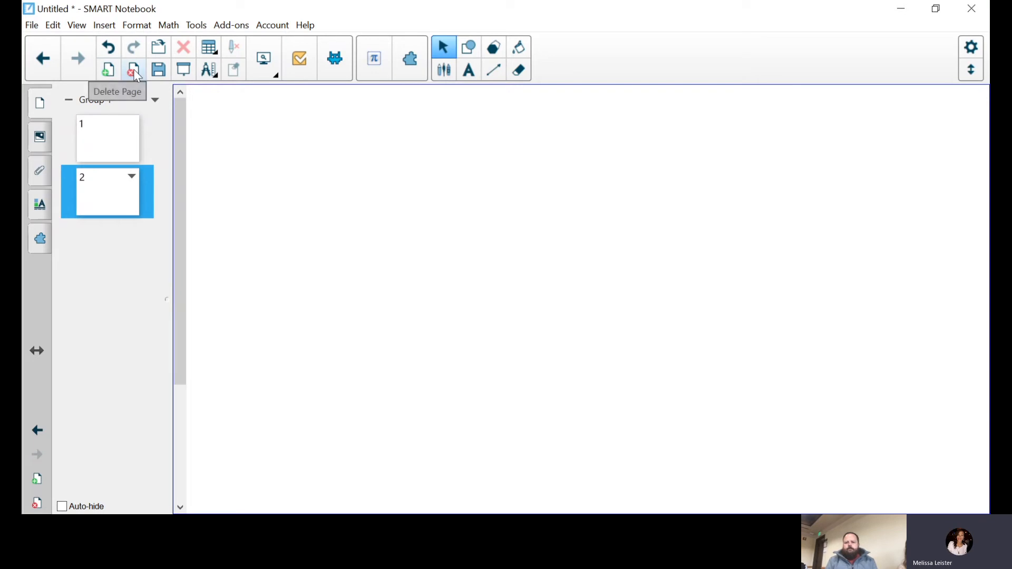
pyautogui.click(133, 70)
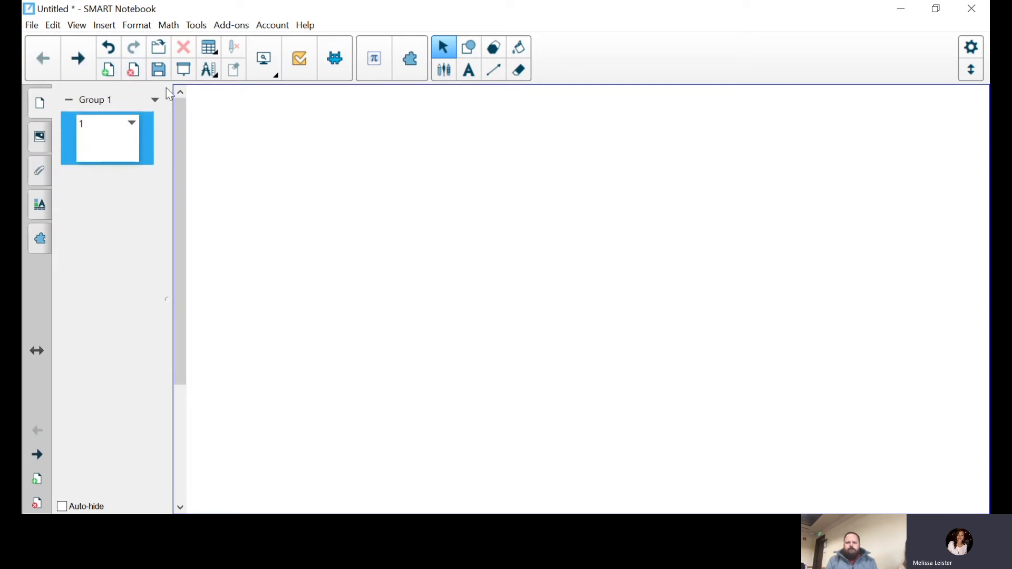
# - Cover the page with the screen shade, lower it to reveal the top strip, and remove the shade
pyautogui.click(186, 69)
pyautogui.moveTo(612, 125); pyautogui.dragTo(631, 190)
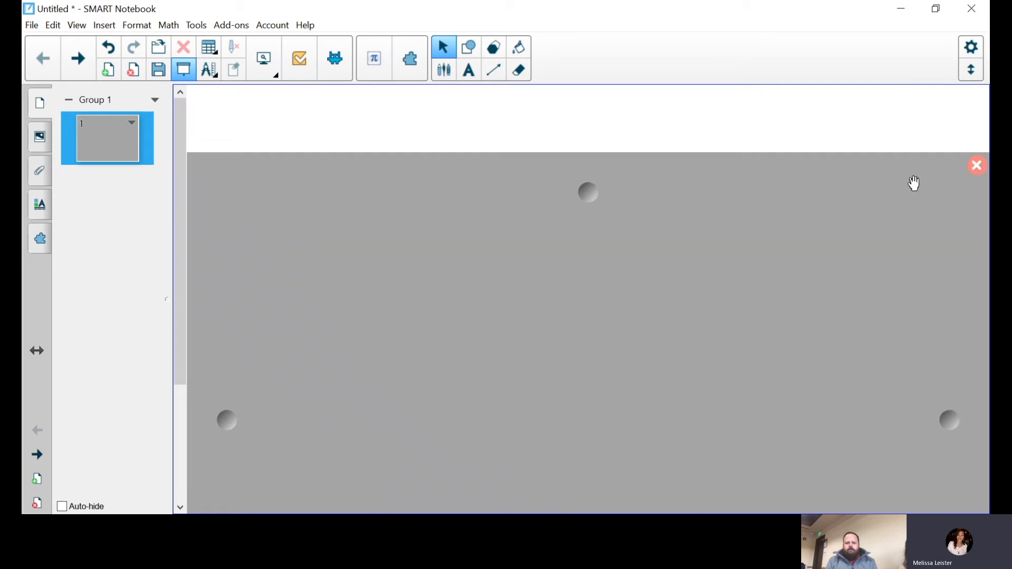
pyautogui.click(976, 167)
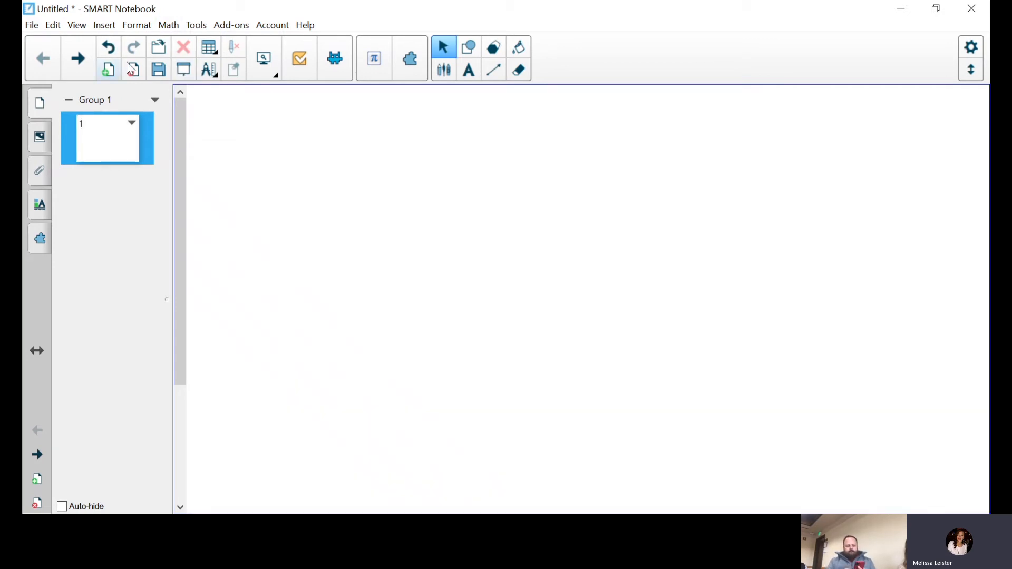
pyautogui.click(214, 50)
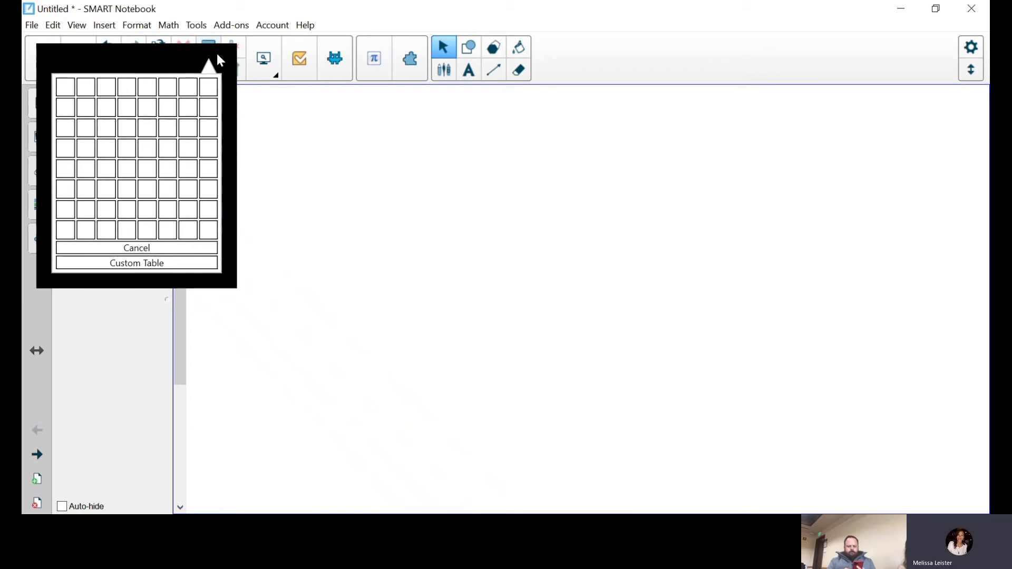
pyautogui.click(217, 55)
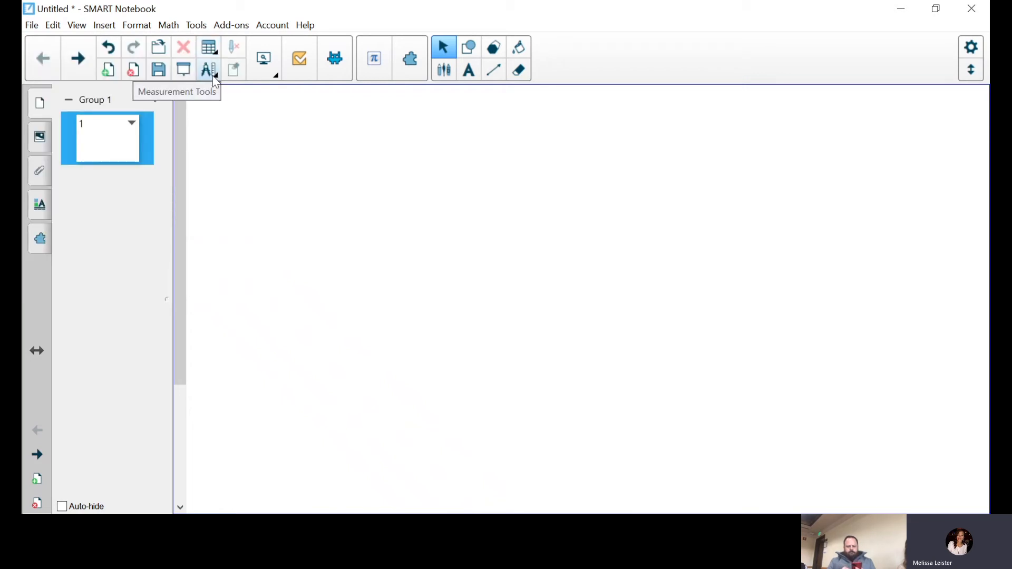
# - Insert a ruler from the measurement tools and position it horizontally across the upper part of page 1
pyautogui.click(213, 77)
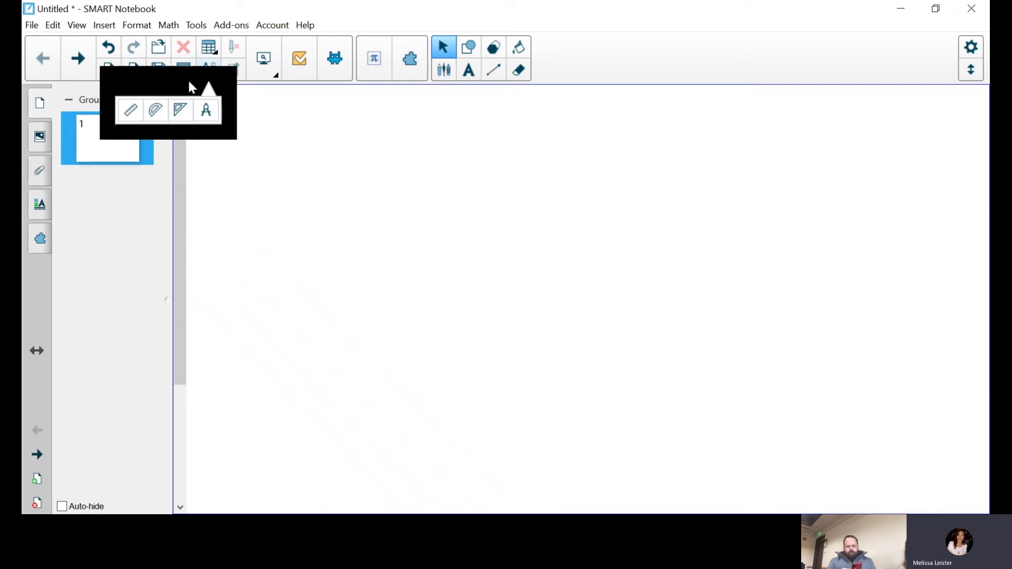
pyautogui.click(132, 111)
pyautogui.moveTo(386, 203); pyautogui.dragTo(430, 228)
# - Insert a protractor, shrink it, and position it below the left end of the ruler
pyautogui.click(211, 75)
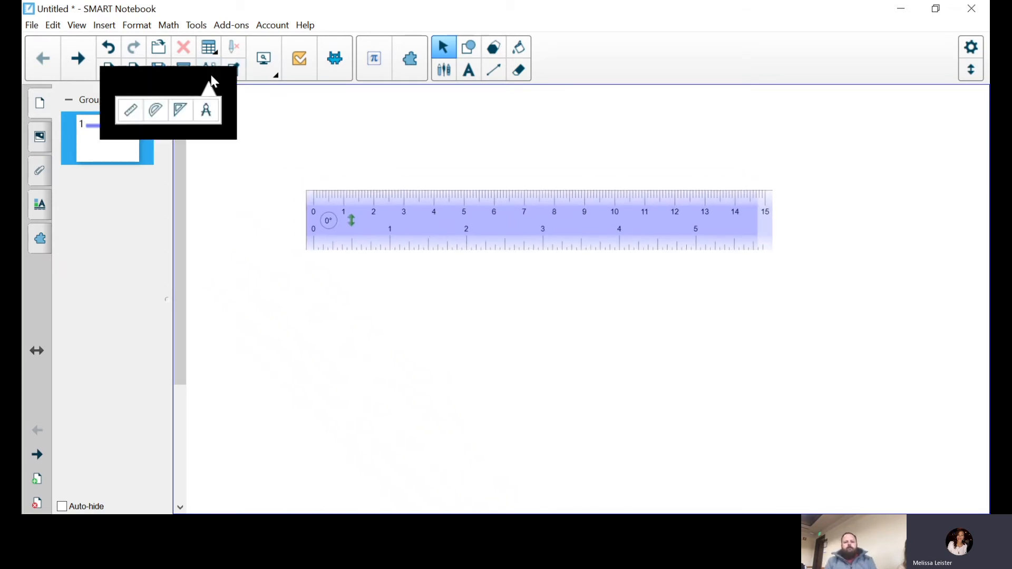
pyautogui.click(156, 111)
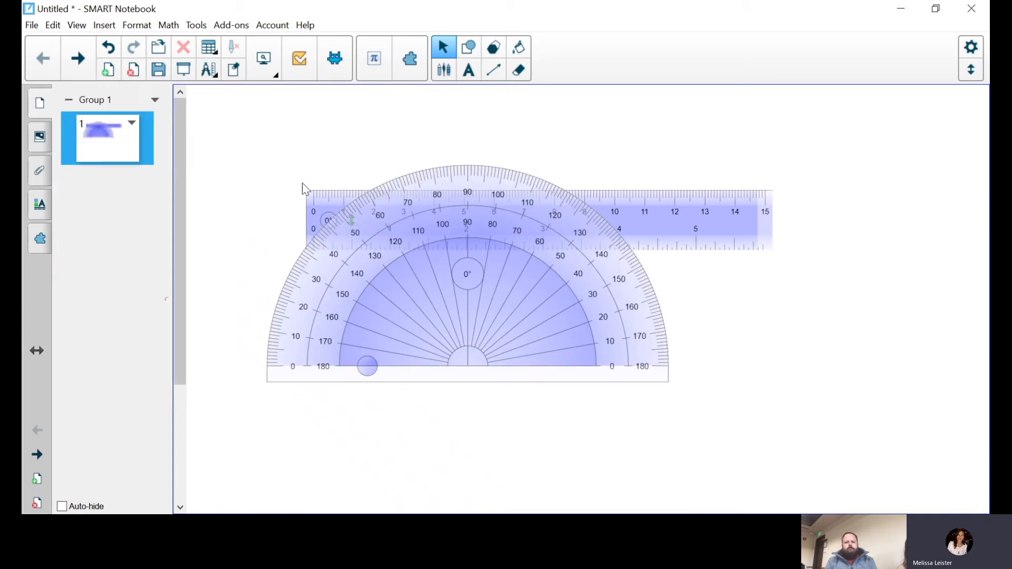
pyautogui.moveTo(460, 231); pyautogui.dragTo(329, 363)
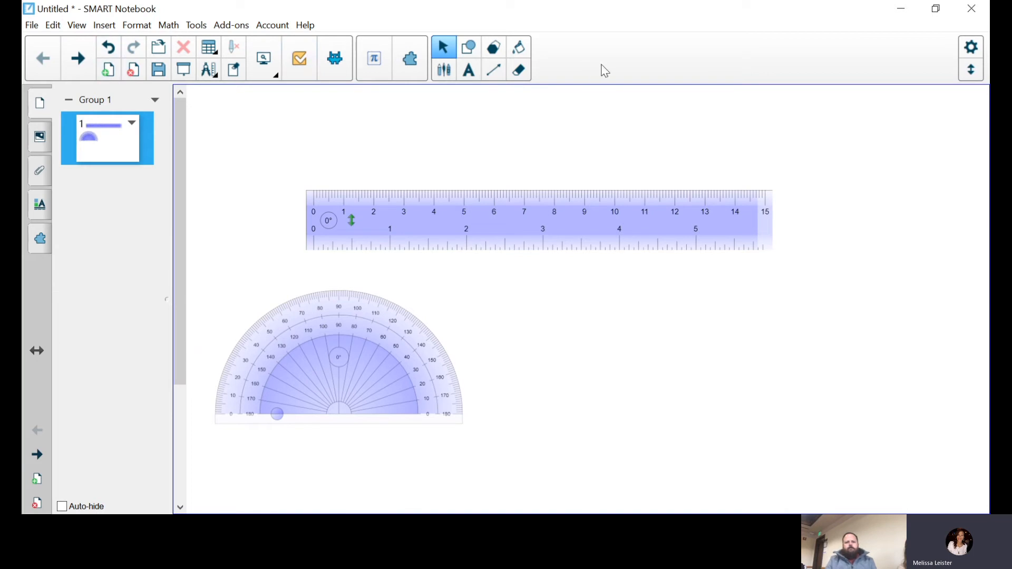
# - Add a second blank page after the page with the ruler and protractor
pyautogui.click(970, 50)
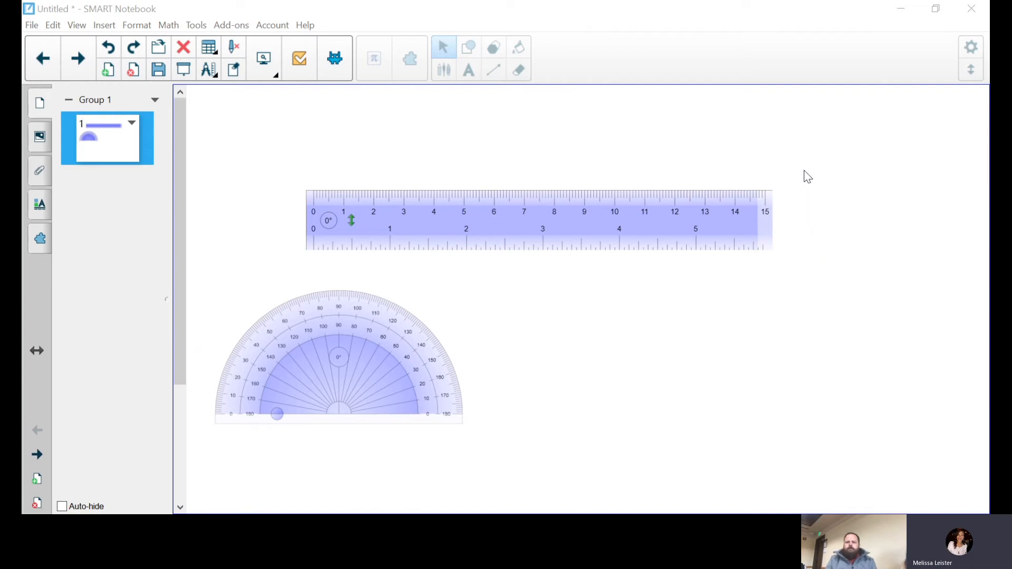
pyautogui.click(107, 74)
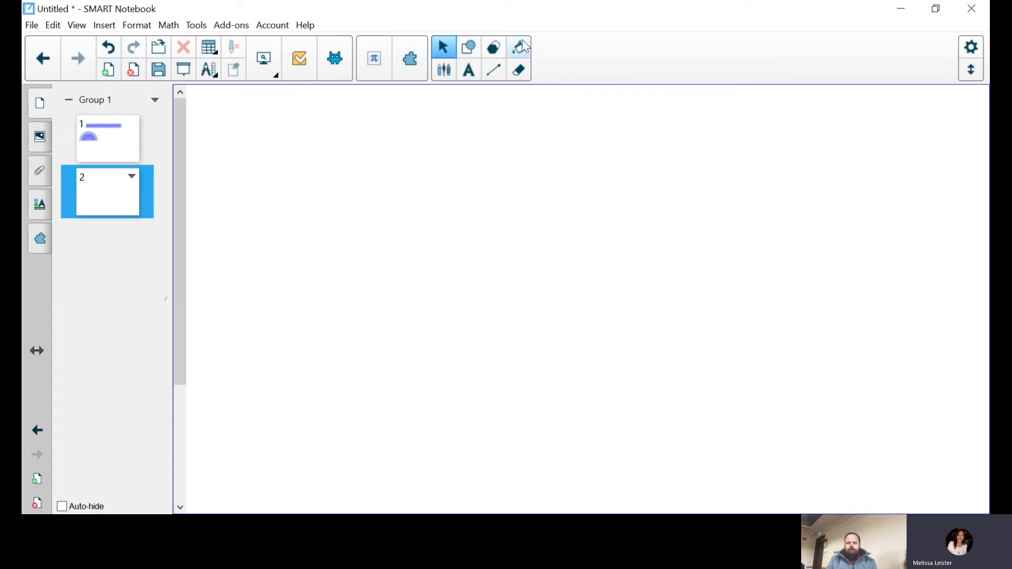
pyautogui.click(444, 71)
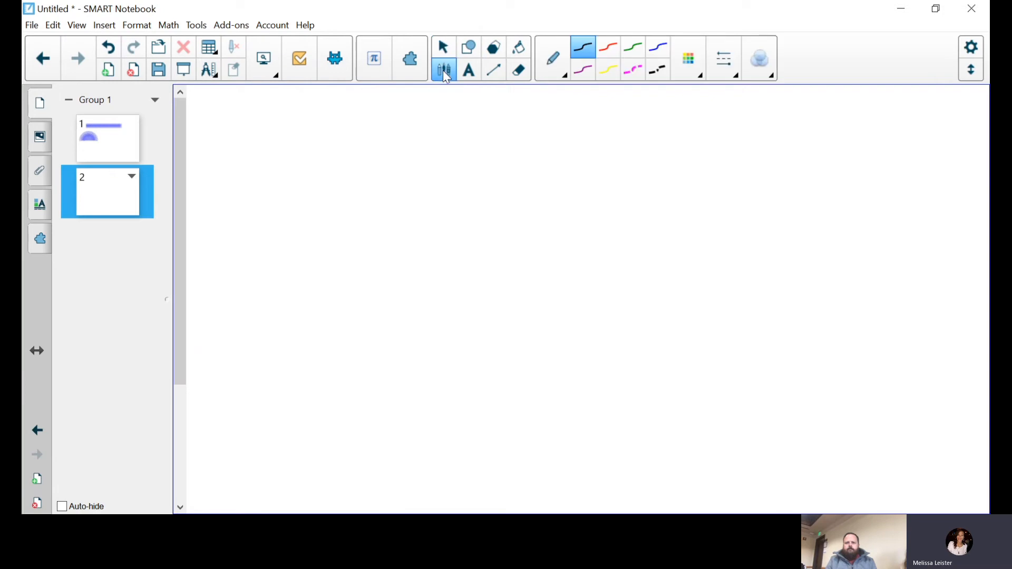
pyautogui.click(553, 70)
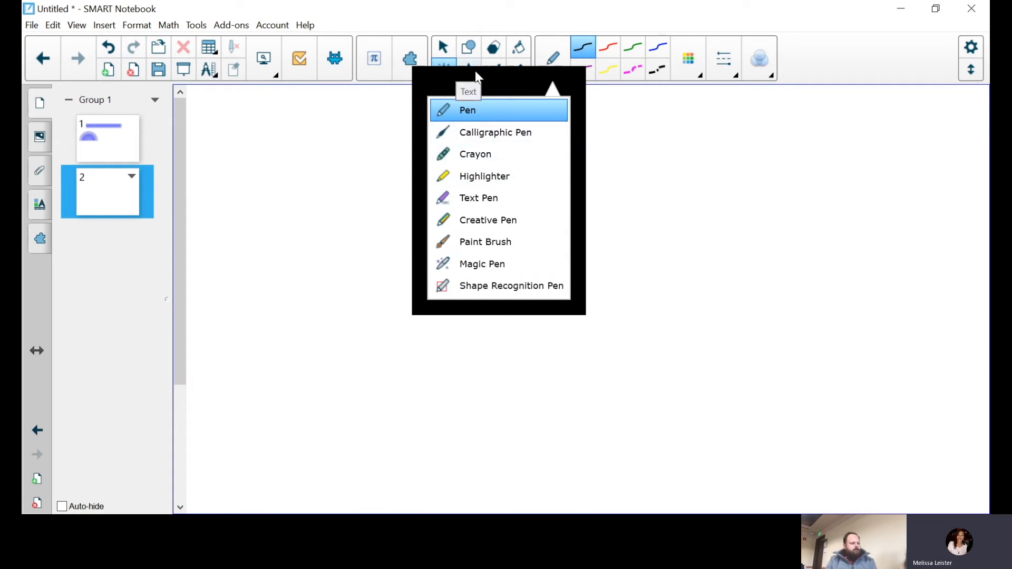
pyautogui.click(468, 51)
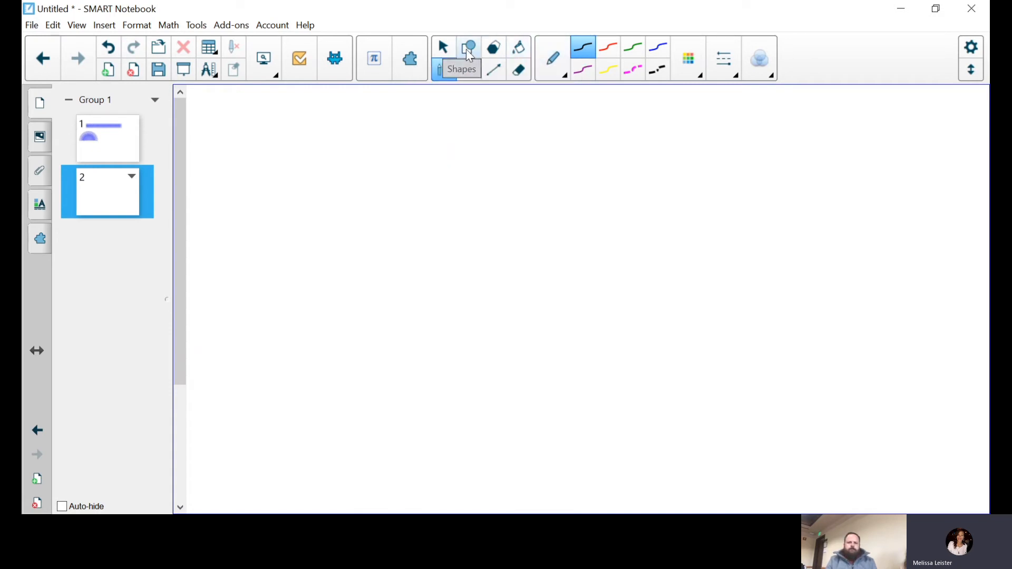
# - Draw a tall rectangle about 3.4 wide and 6.8 high in the left half of page 2
pyautogui.click(467, 49)
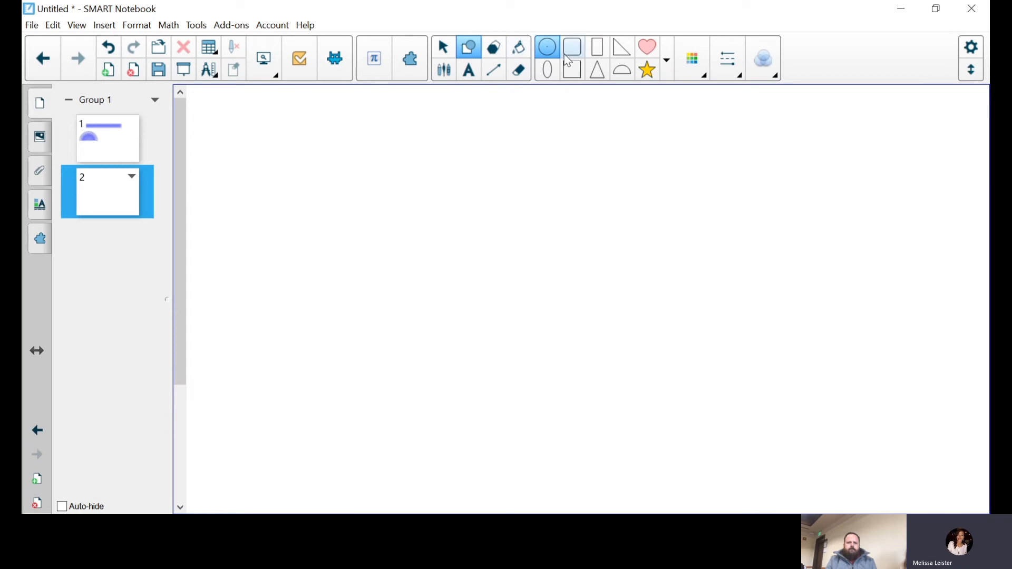
pyautogui.click(597, 47)
pyautogui.moveTo(305, 125)
pyautogui.mouseDown()
pyautogui.moveTo(328, 280)
pyautogui.moveTo(410, 333)
pyautogui.mouseUp()
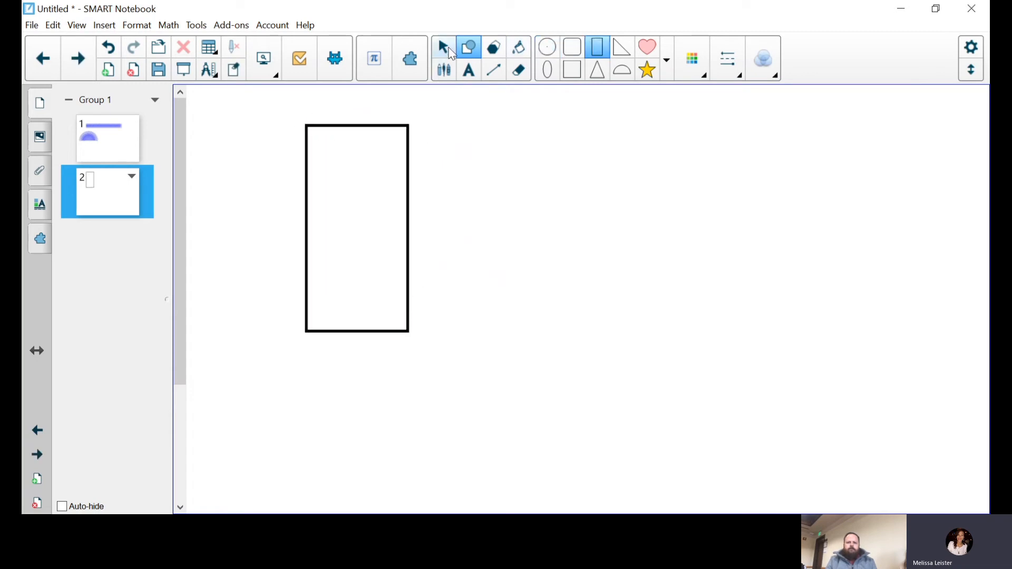
pyautogui.click(449, 51)
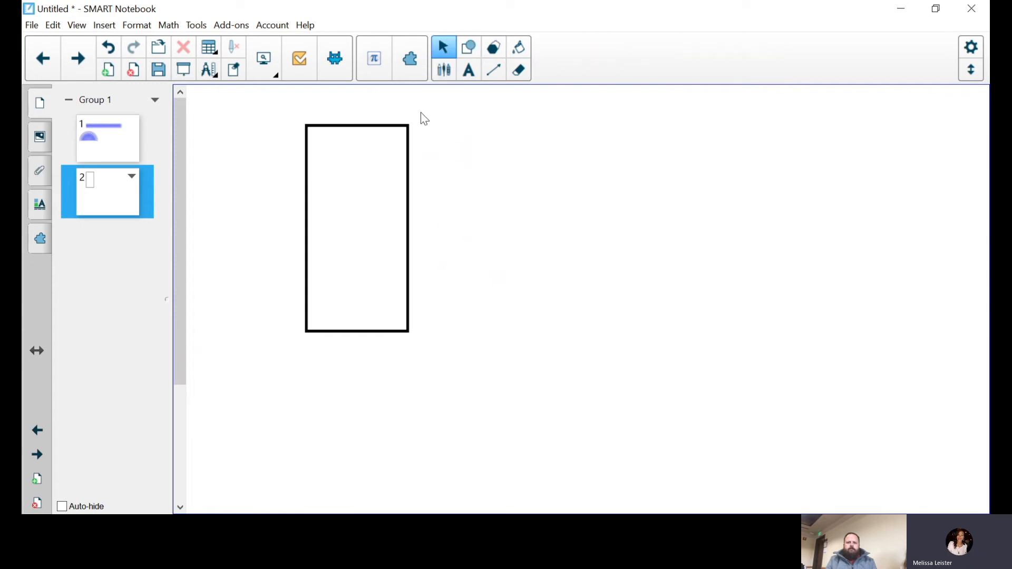
# - Show the rectangle's vertices and side lengths, and move it slightly down and to the right
pyautogui.click(404, 131)
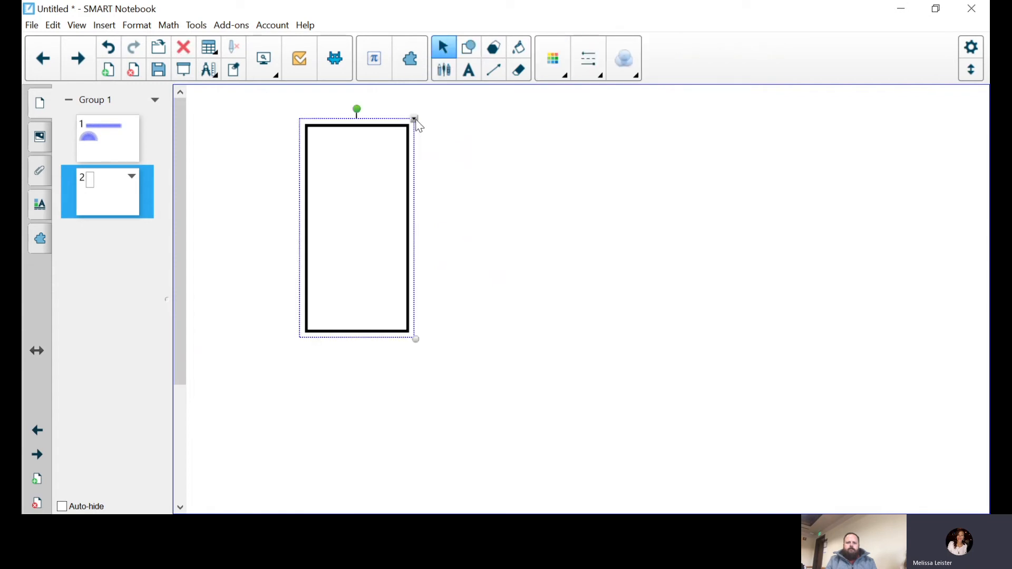
pyautogui.click(416, 121)
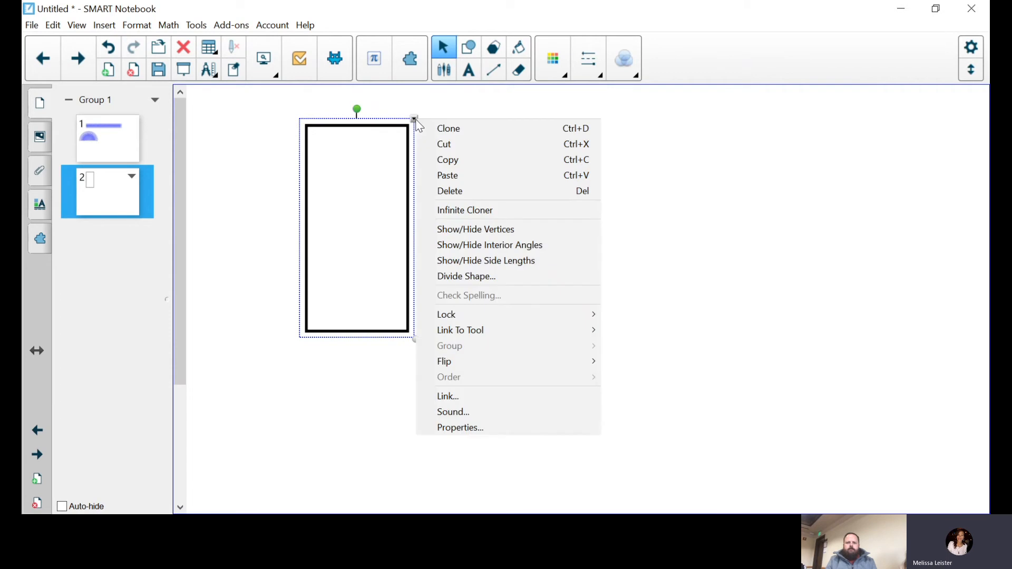
pyautogui.click(477, 230)
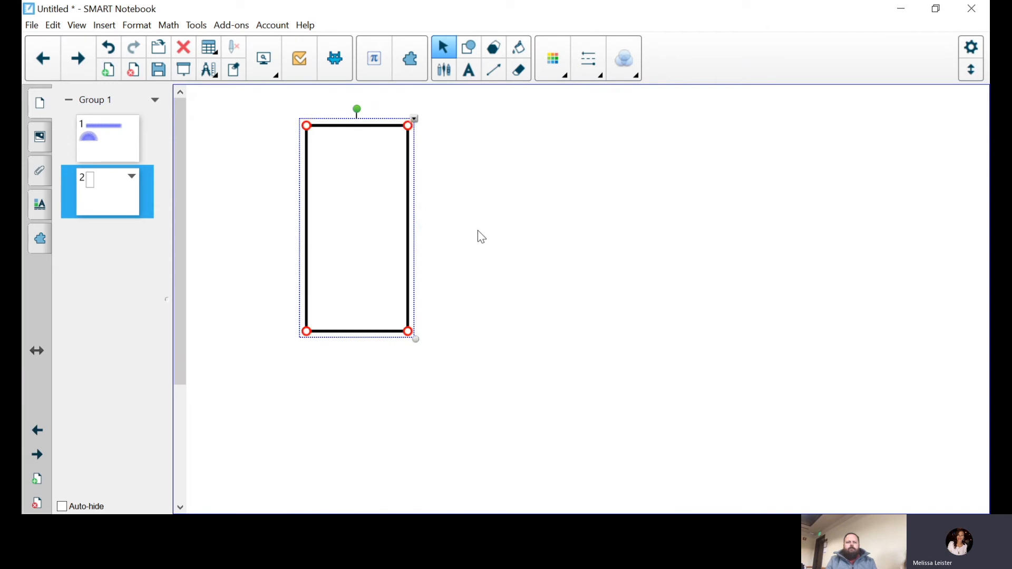
pyautogui.click(415, 119)
pyautogui.click(484, 260)
pyautogui.moveTo(364, 196); pyautogui.dragTo(387, 248)
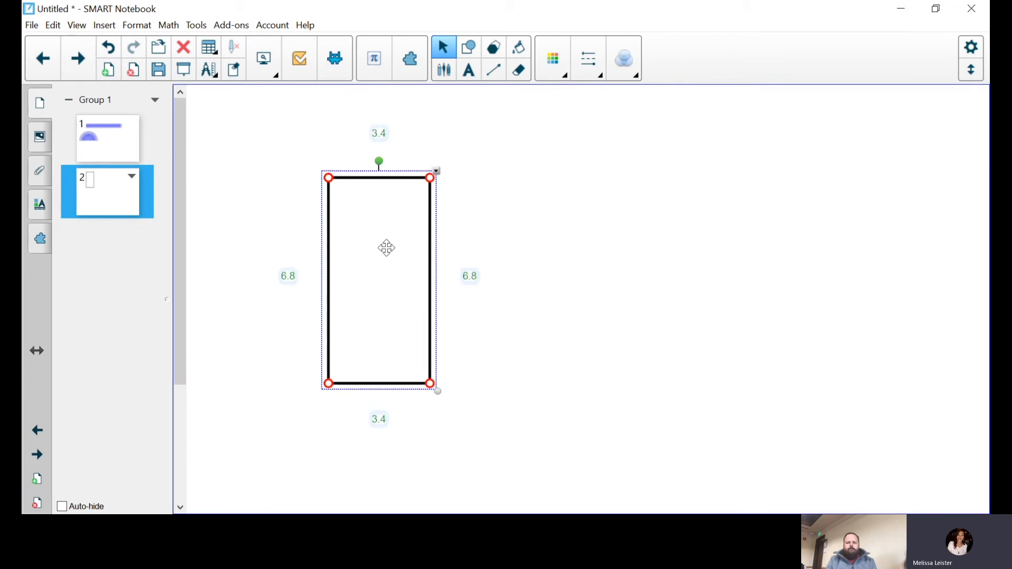
# - Divide the rectangle into 4 equal sections with fractions shown
pyautogui.click(437, 171)
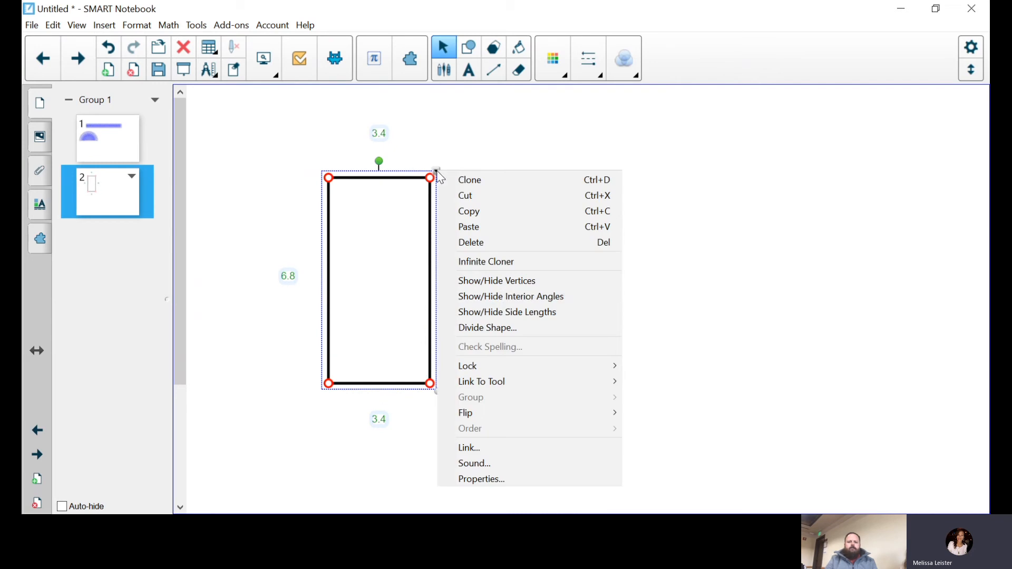
pyautogui.click(485, 329)
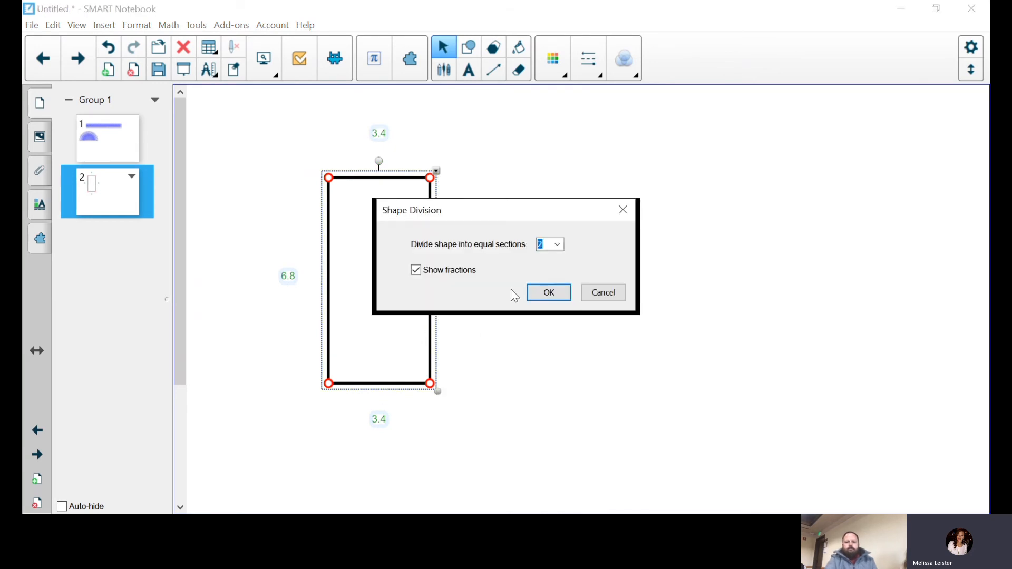
pyautogui.click(558, 246)
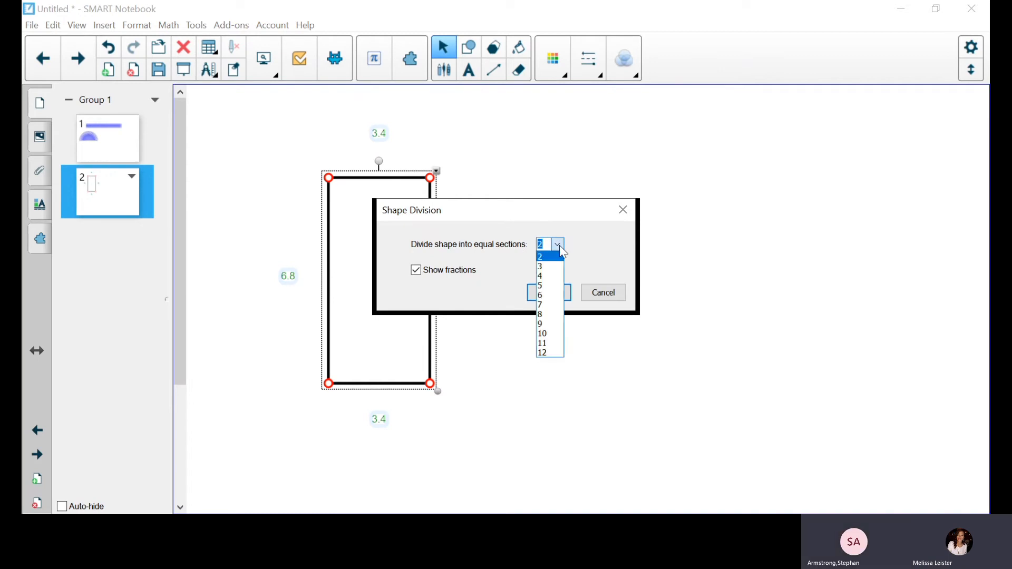
pyautogui.click(546, 277)
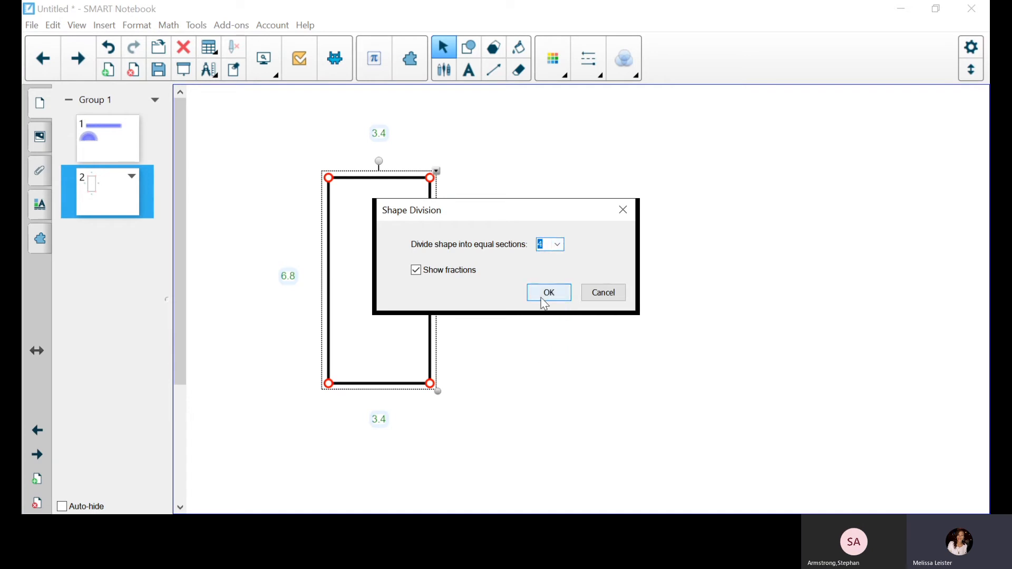
pyautogui.click(544, 303)
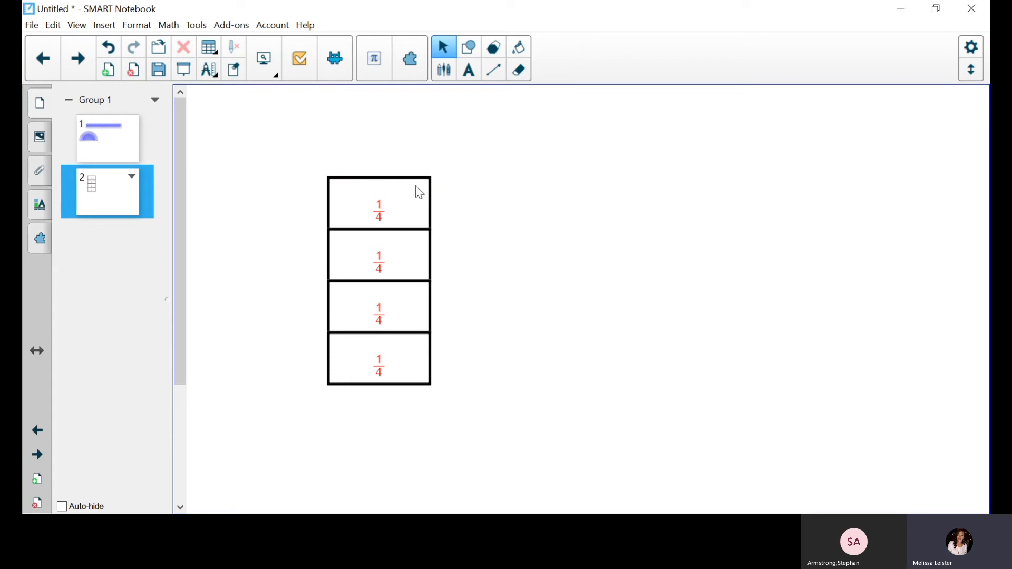
# - Pull the top two quarter sections off the rectangle, placing one to the upper right and the other to the upper left
pyautogui.moveTo(427, 194); pyautogui.dragTo(625, 185)
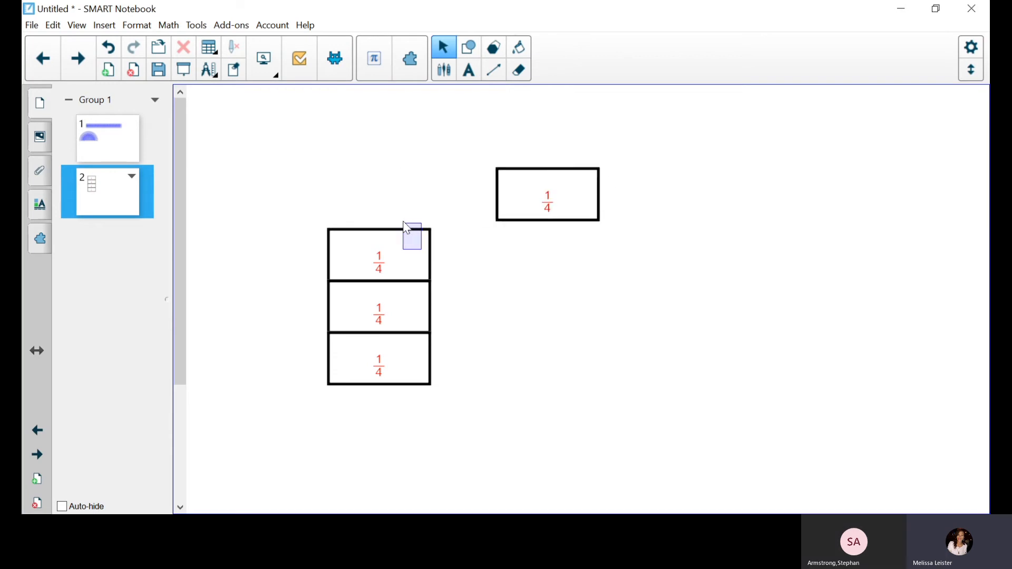
pyautogui.moveTo(414, 234); pyautogui.dragTo(343, 190)
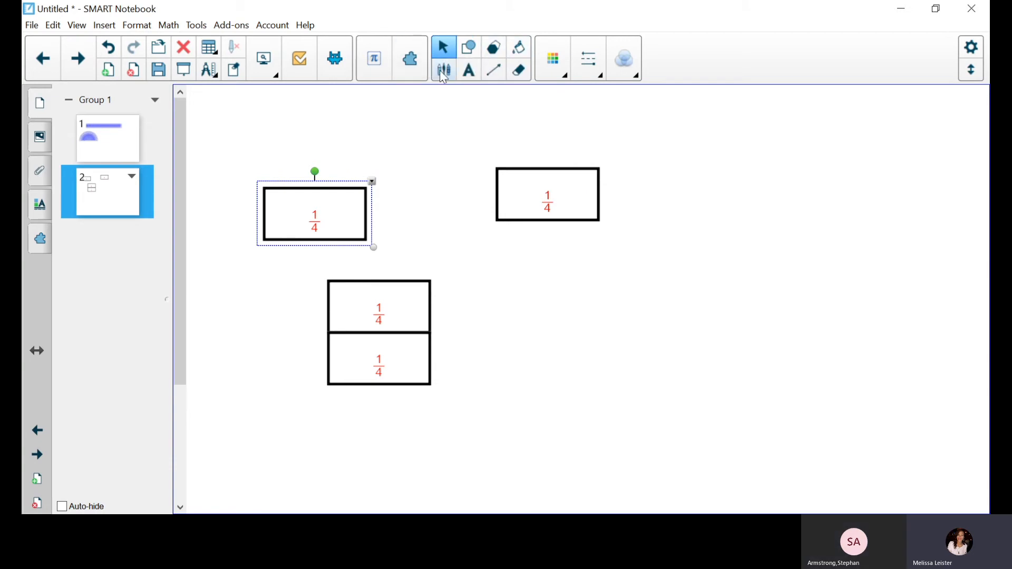
# - Fill the two separated quarter sections with bright blue
pyautogui.click(520, 48)
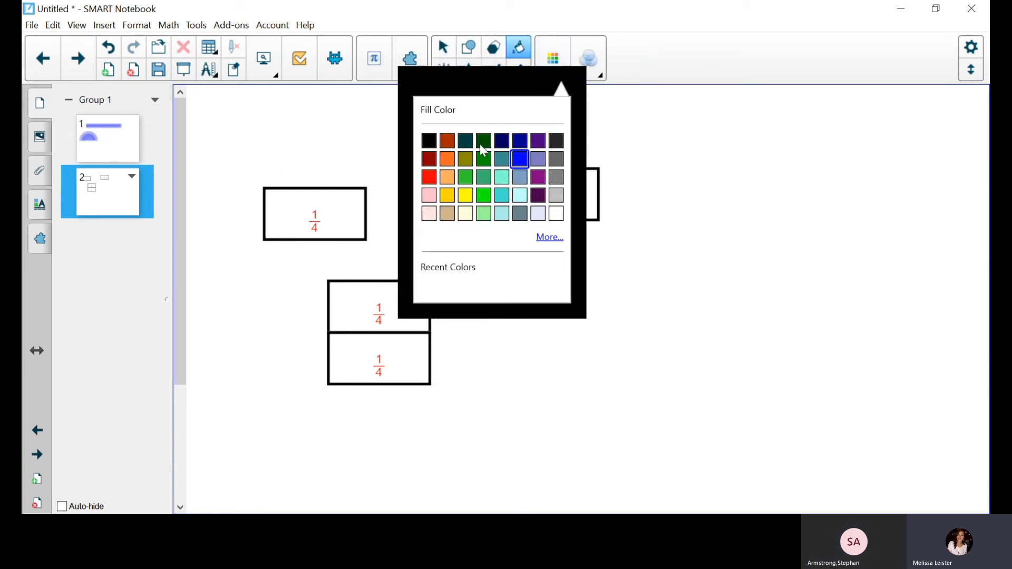
pyautogui.click(518, 161)
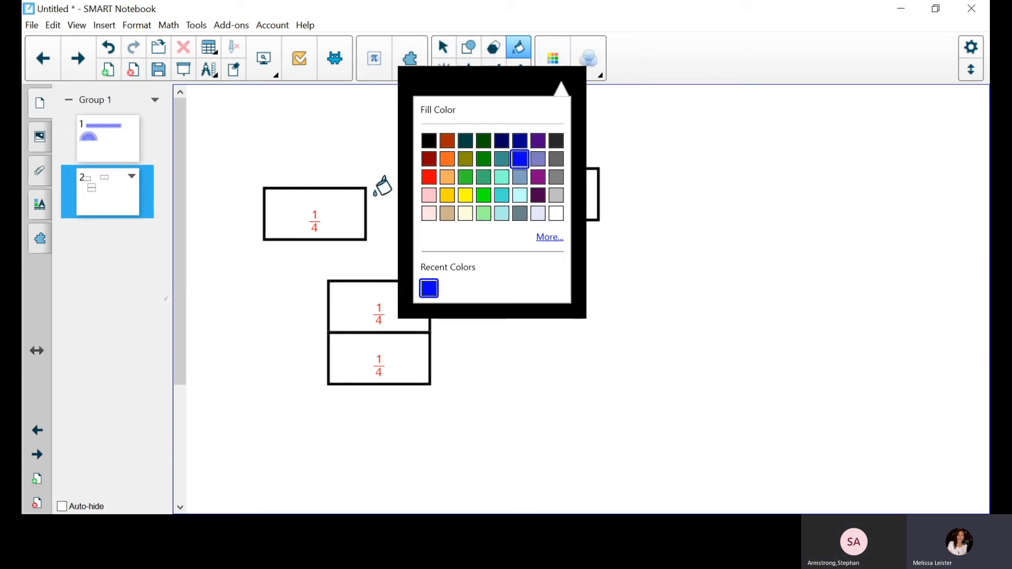
pyautogui.click(350, 196)
pyautogui.click(532, 201)
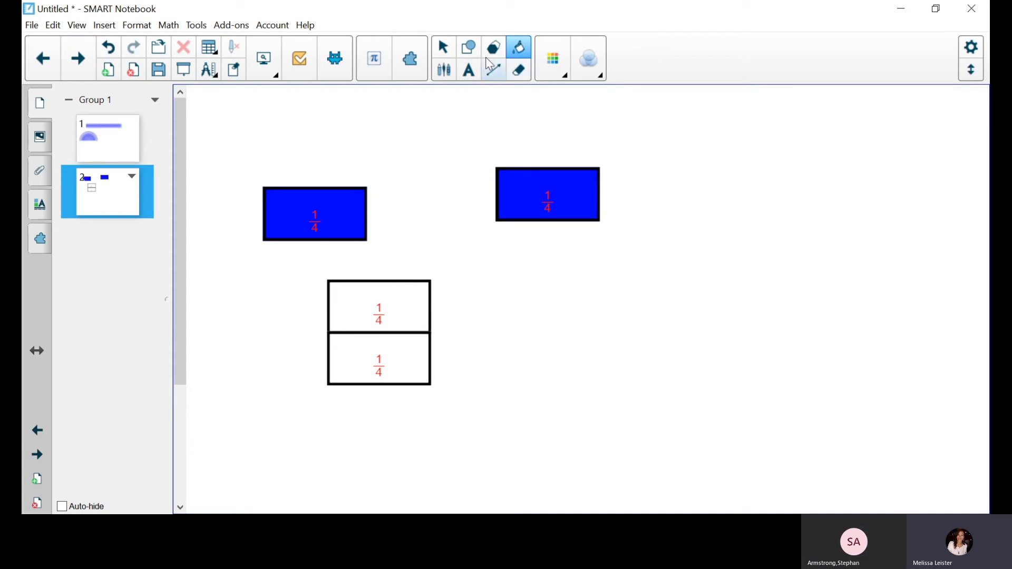
# - Move the right-hand blue quarter section directly above the left-hand one so they form a stack
pyautogui.click(443, 47)
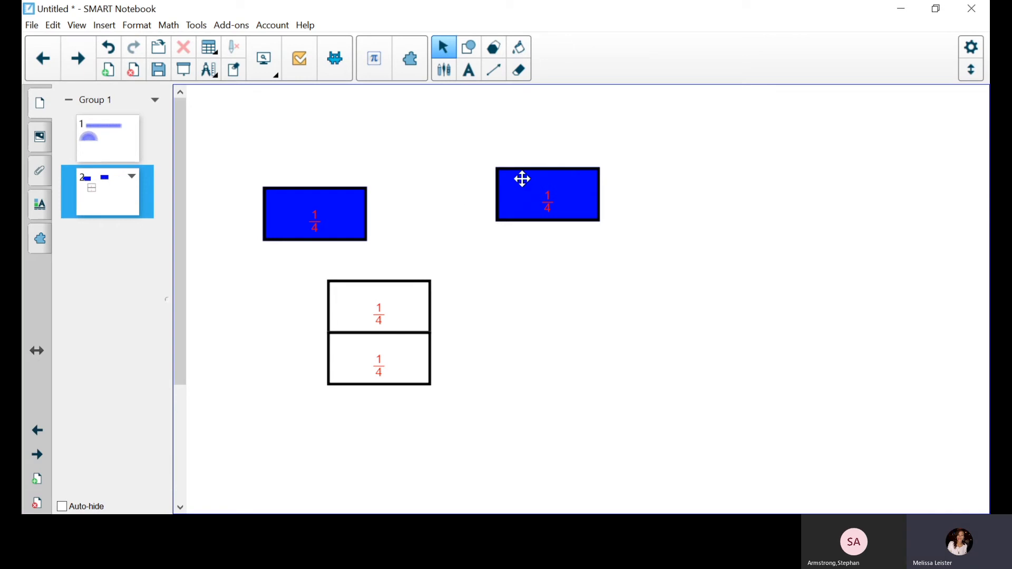
pyautogui.moveTo(501, 169); pyautogui.dragTo(261, 130)
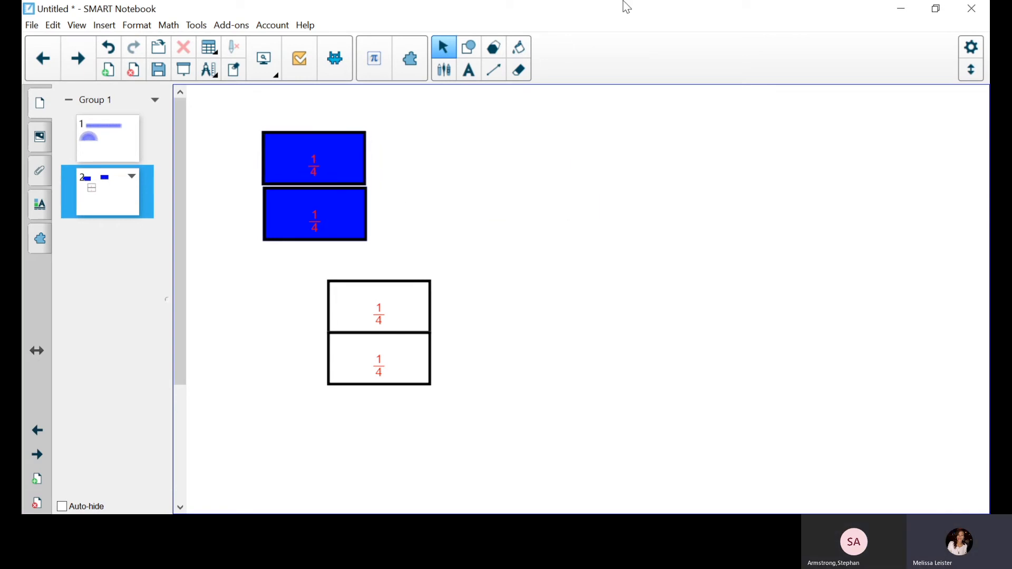
# - Draw a circle to the right of the rectangle sections and return to the selection tool
pyautogui.click(468, 48)
pyautogui.click(547, 47)
pyautogui.moveTo(601, 188); pyautogui.dragTo(665, 270)
pyautogui.click(443, 47)
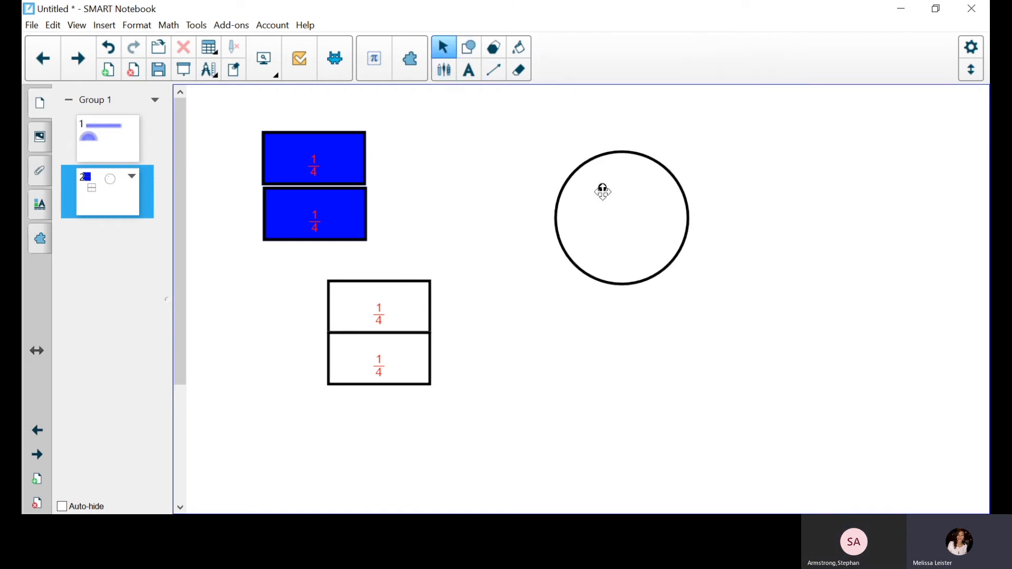
# - Divide the circle into 6 equal sections with fractions shown, and pull its bottom and lower-right sections away from the rest
pyautogui.click(601, 188)
pyautogui.press('Delete')
pyautogui.click(643, 155)
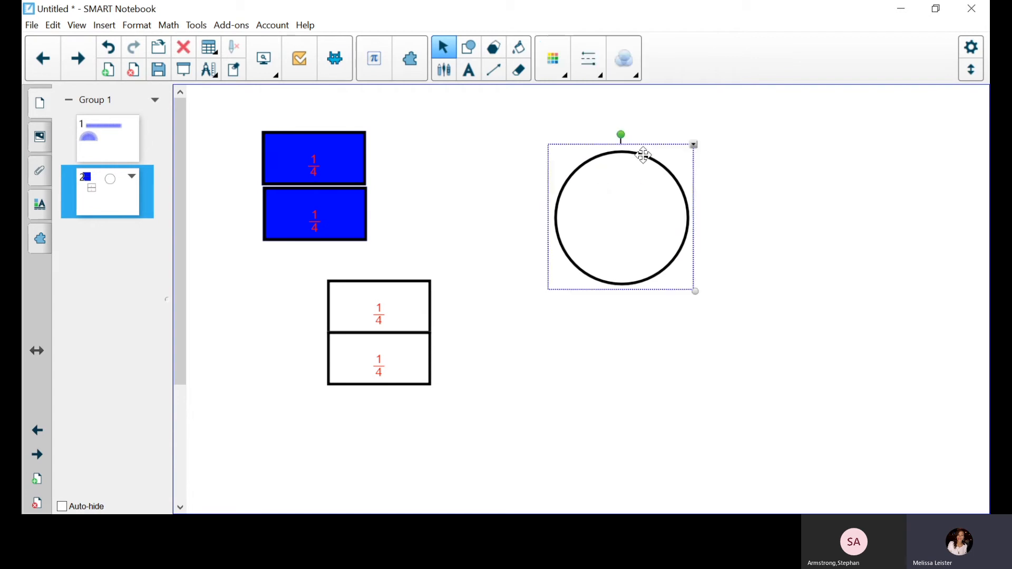
pyautogui.click(694, 145)
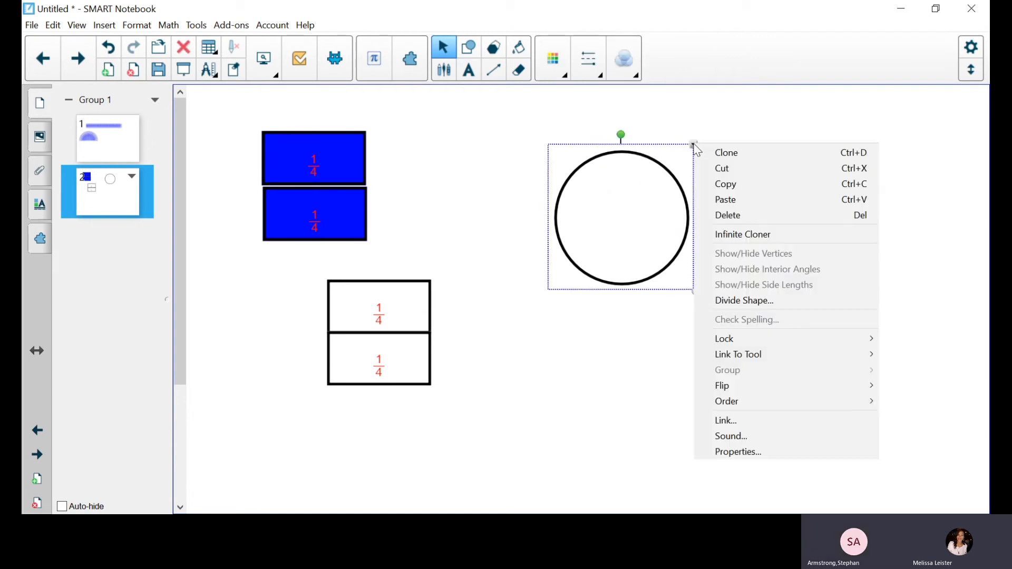
pyautogui.click(757, 305)
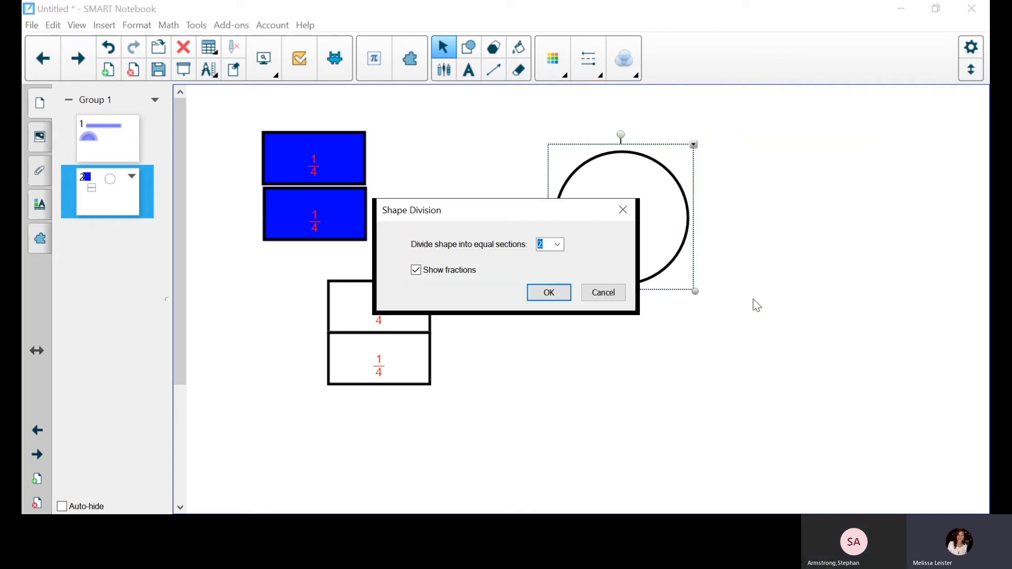
pyautogui.click(558, 245)
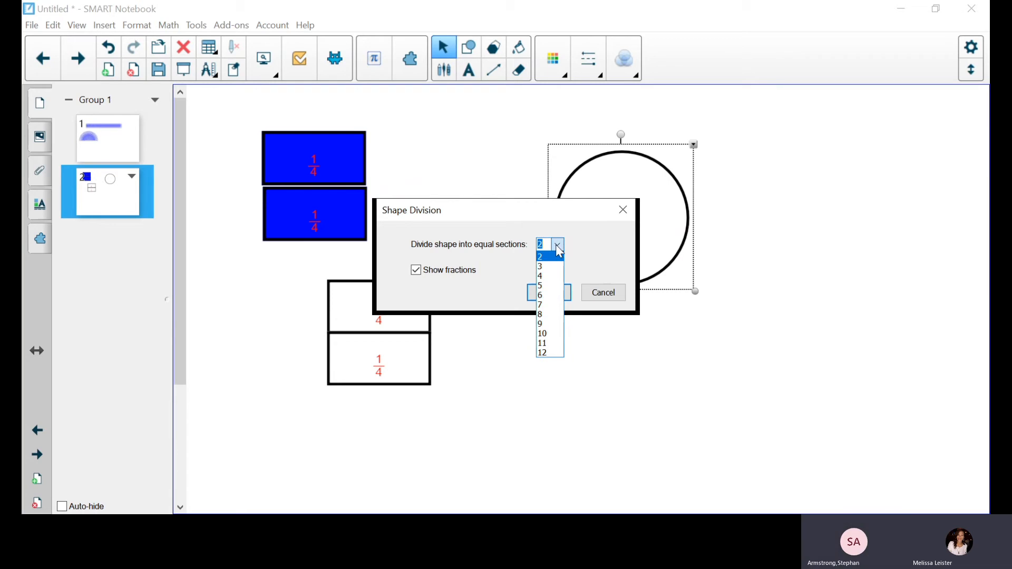
pyautogui.click(559, 287)
pyautogui.click(554, 295)
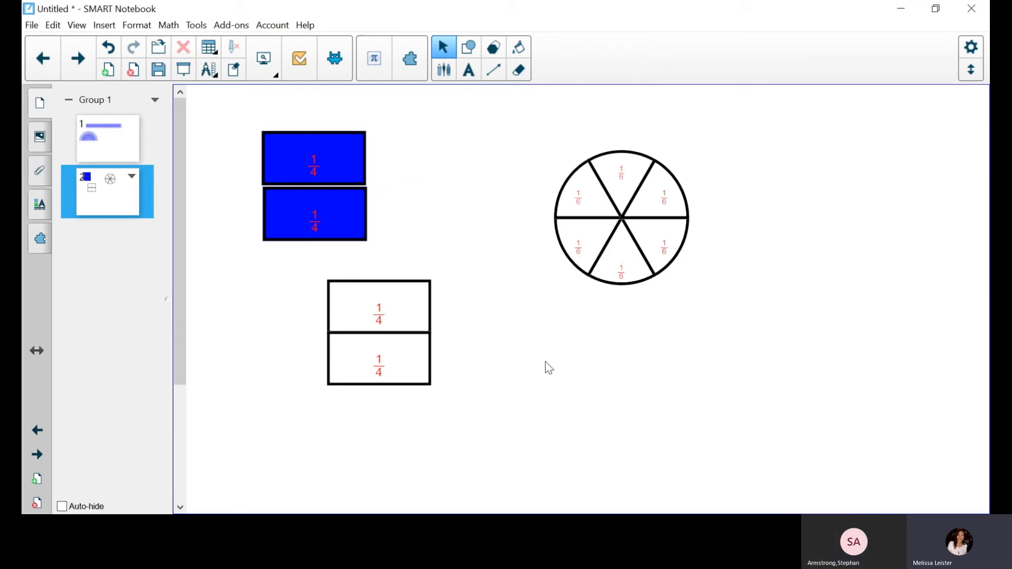
pyautogui.moveTo(621, 280); pyautogui.dragTo(638, 343)
pyautogui.moveTo(667, 252); pyautogui.dragTo(726, 278)
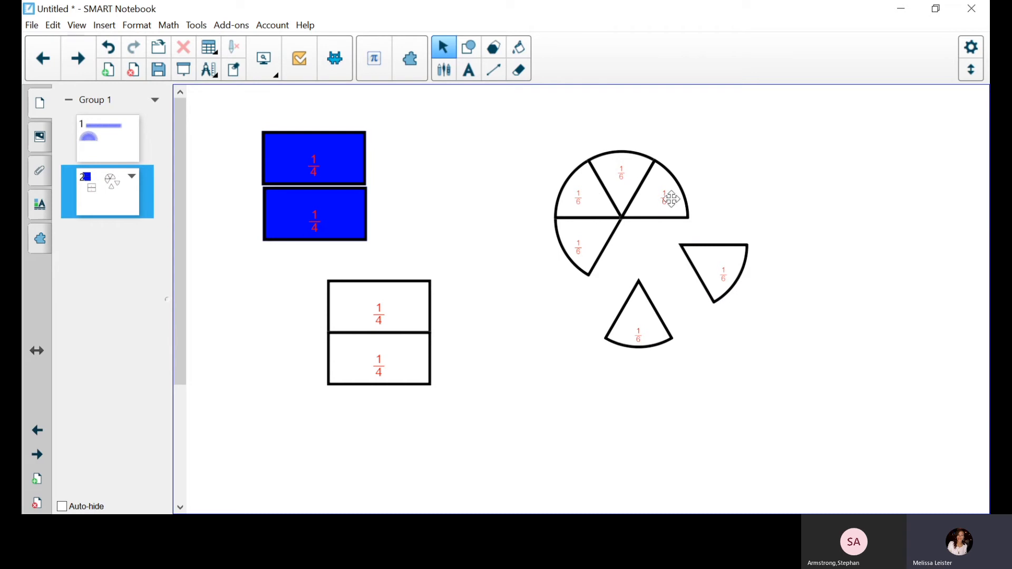
# - Draw a second circle to the right of the divided one and move it down so it fits fully on the page
pyautogui.click(470, 48)
pyautogui.moveTo(844, 140); pyautogui.dragTo(871, 199)
pyautogui.click(442, 47)
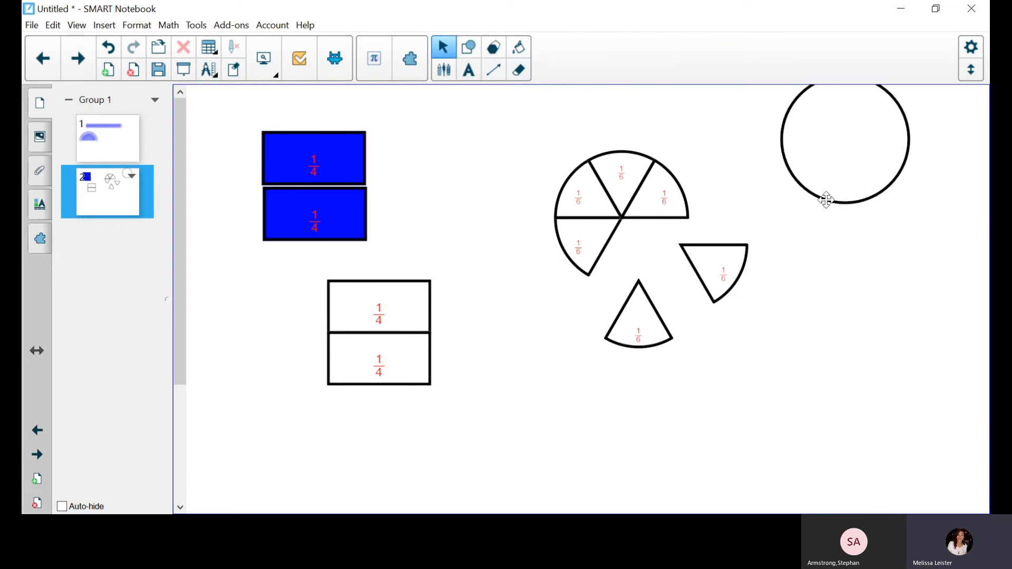
pyautogui.moveTo(826, 201); pyautogui.dragTo(828, 240)
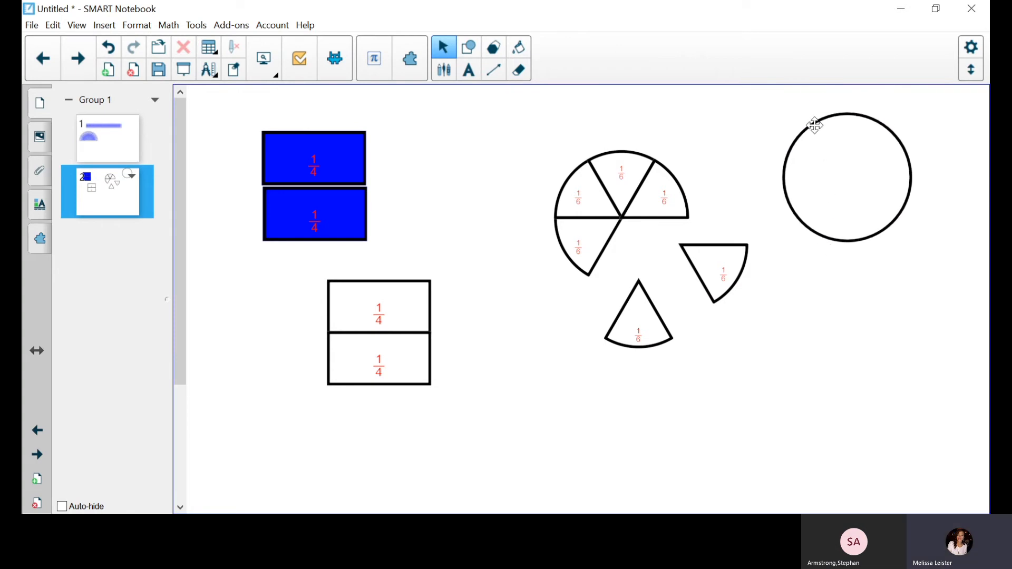
# - Examine the Show fractions option in the second circle's Shape Division settings without dividing the circle
pyautogui.click(815, 125)
pyautogui.click(917, 108)
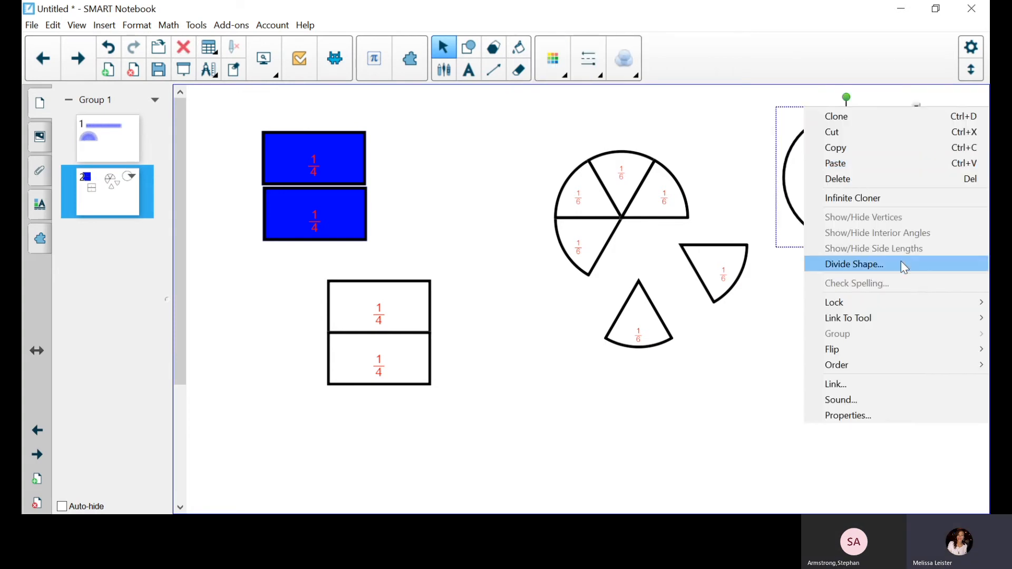
pyautogui.click(901, 261)
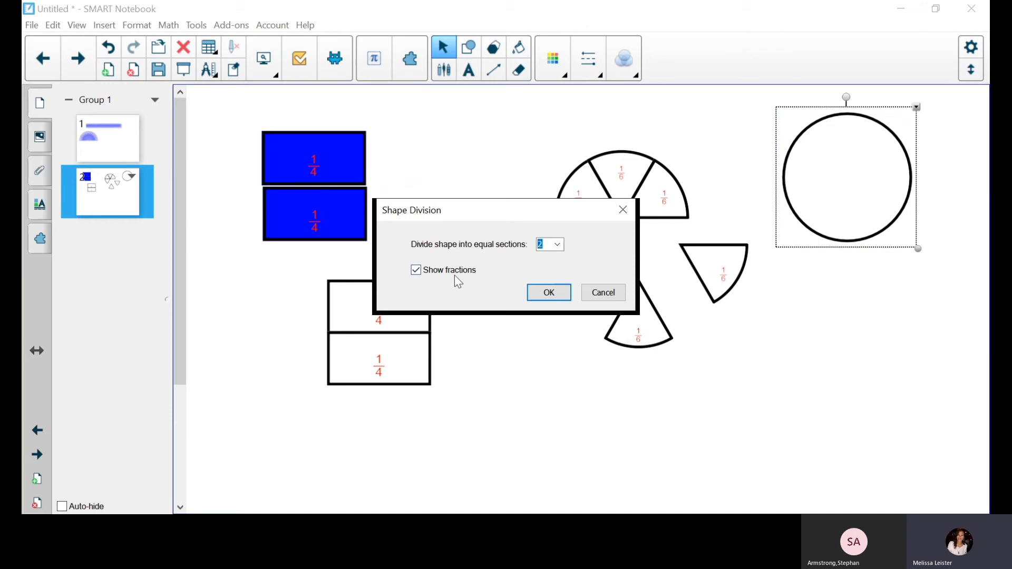
pyautogui.click(616, 295)
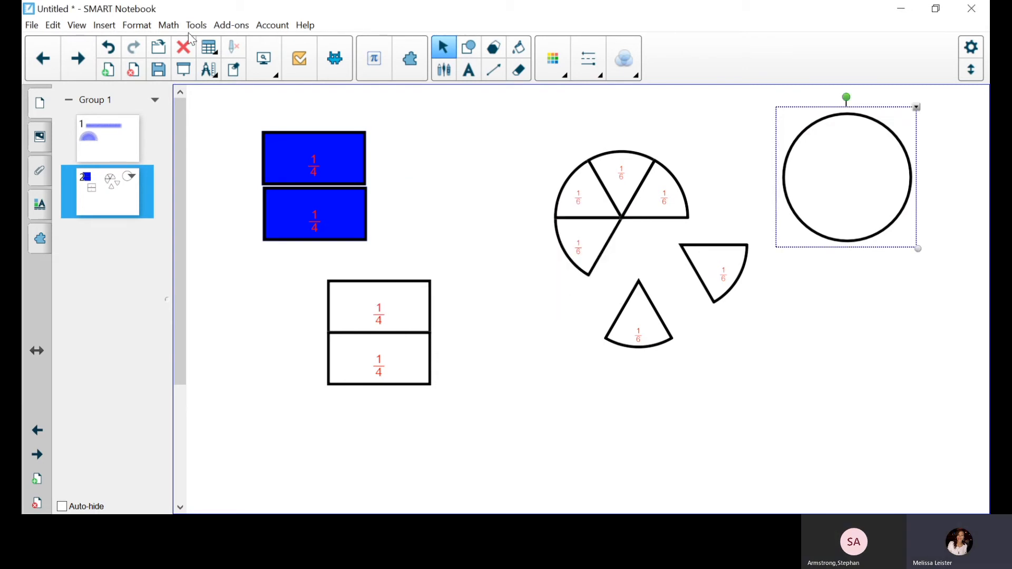
# - Add a new page and draw a large right triangle on it, returning to the selection tool
pyautogui.click(108, 69)
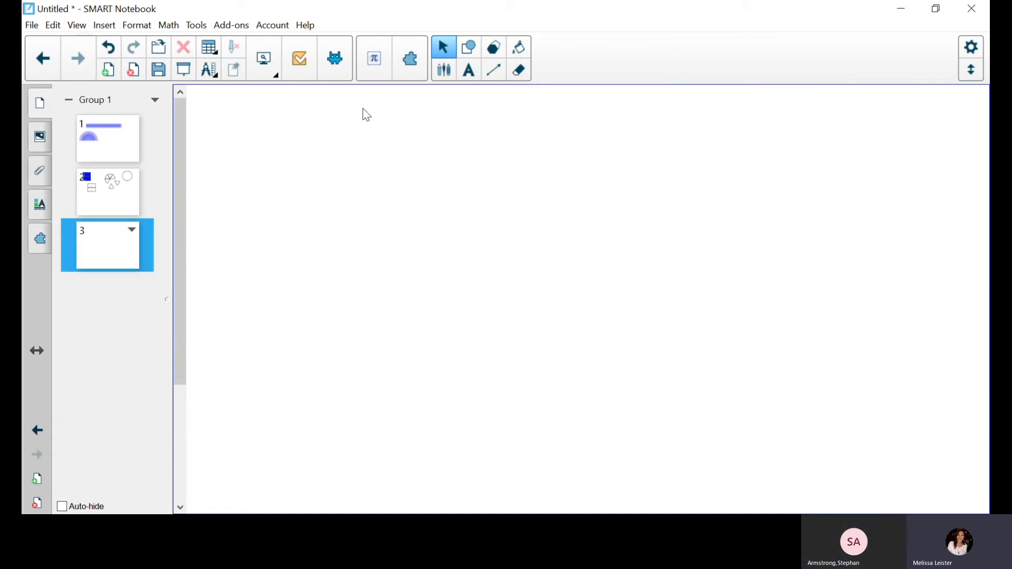
pyautogui.click(468, 48)
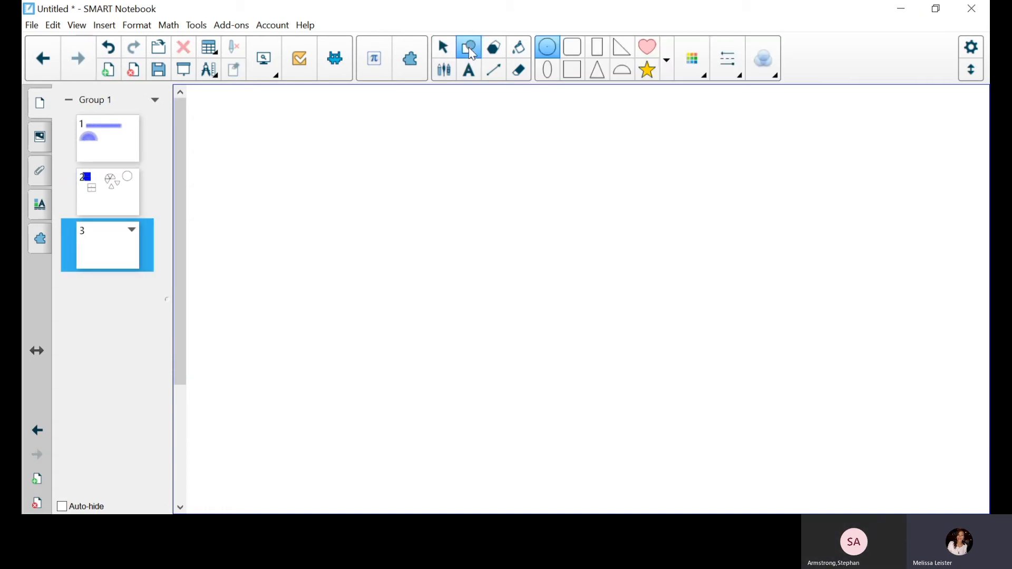
pyautogui.click(616, 50)
pyautogui.moveTo(320, 154); pyautogui.dragTo(500, 409)
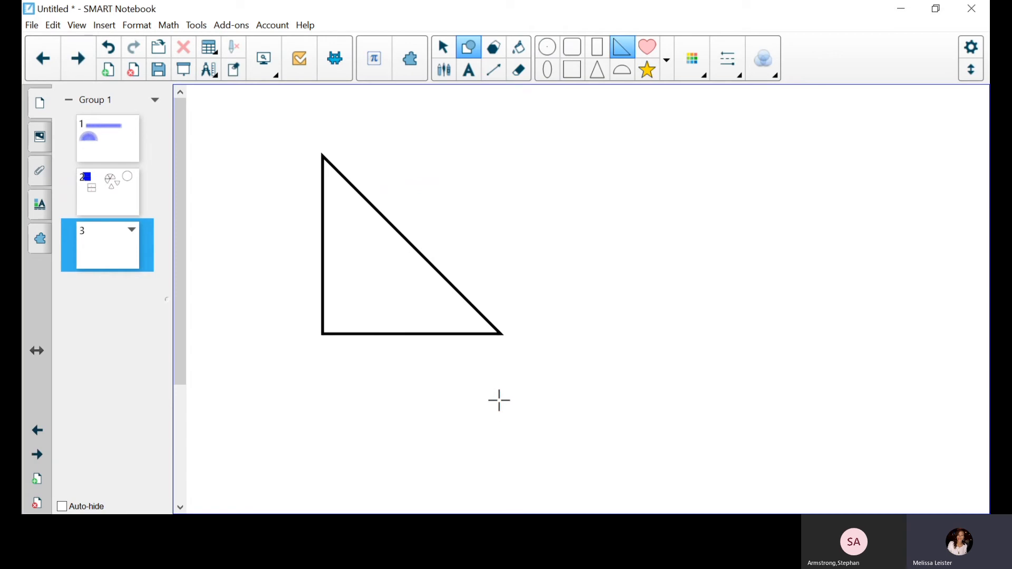
pyautogui.click(443, 47)
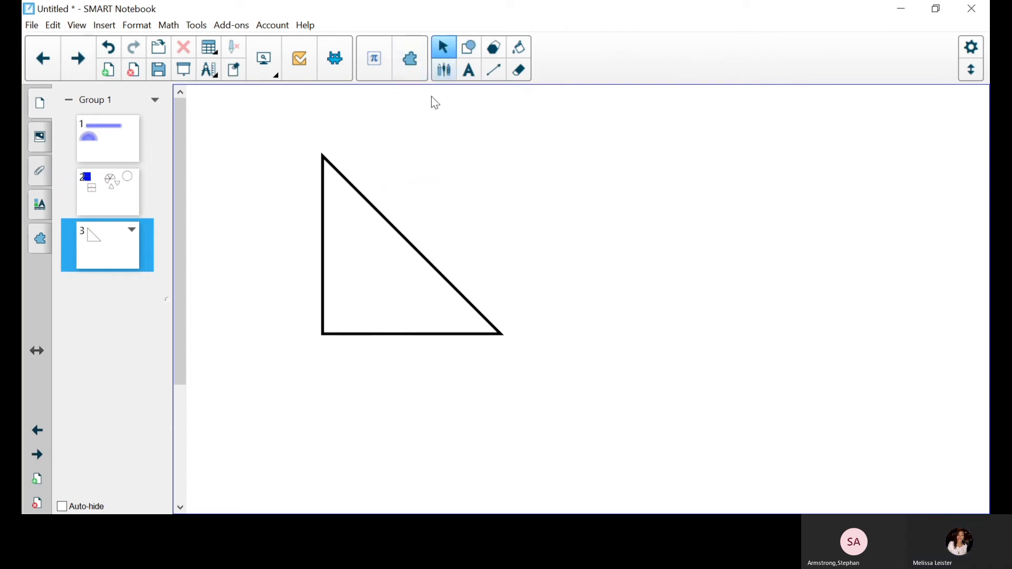
# - Show the vertices, interior angles and side lengths of the right triangle
pyautogui.click(381, 219)
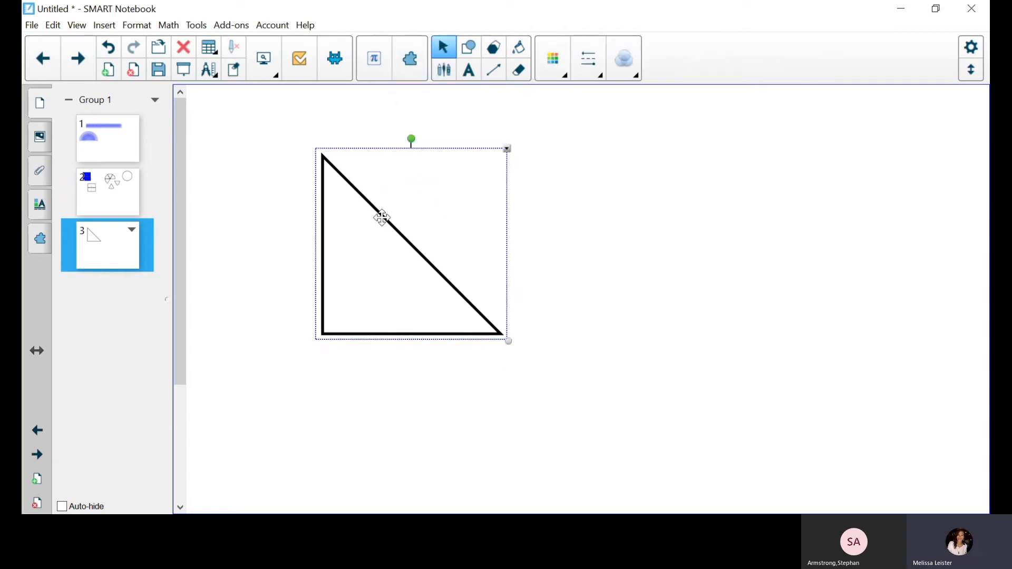
pyautogui.click(507, 150)
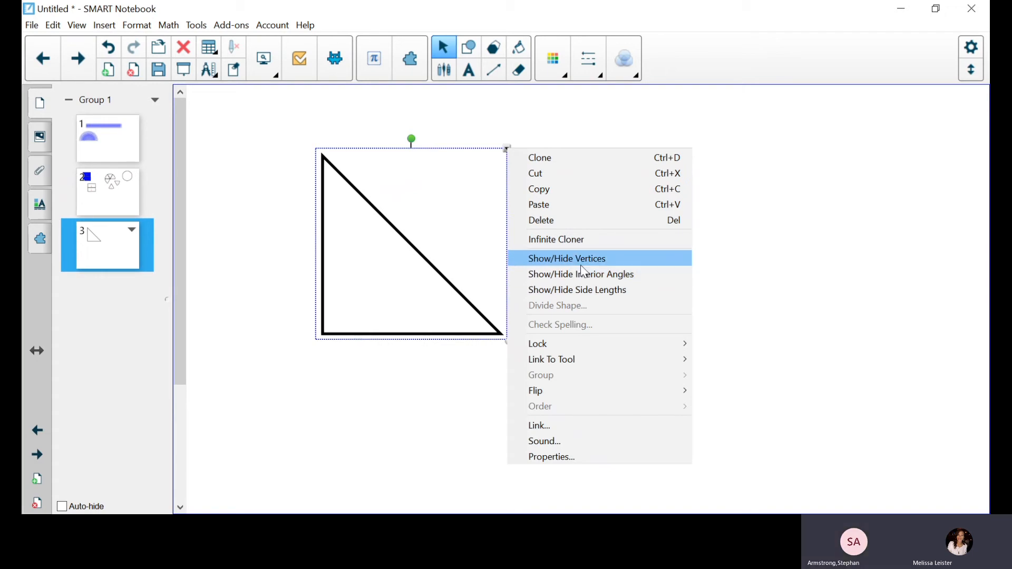
pyautogui.click(580, 261)
pyautogui.click(508, 150)
pyautogui.click(574, 274)
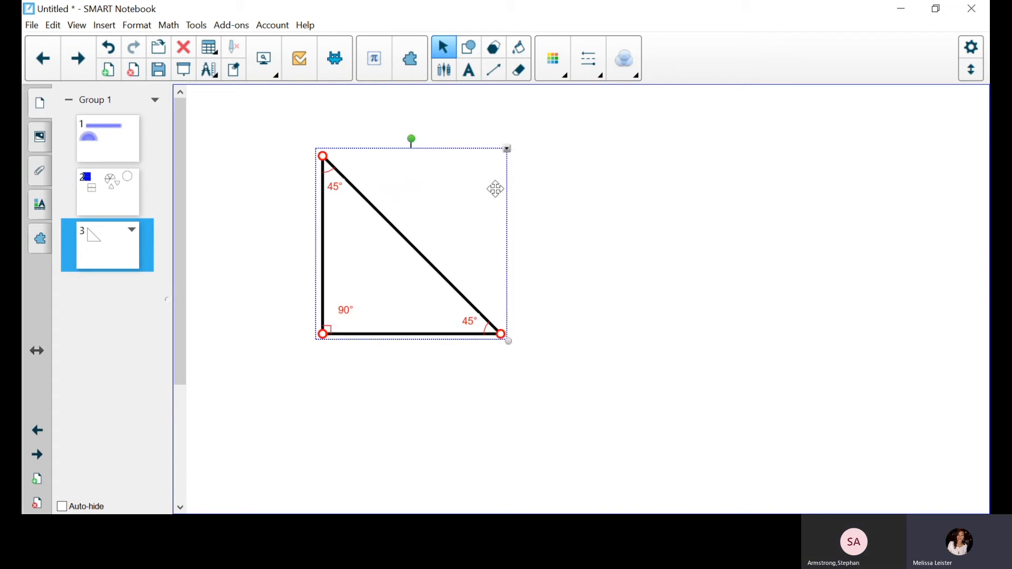
pyautogui.click(507, 150)
pyautogui.click(527, 287)
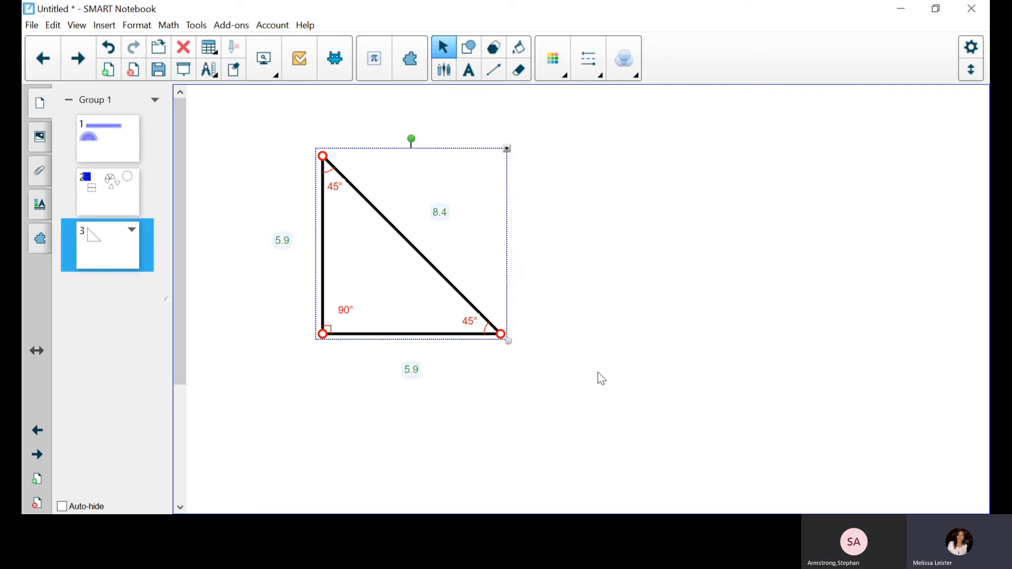
# - Reshape the triangle by pulling its lower-right vertex farther down and to the right
pyautogui.click(515, 347)
pyautogui.moveTo(498, 333); pyautogui.dragTo(630, 428)
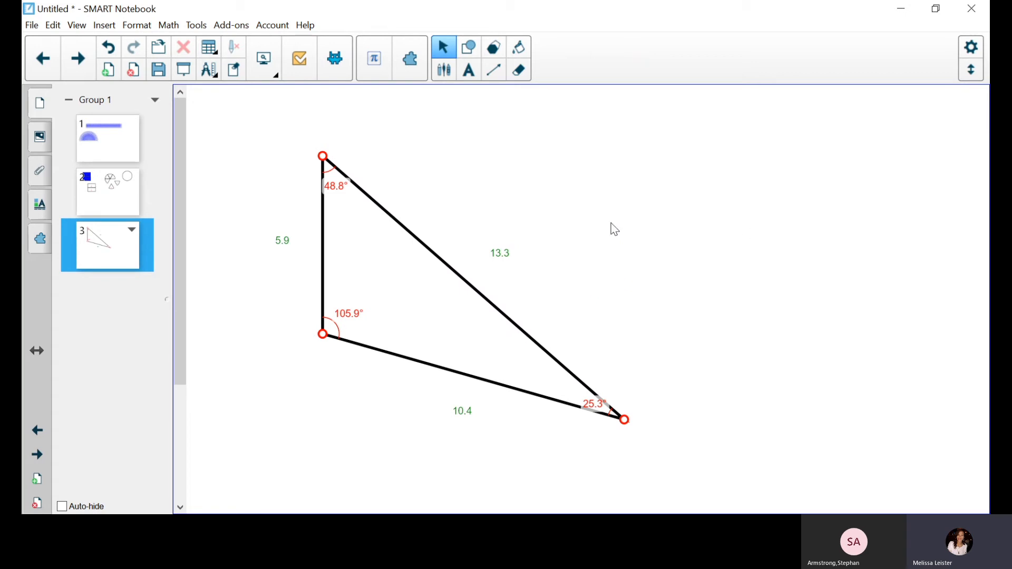
pyautogui.click(283, 242)
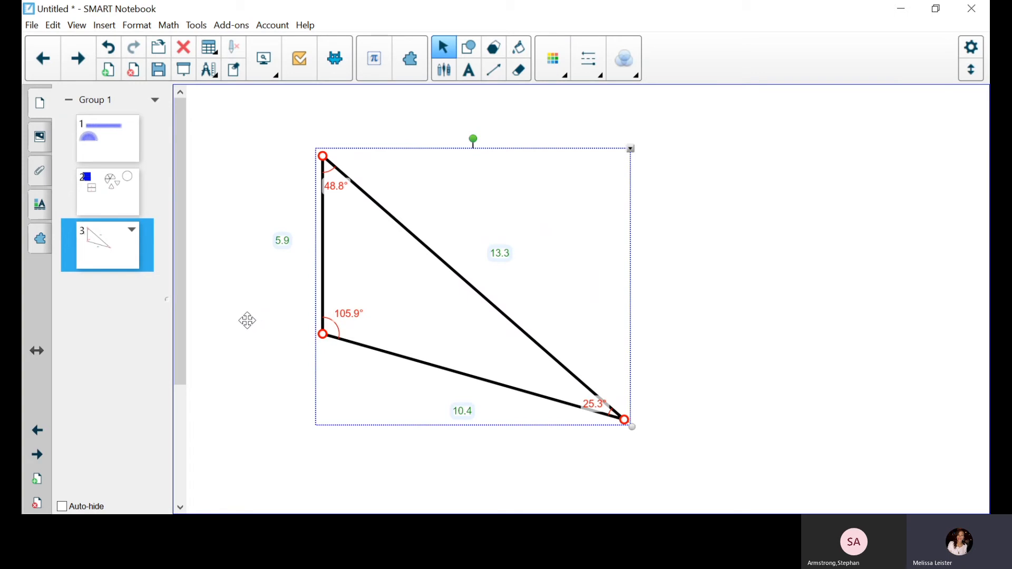
# - Insert a ruler on the page and place it horizontally to the upper right of the triangle
pyautogui.click(209, 70)
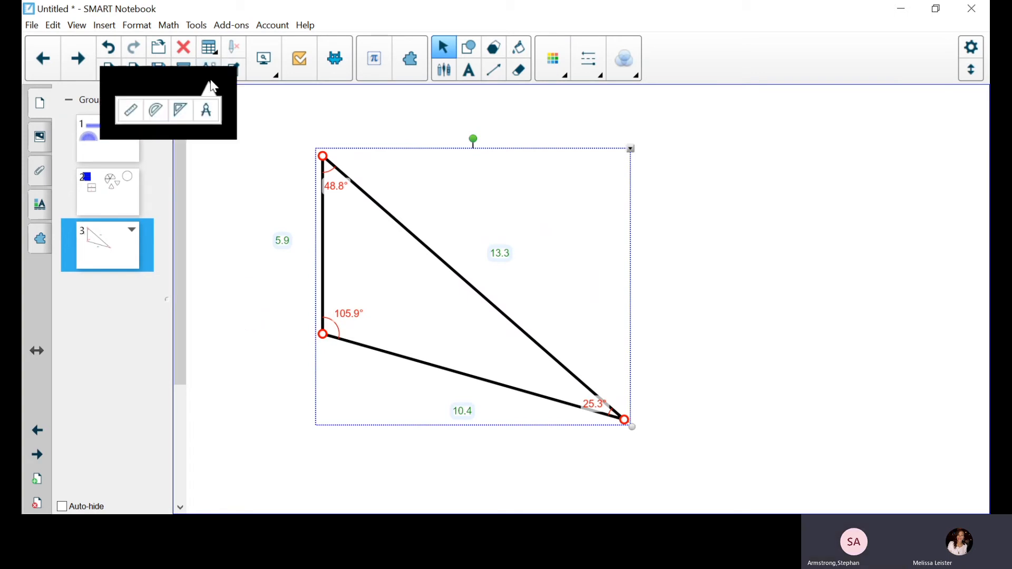
pyautogui.click(138, 120)
pyautogui.moveTo(440, 190); pyautogui.dragTo(682, 181)
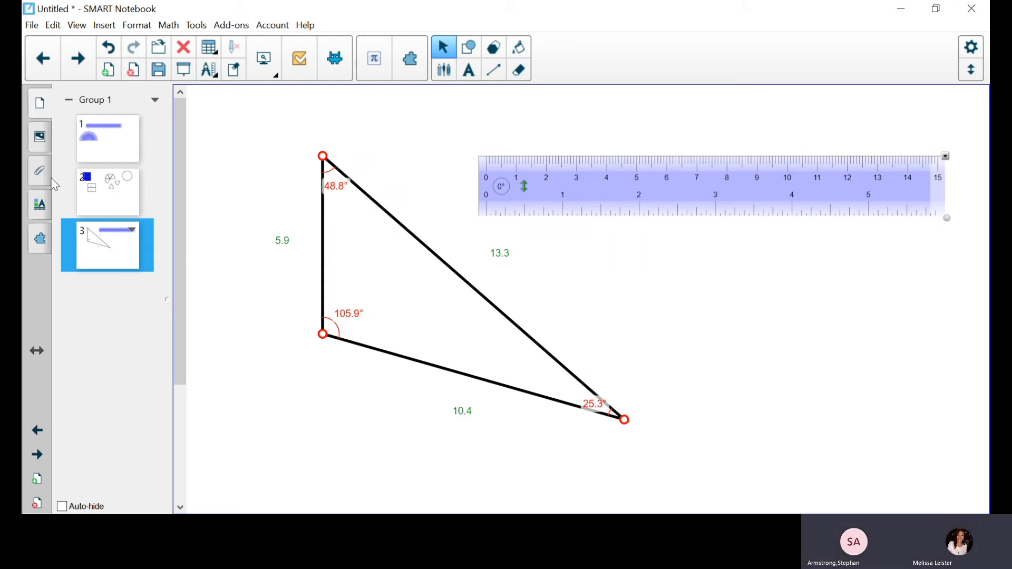
# - Add another blank page and expand the add-on tools that include the equation editor
pyautogui.click(114, 75)
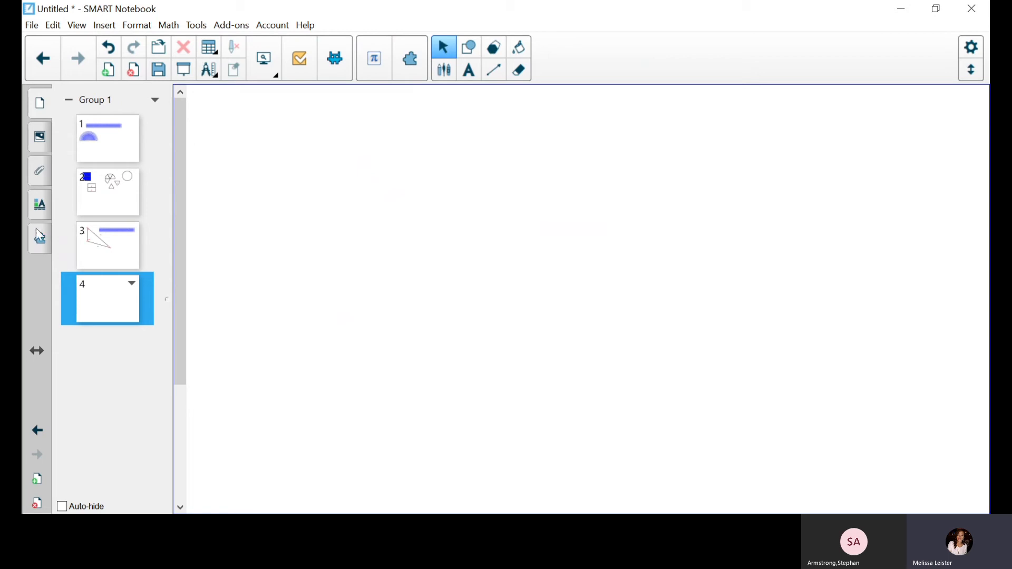
pyautogui.click(419, 60)
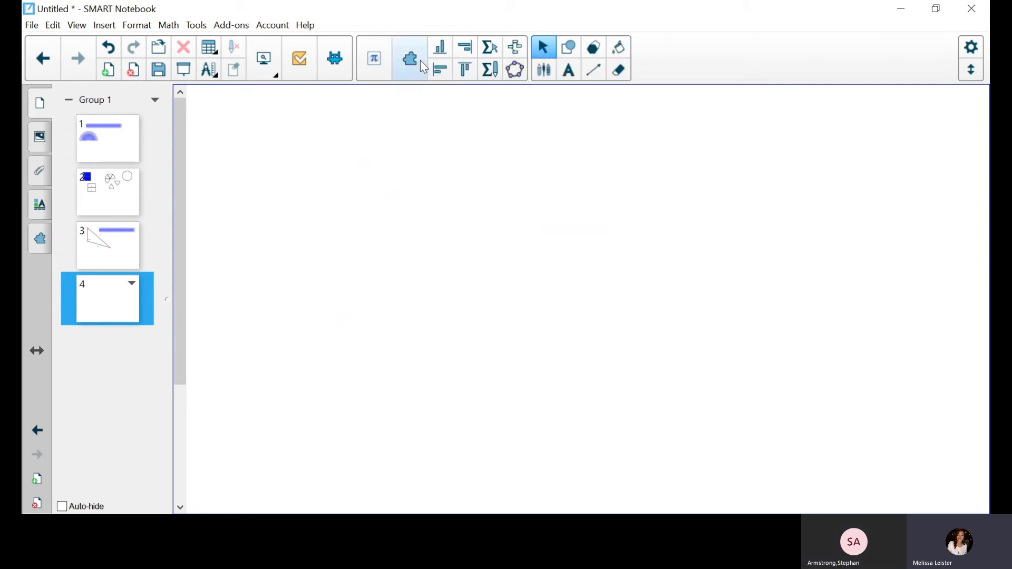
# - Try to insert the equation x²+5x on the new page with the equation editor
pyautogui.click(495, 48)
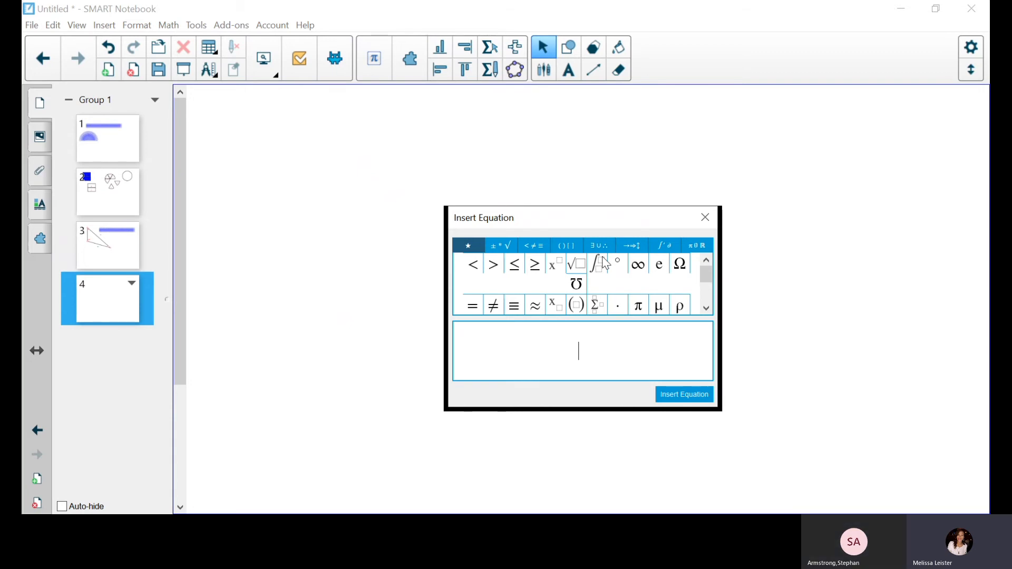
pyautogui.click(706, 308)
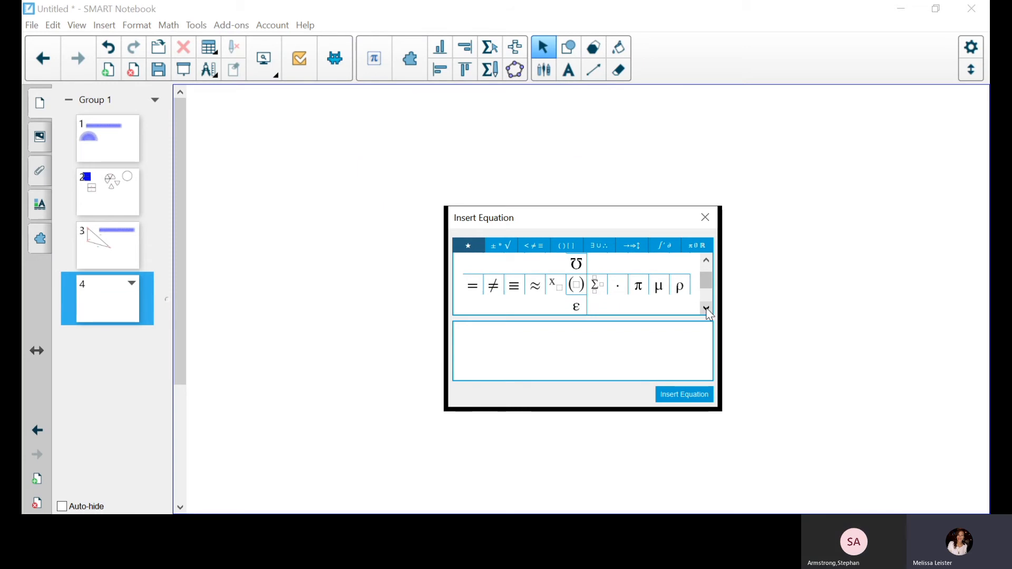
pyautogui.moveTo(705, 280); pyautogui.dragTo(703, 272)
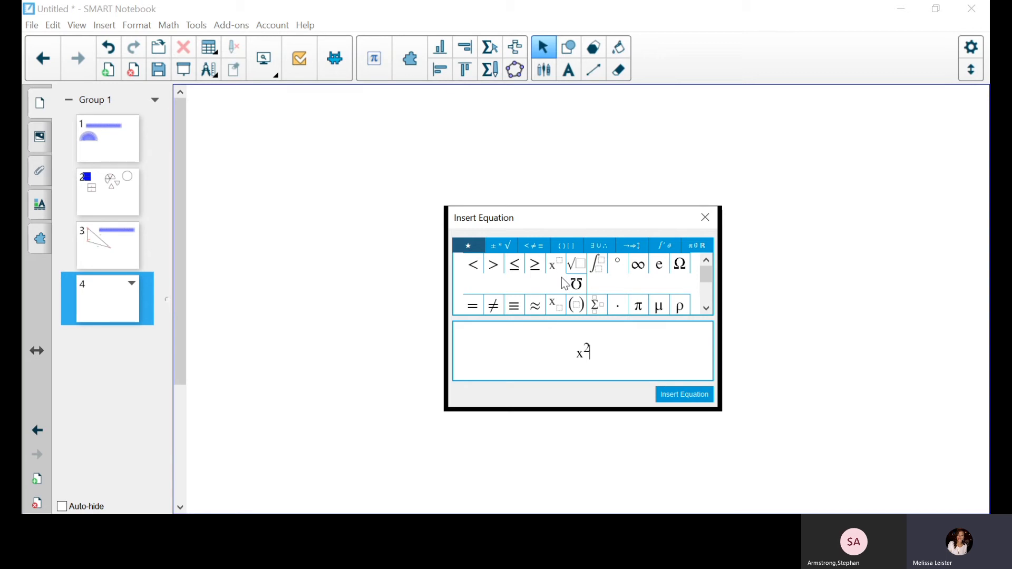
pyautogui.write('+5x')
pyautogui.click(665, 396)
pyautogui.click(583, 354)
pyautogui.click(562, 355)
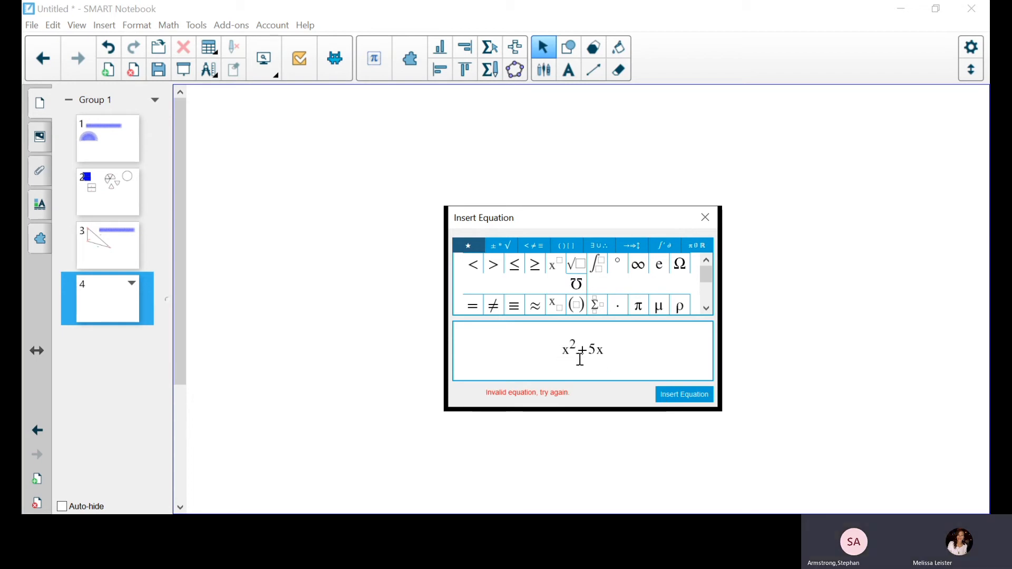
pyautogui.click(680, 395)
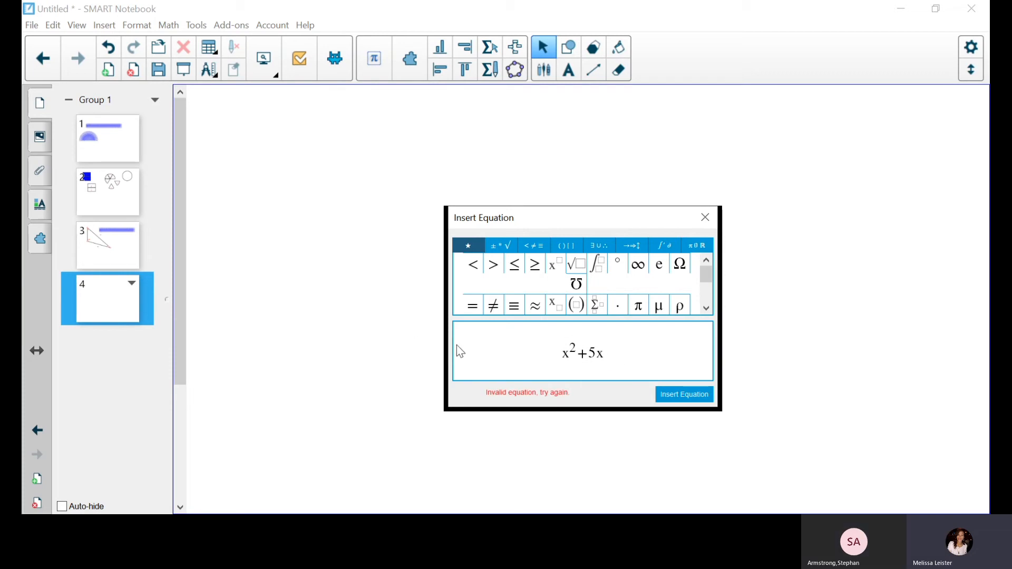
pyautogui.click(705, 217)
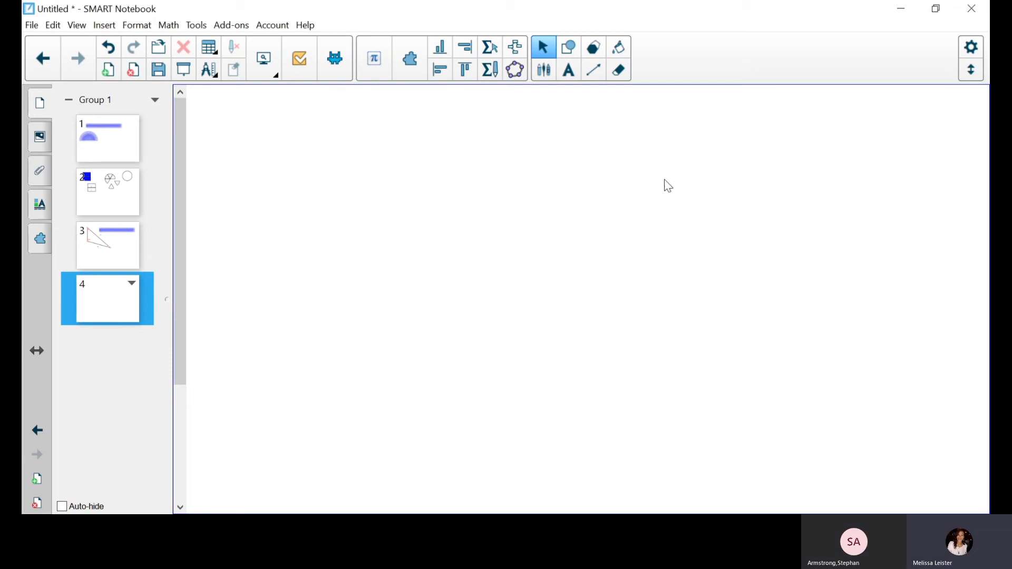
pyautogui.click(487, 52)
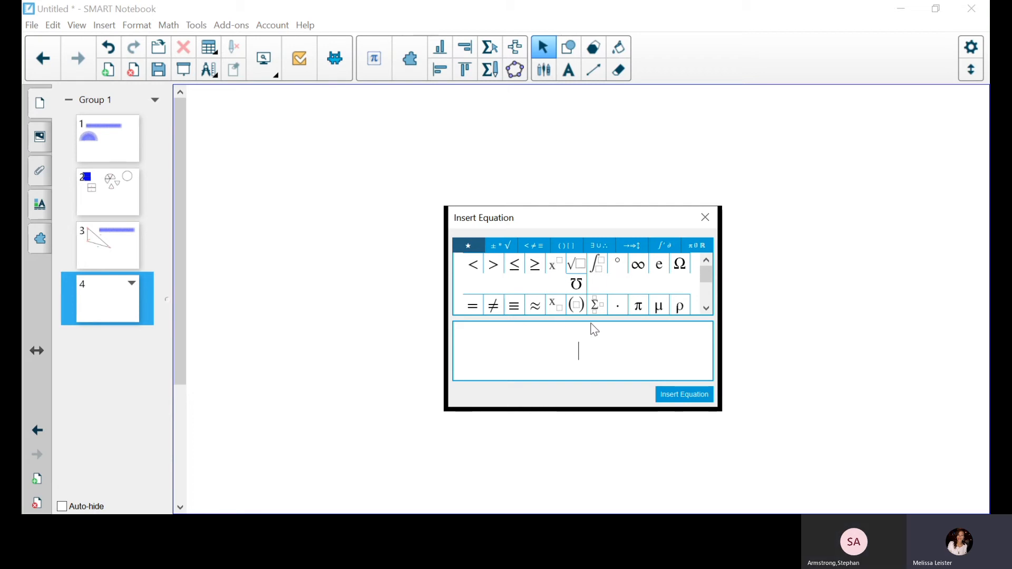
pyautogui.click(705, 217)
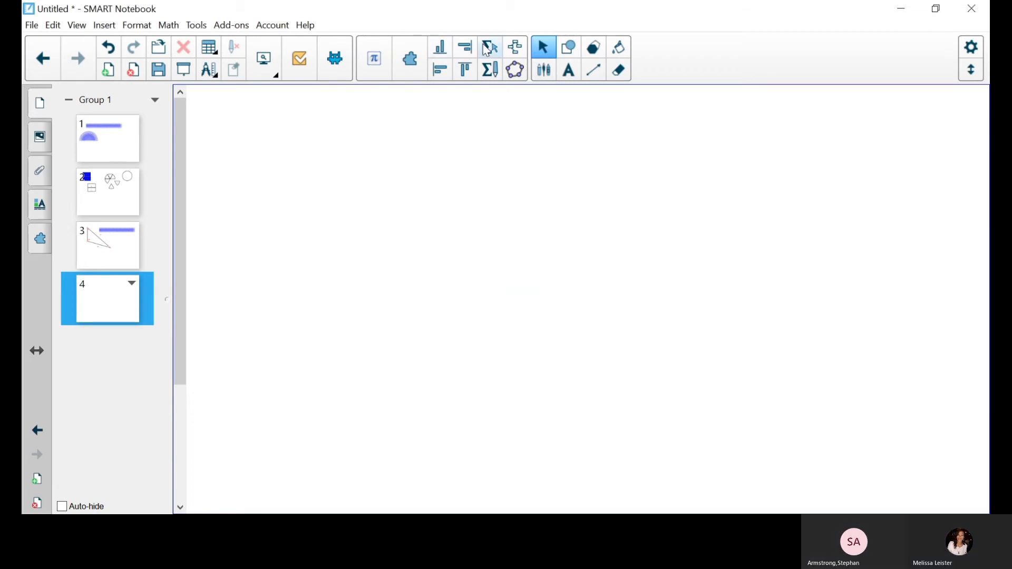
# - Insert the expression x² on the page with the equation editor and select it
pyautogui.click(490, 47)
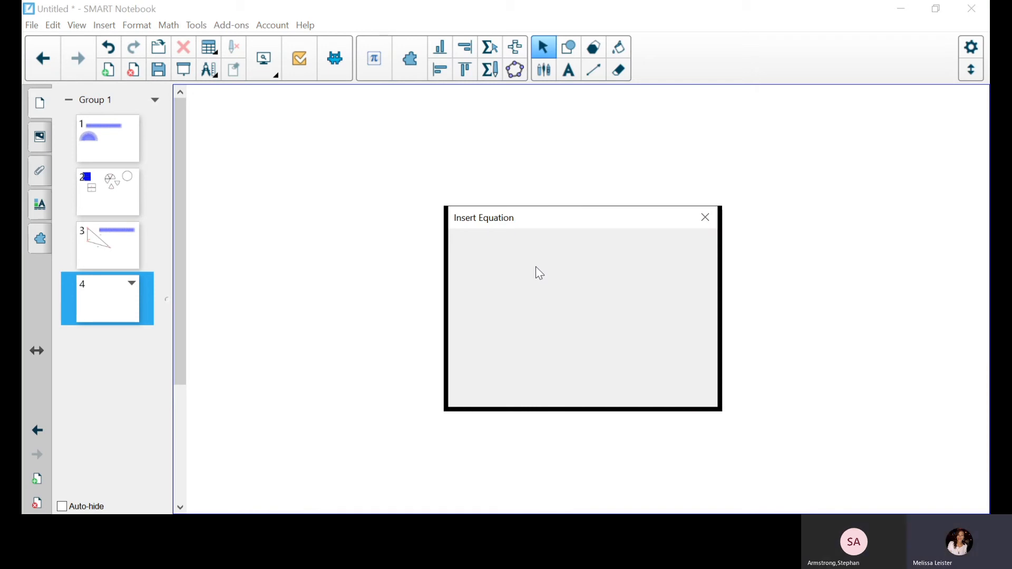
pyautogui.click(560, 269)
pyautogui.write('2')
pyautogui.click(685, 404)
pyautogui.click(220, 138)
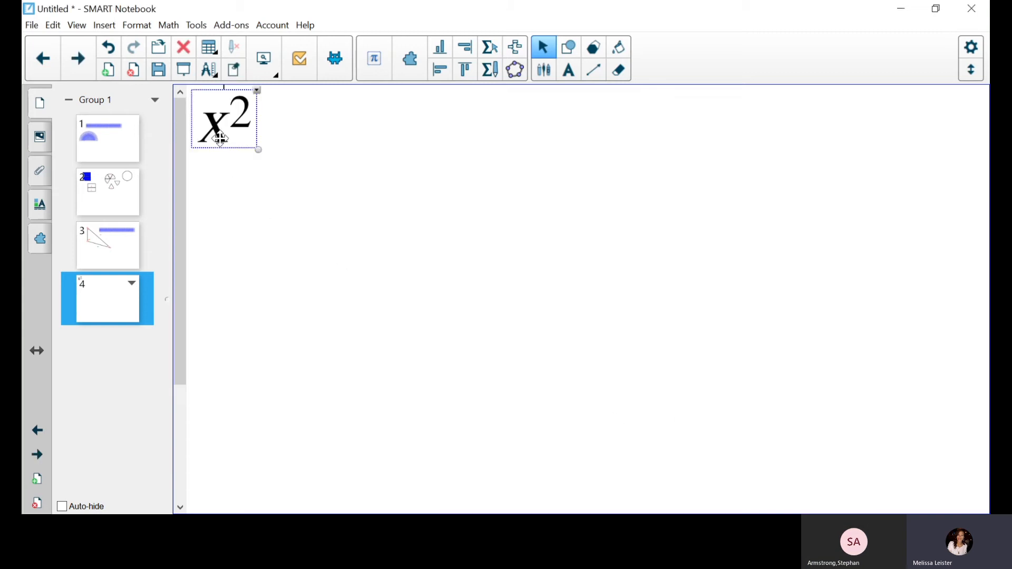
# - Move the x² expression slightly inward from the page corner, open the handwritten equation pad, and choose the red pen
pyautogui.moveTo(216, 138); pyautogui.dragTo(255, 165)
pyautogui.click(317, 165)
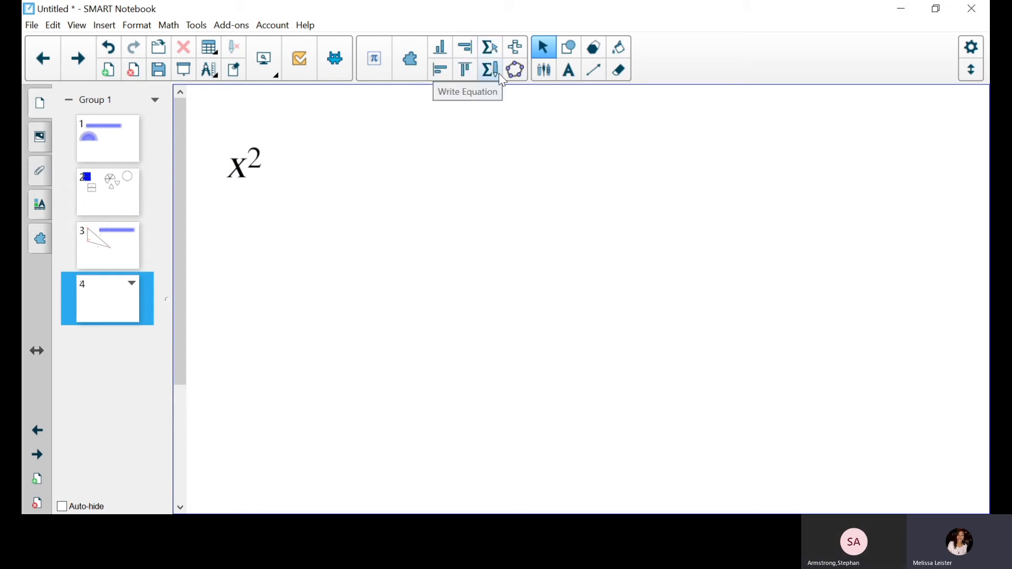
pyautogui.click(497, 76)
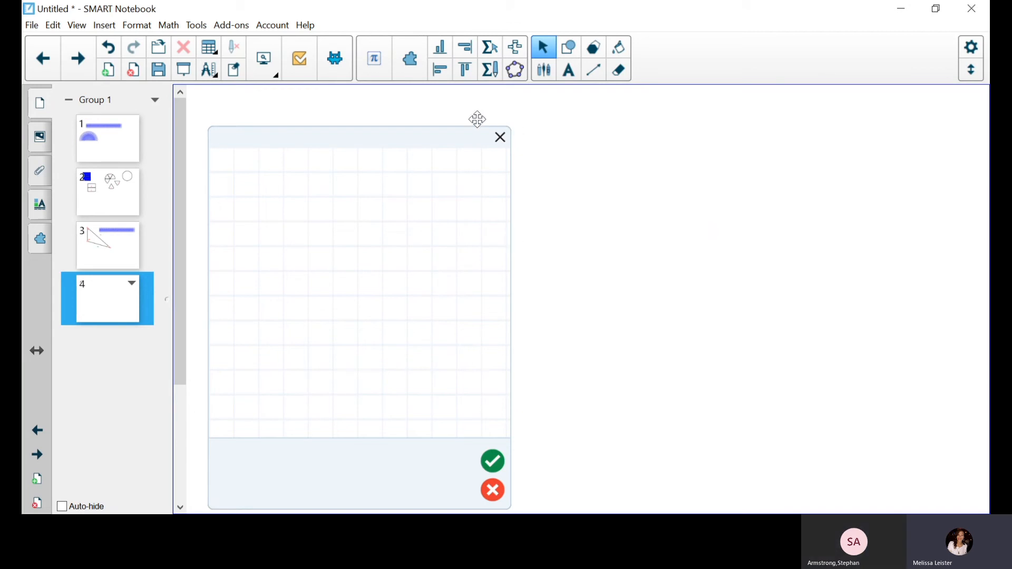
pyautogui.click(548, 67)
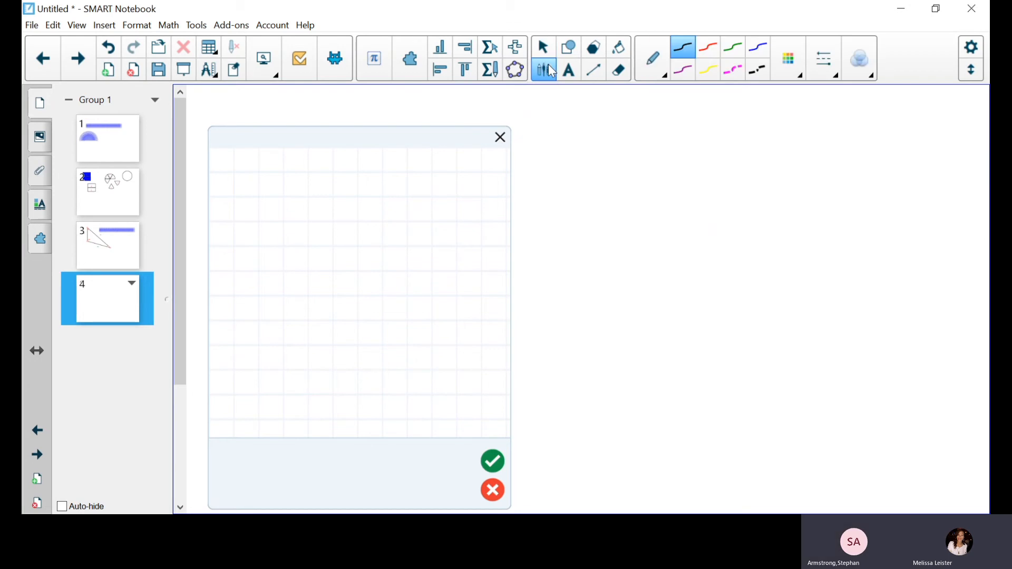
pyautogui.click(708, 47)
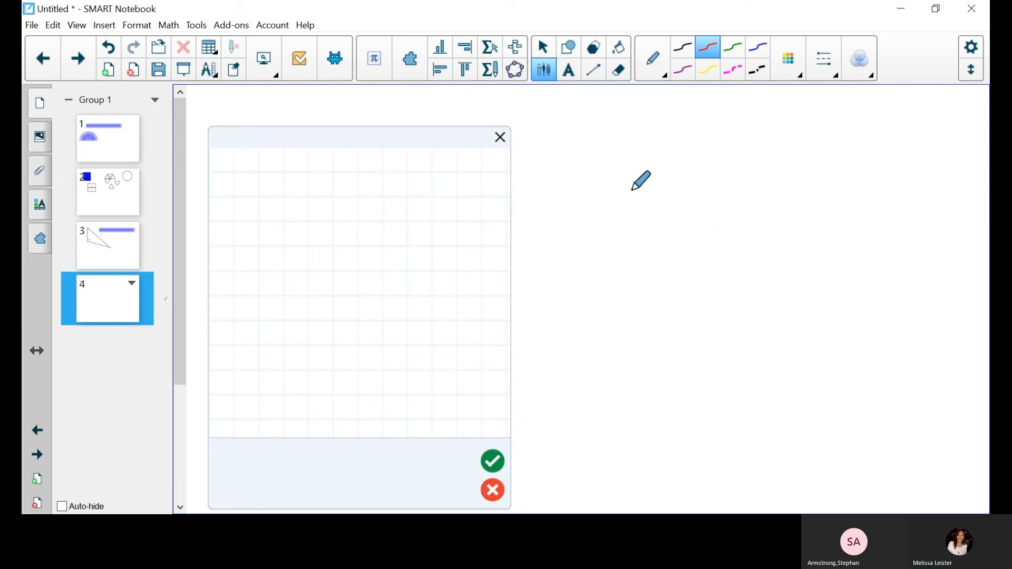
# - Handwrite x²+3 in red on the equation pad and insert the recognized equation on the page
pyautogui.moveTo(270, 256); pyautogui.dragTo(234, 304)
pyautogui.moveTo(233, 260); pyautogui.dragTo(279, 303)
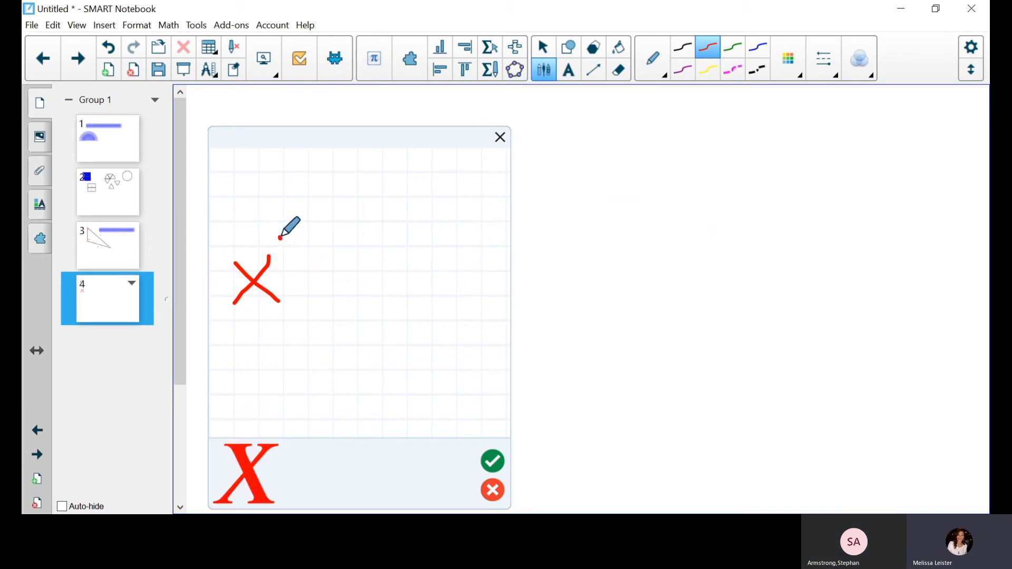
pyautogui.moveTo(280, 236); pyautogui.dragTo(296, 257)
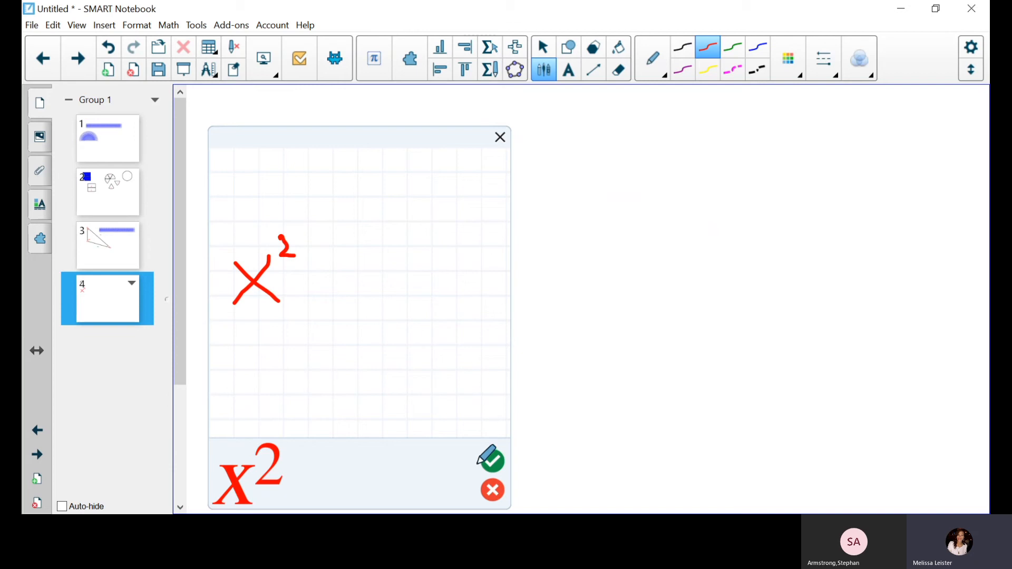
pyautogui.moveTo(314, 263)
pyautogui.mouseDown()
pyautogui.moveTo(318, 290)
pyautogui.moveTo(353, 257)
pyautogui.moveTo(372, 267)
pyautogui.moveTo(380, 275)
pyautogui.moveTo(360, 295)
pyautogui.mouseUp()
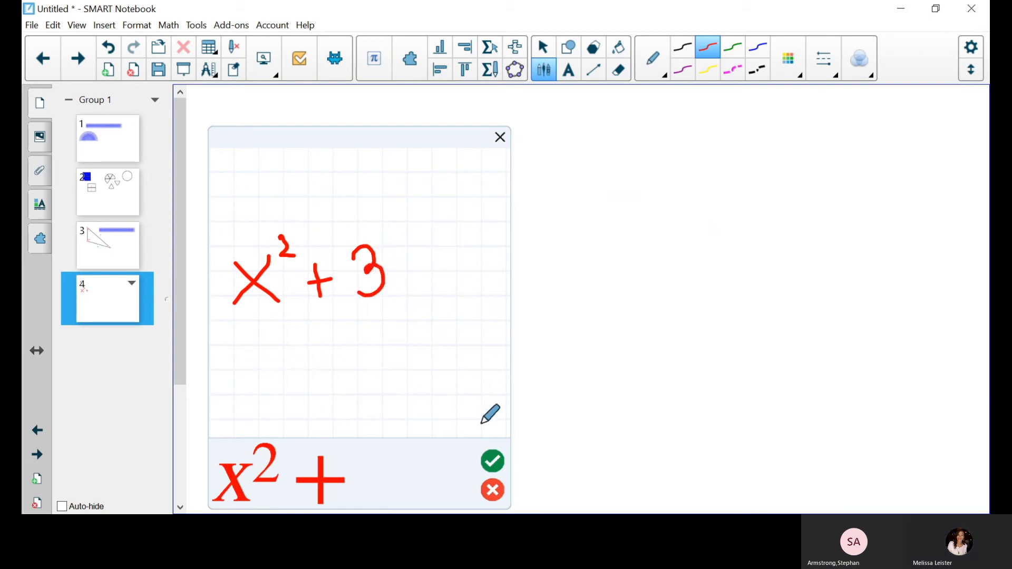
pyautogui.click(494, 458)
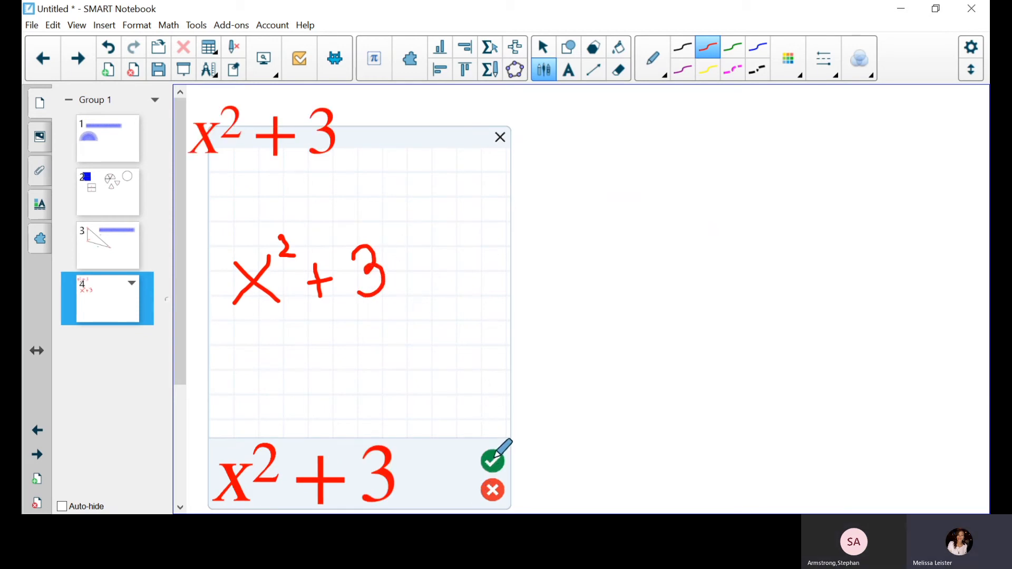
# - Close the equation pad and move the red x²+3 equation just below the black x² expression
pyautogui.click(500, 137)
pyautogui.click(552, 50)
pyautogui.moveTo(203, 138); pyautogui.dragTo(222, 238)
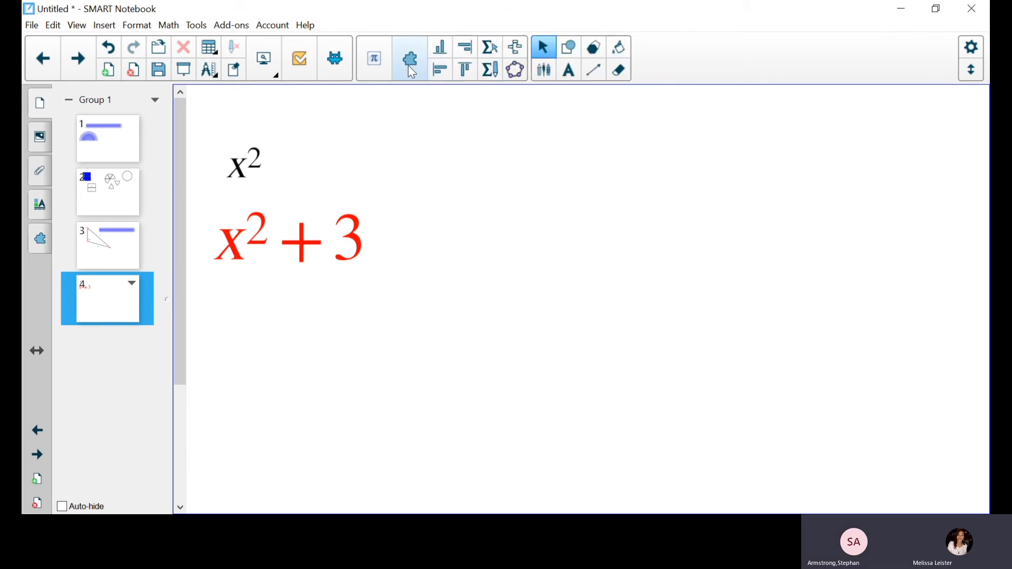
# - Show the add-ons, add a blank page, and search the YouTube add-on for "fractions"
pyautogui.click(40, 244)
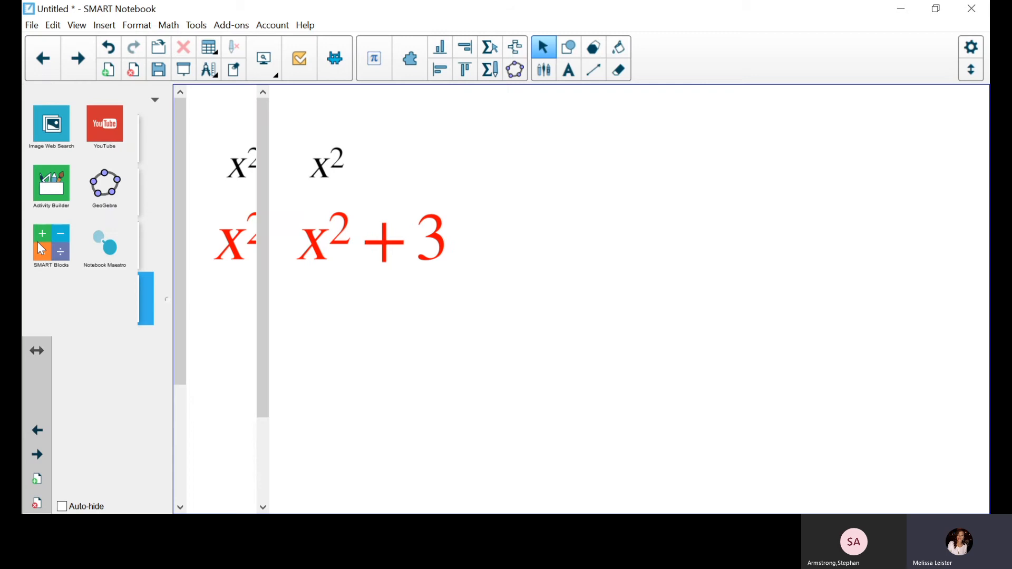
pyautogui.click(108, 69)
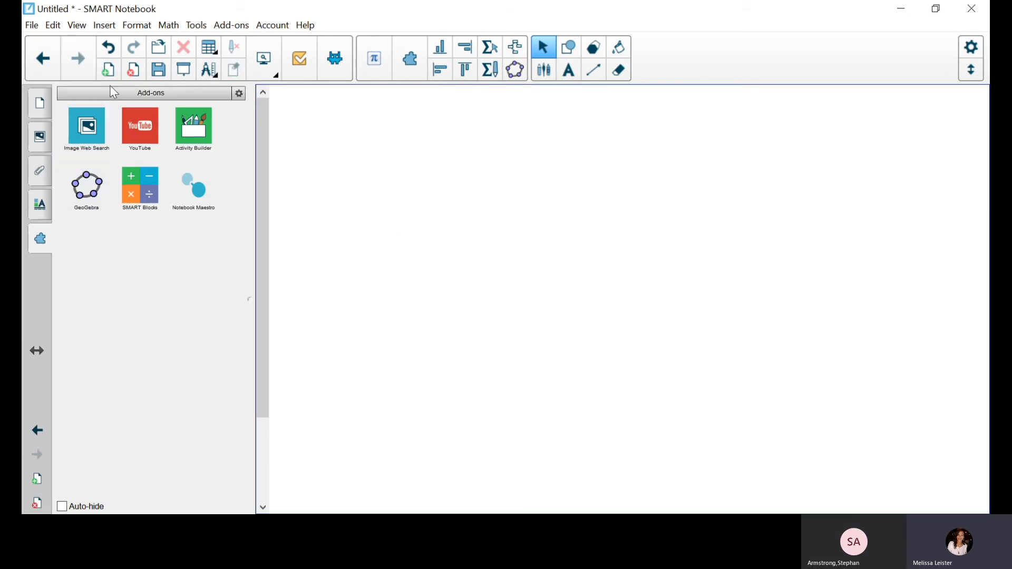
pyautogui.click(145, 155)
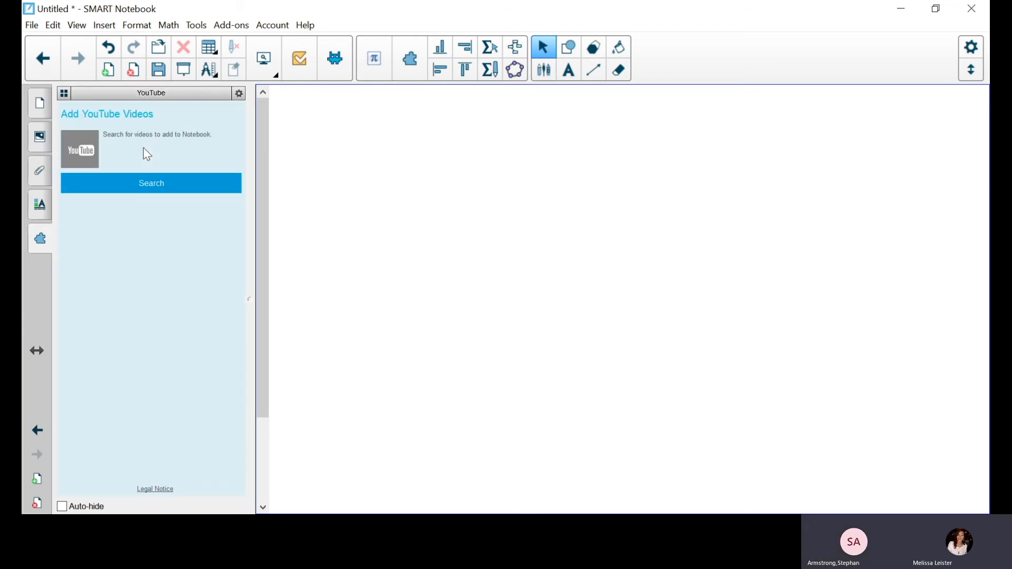
pyautogui.click(160, 183)
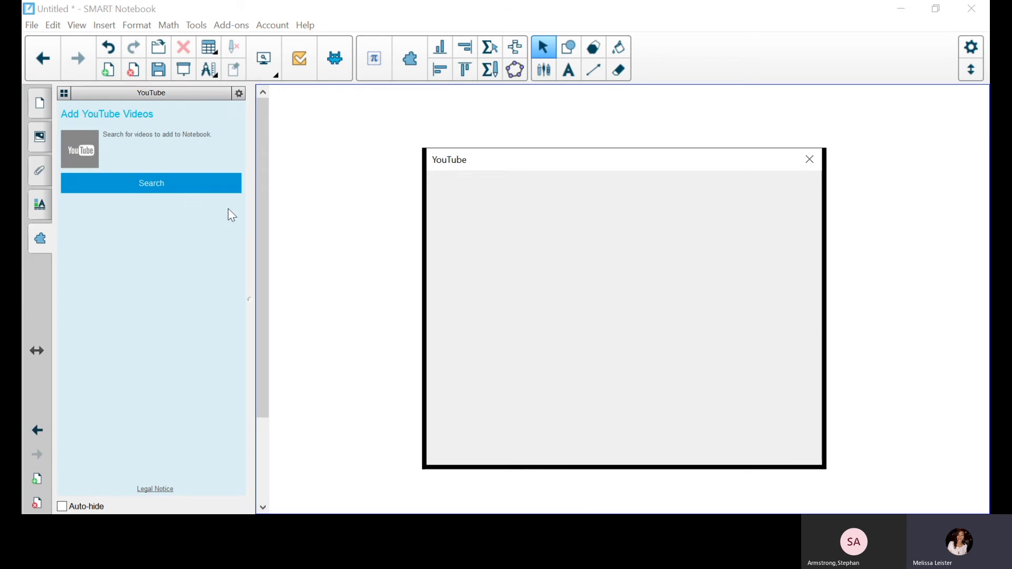
pyautogui.write('fractions')
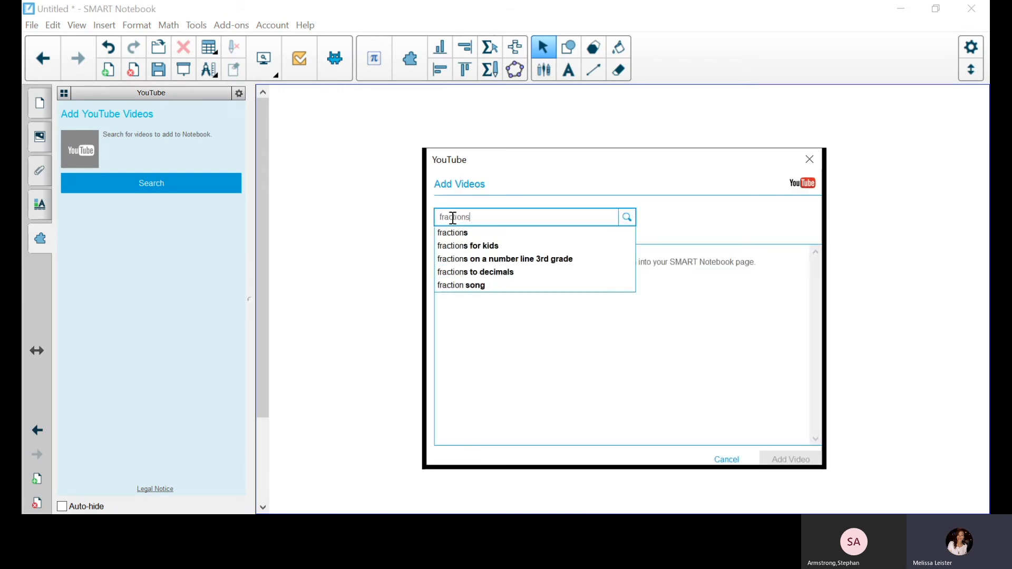
pyautogui.press('Return')
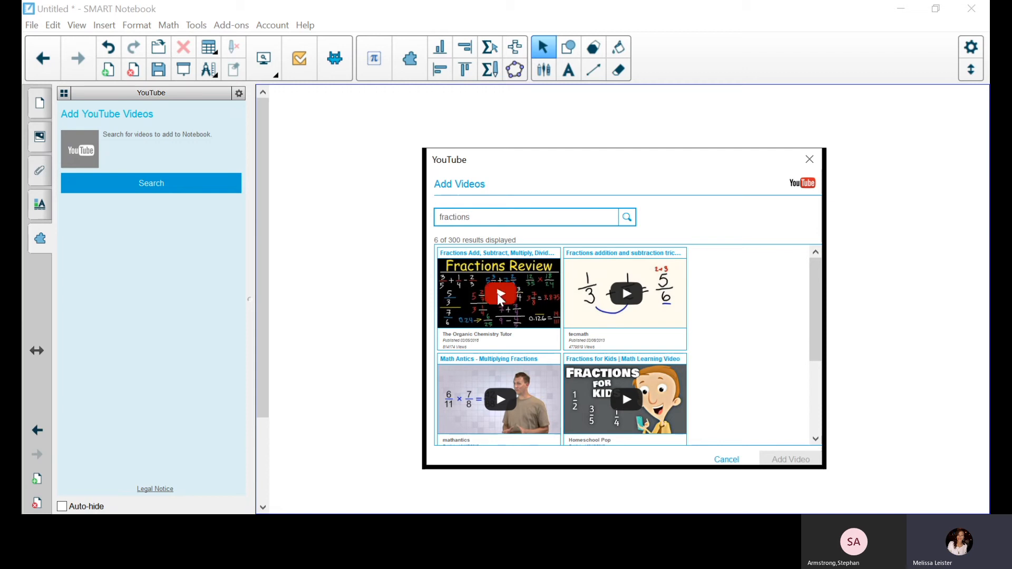
# - Insert the "Math Antics - Multiplying Fractions" video on the page, play it for a few seconds and pause it
pyautogui.click(536, 385)
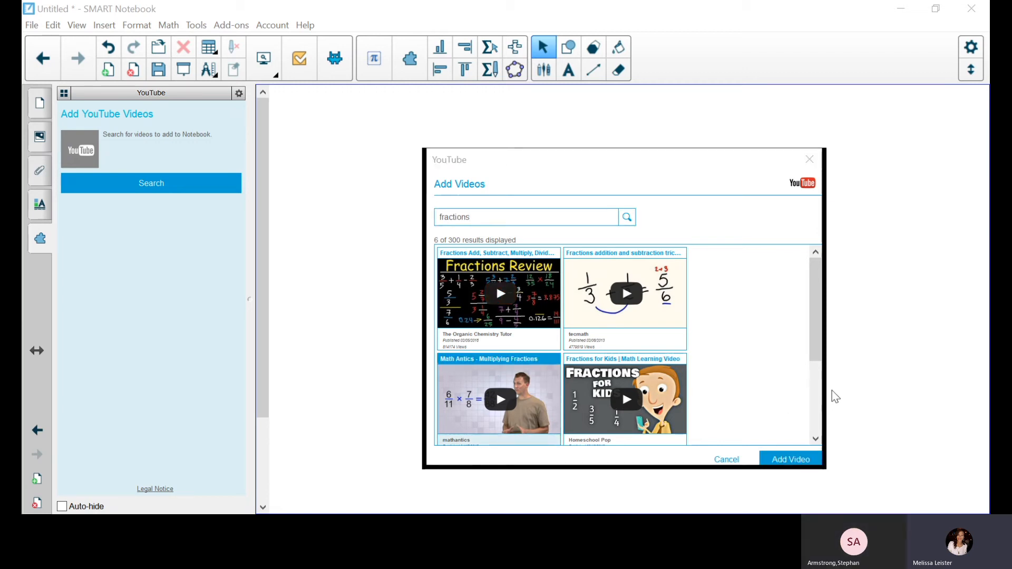
pyautogui.click(780, 459)
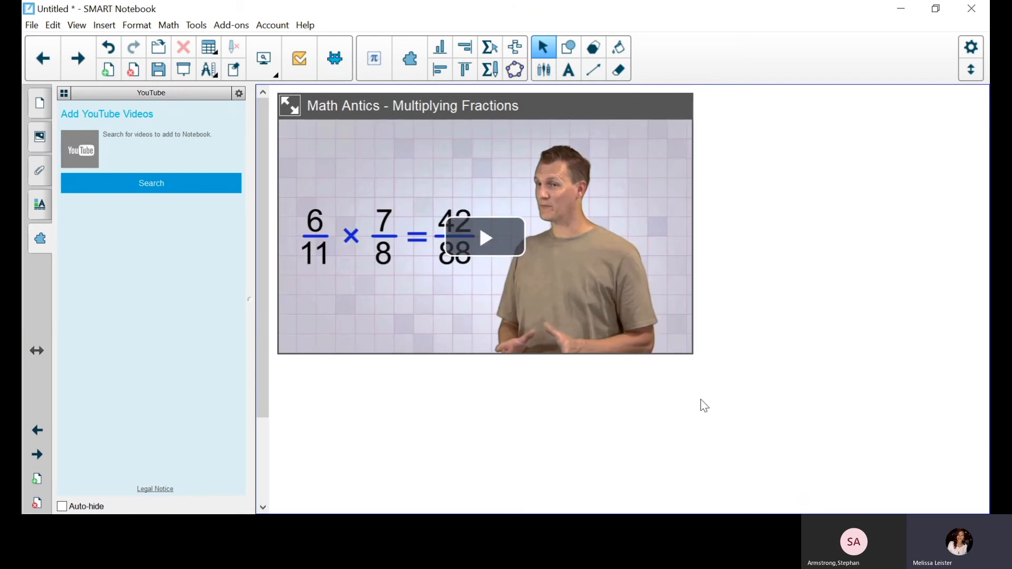
pyautogui.click(497, 251)
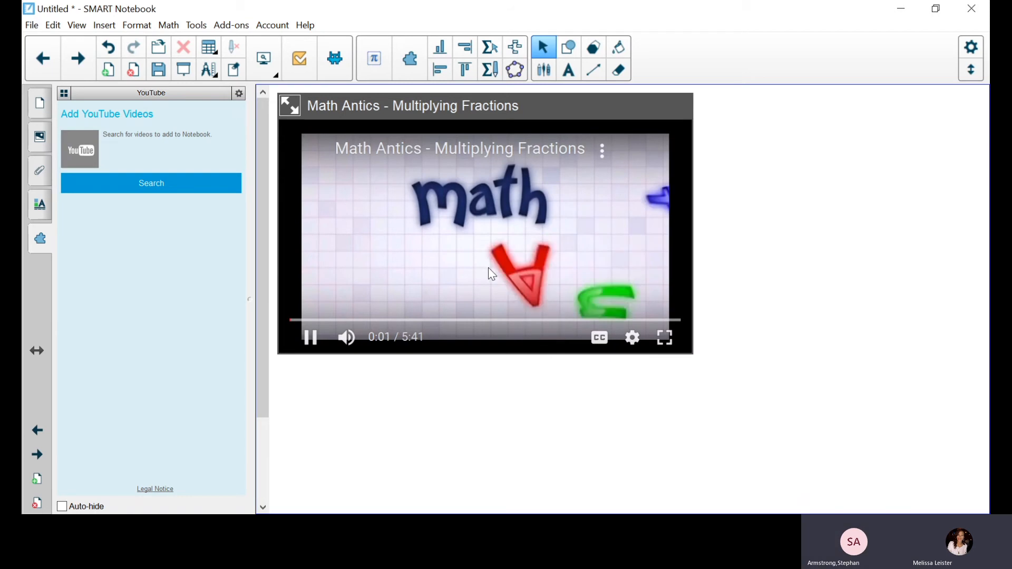
pyautogui.click(310, 338)
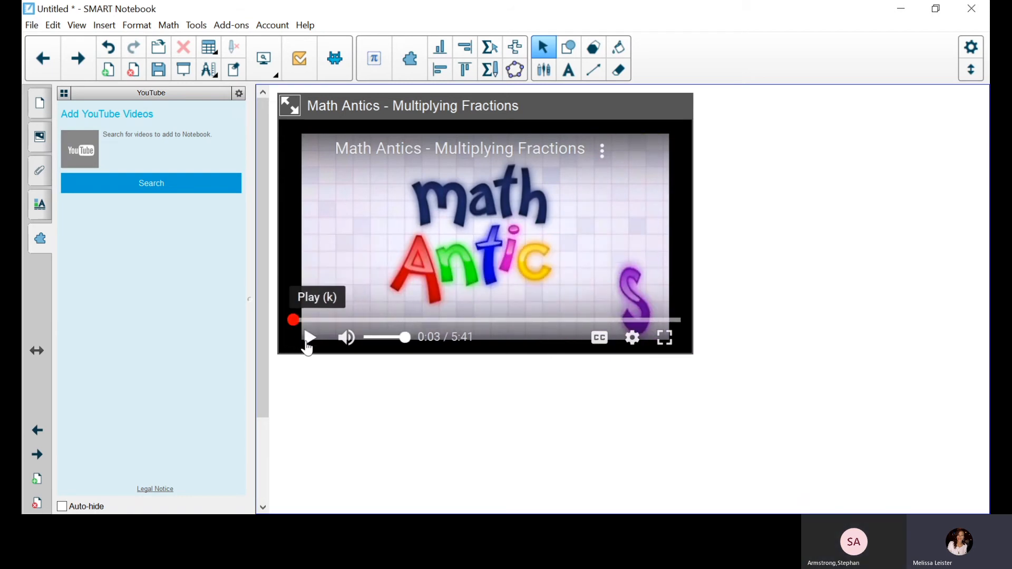
# - Circle the title lettering on the paused video in red pen and draw an arrow pointing up to it
pyautogui.click(551, 71)
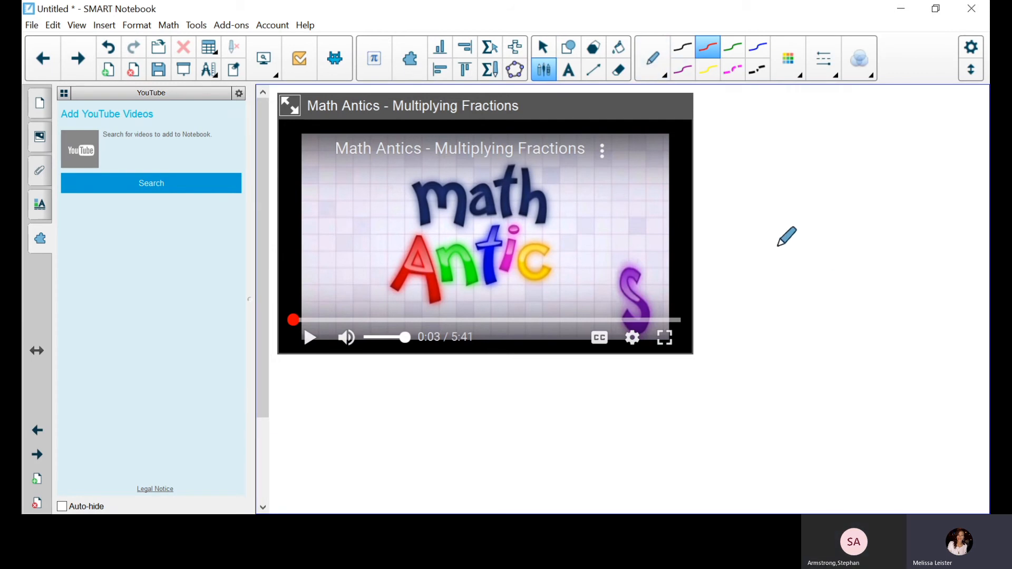
pyautogui.moveTo(576, 197)
pyautogui.mouseDown()
pyautogui.moveTo(402, 216)
pyautogui.moveTo(565, 276)
pyautogui.mouseUp()
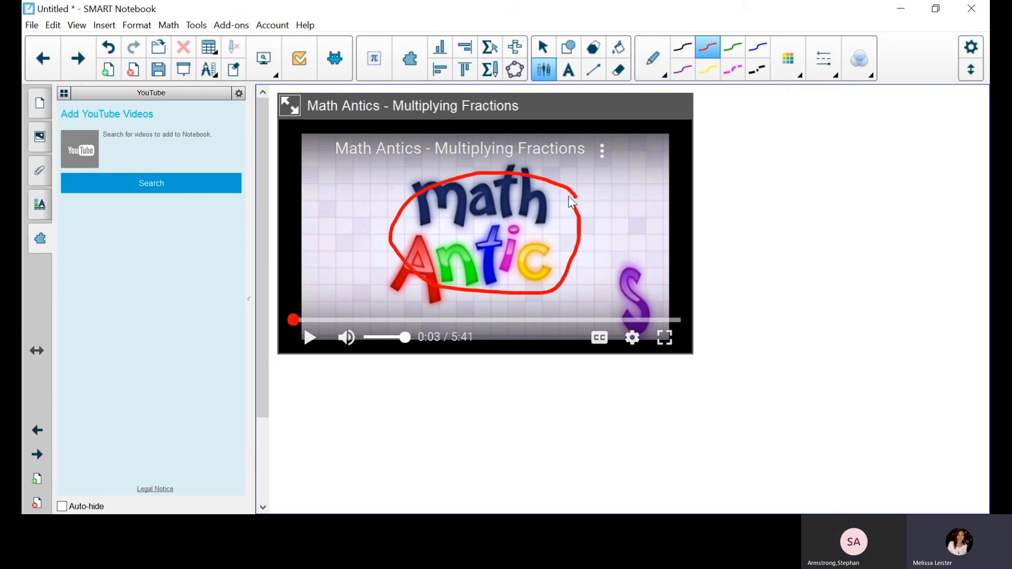
pyautogui.moveTo(502, 306)
pyautogui.mouseDown()
pyautogui.moveTo(536, 439)
pyautogui.moveTo(498, 305)
pyautogui.moveTo(521, 305)
pyautogui.mouseUp()
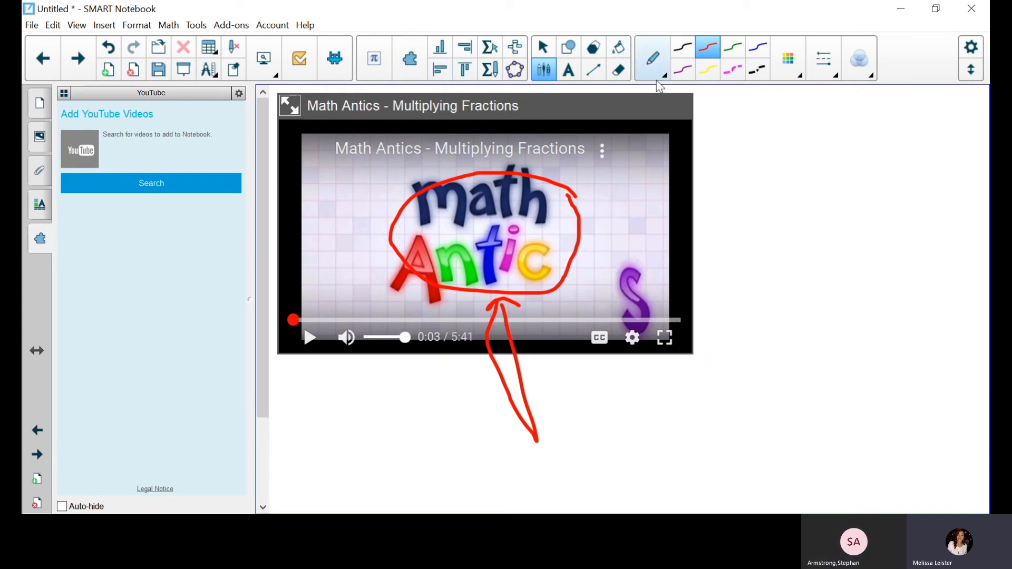
# - Add another blank page and place an addition block from the SMART Blocks add-on near its middle
pyautogui.click(63, 96)
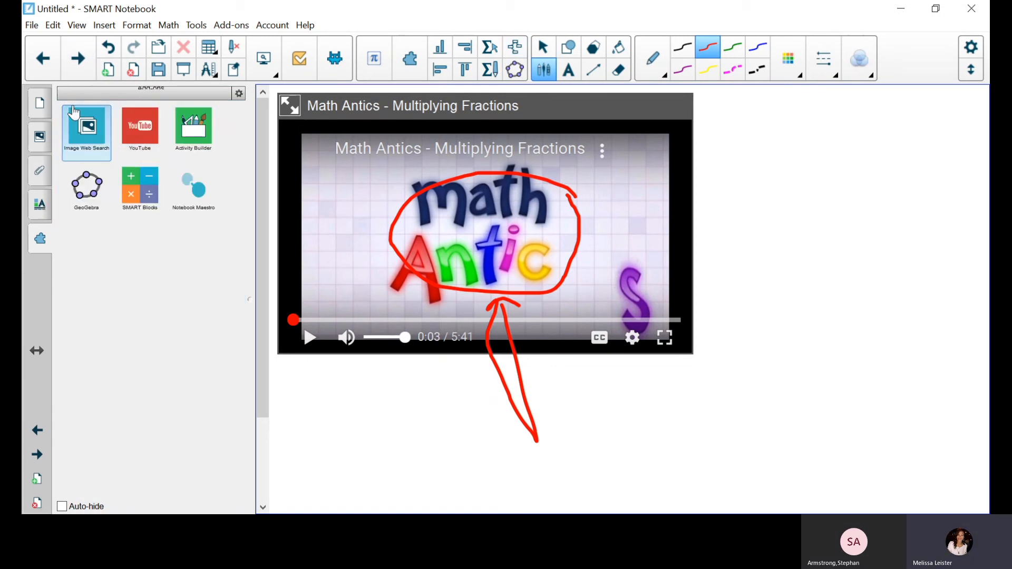
pyautogui.click(108, 70)
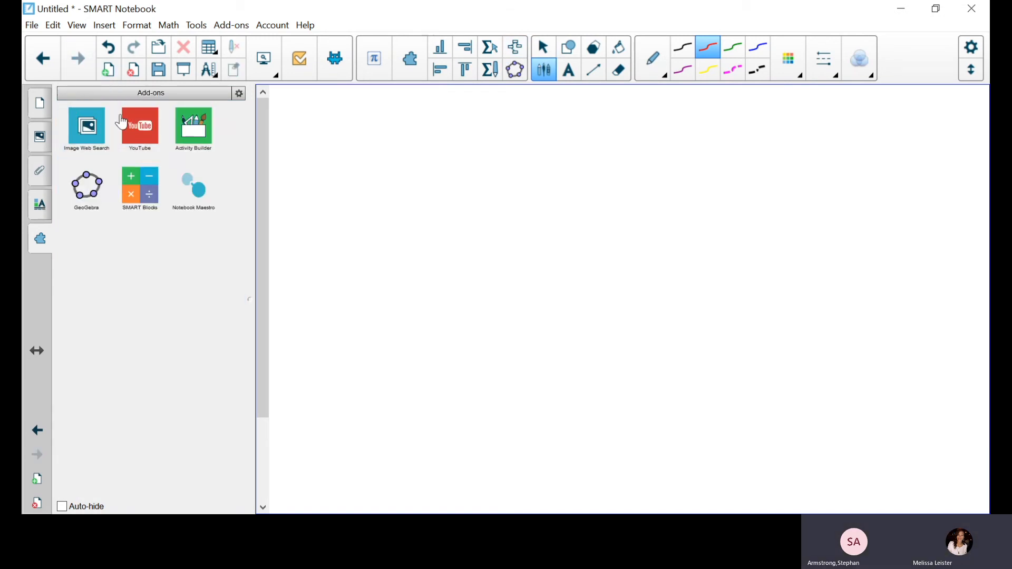
pyautogui.click(136, 211)
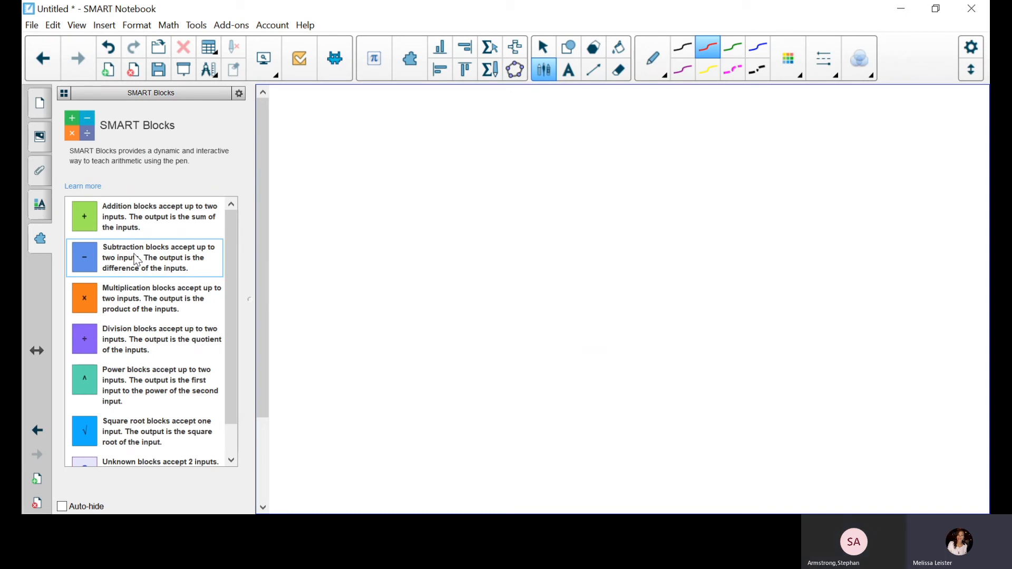
pyautogui.scroll(-1, 134, 280)
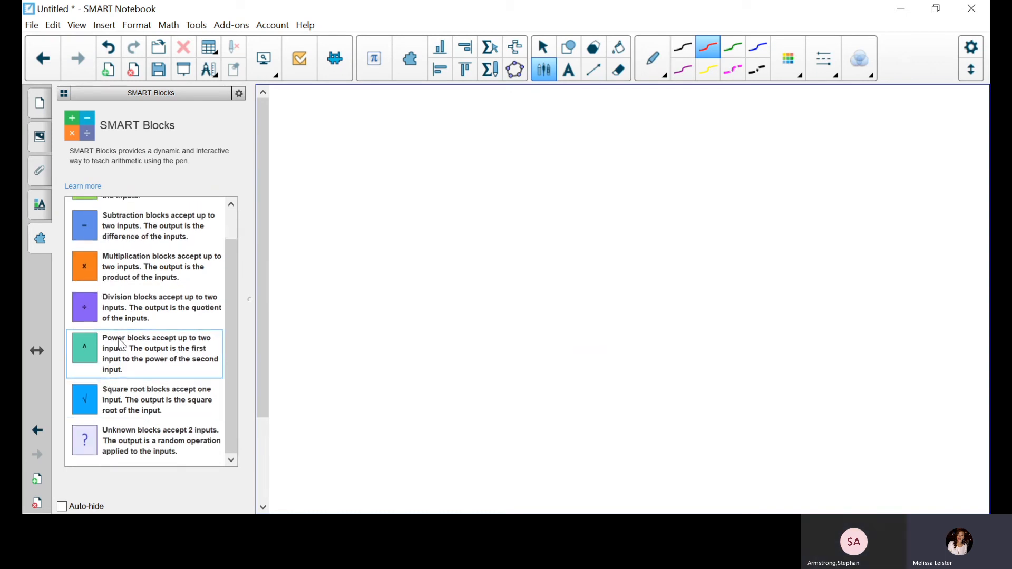
pyautogui.scroll(1, 127, 404)
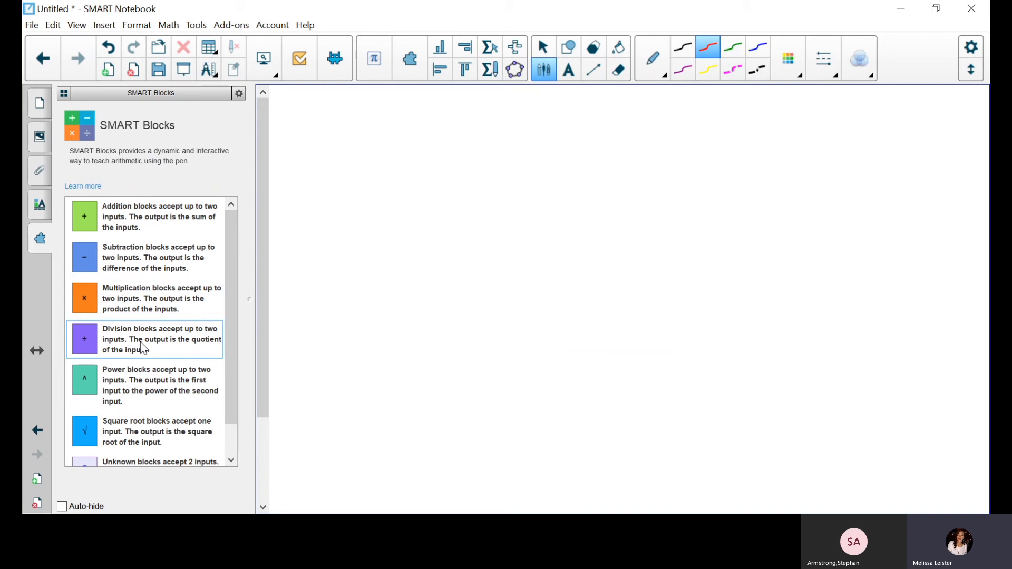
pyautogui.moveTo(85, 216); pyautogui.dragTo(563, 268)
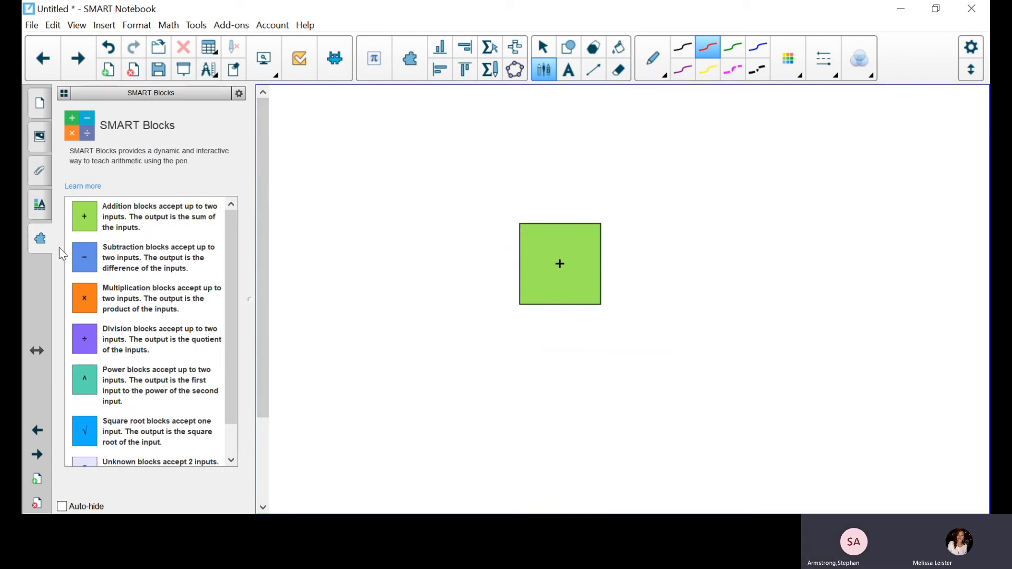
# - Search the gallery for "heart", expand the picture results and find the red stitched Heart picture
pyautogui.click(38, 138)
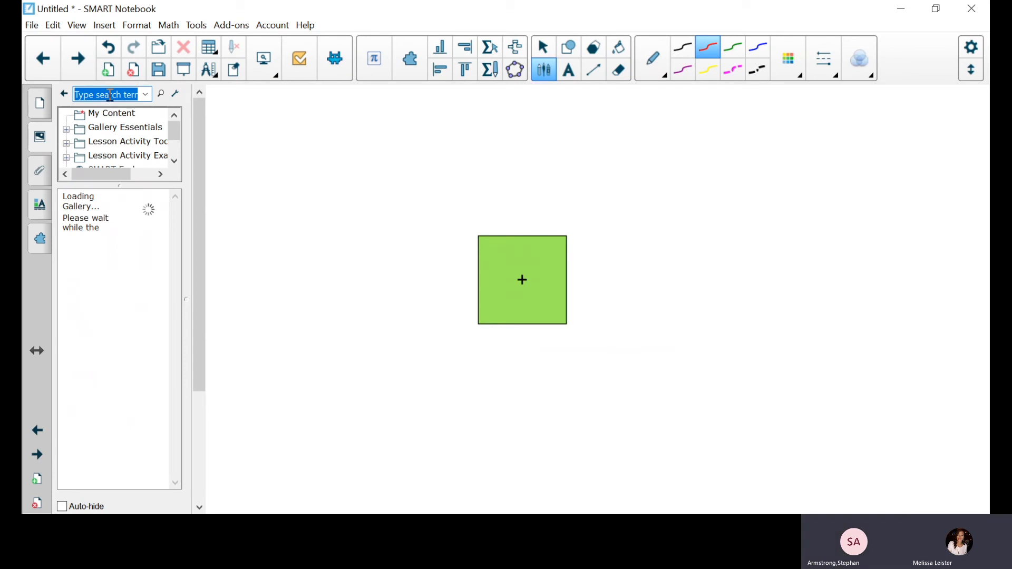
pyautogui.write('f')
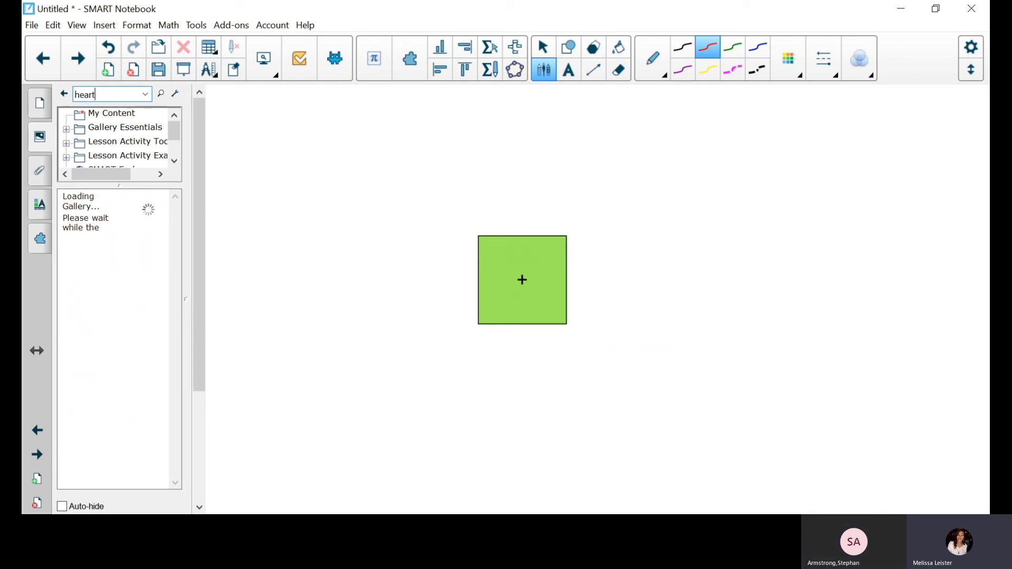
pyautogui.write('eart')
pyautogui.click(164, 98)
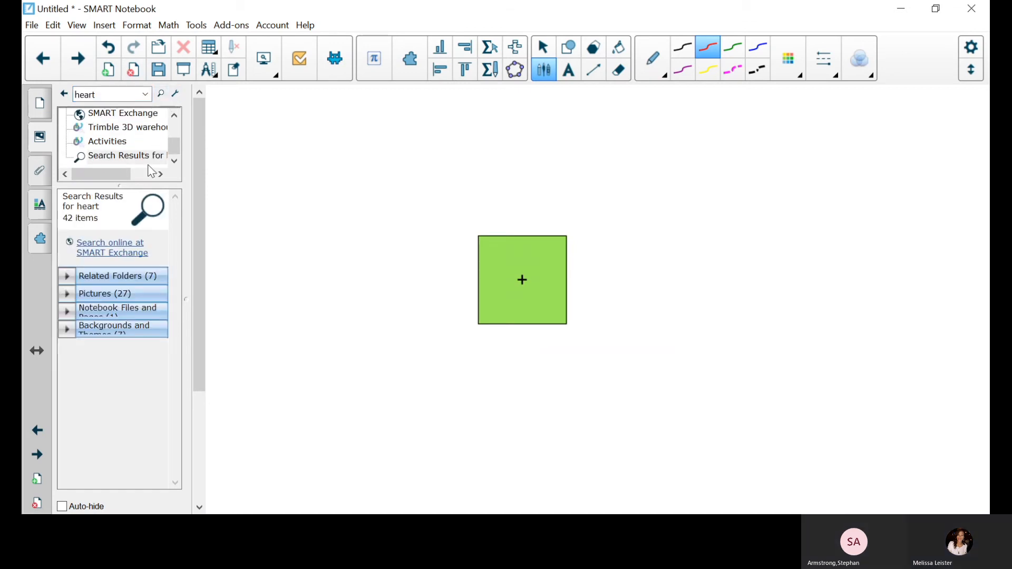
pyautogui.click(86, 298)
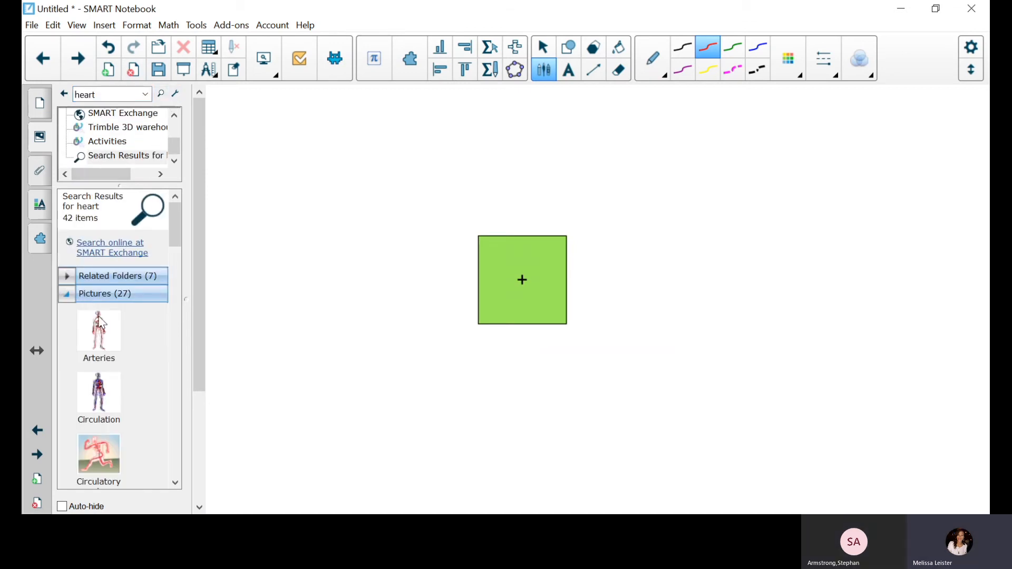
pyautogui.scroll(-2, 103, 365)
pyautogui.scroll(-6, 101, 364)
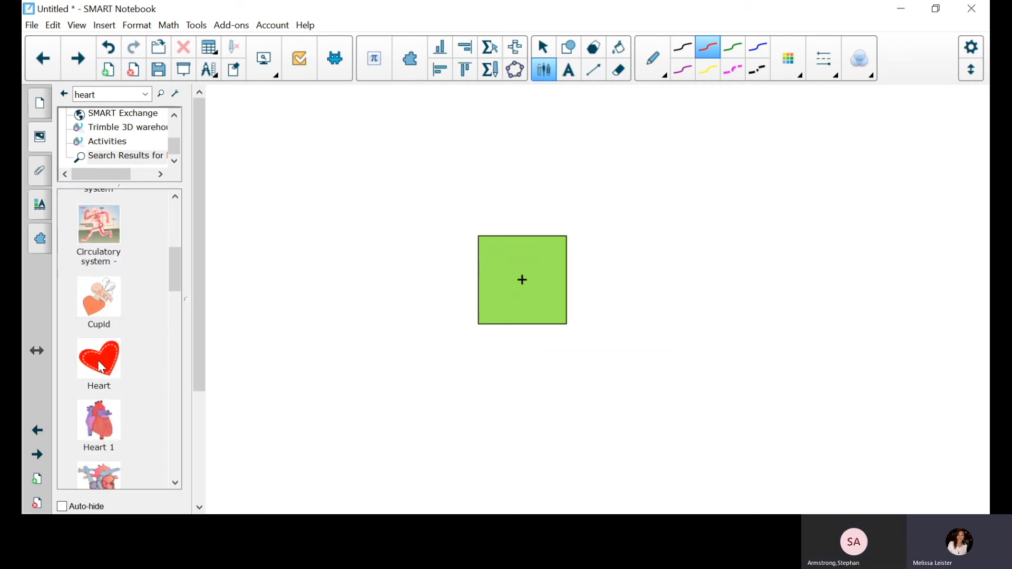
# - Insert the red Heart picture on the page, shrink it to roughly half size and place it to the upper left of the addition block
pyautogui.moveTo(100, 355); pyautogui.dragTo(308, 226)
pyautogui.click(543, 47)
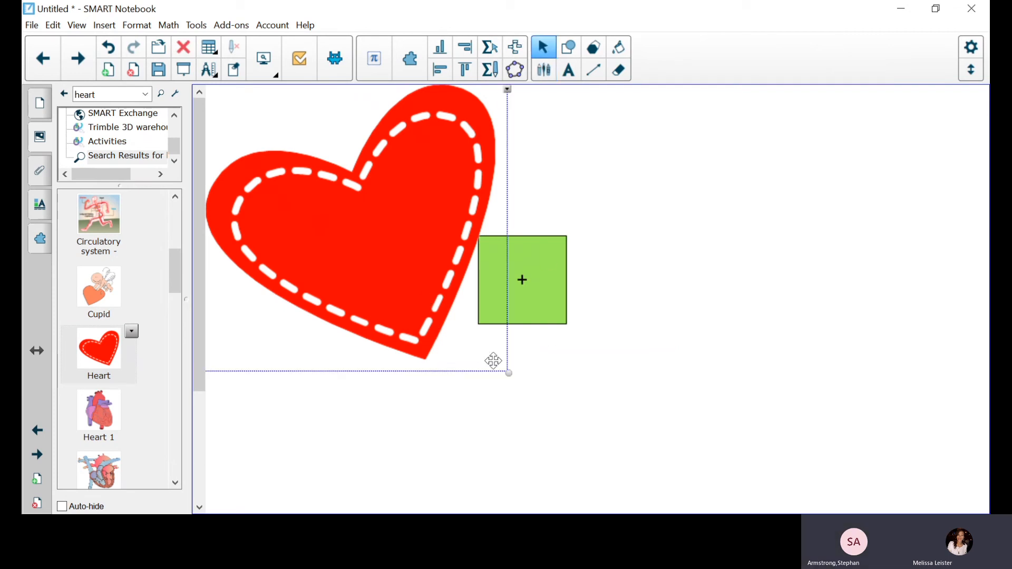
pyautogui.moveTo(507, 372); pyautogui.dragTo(367, 238)
pyautogui.moveTo(302, 190); pyautogui.dragTo(361, 244)
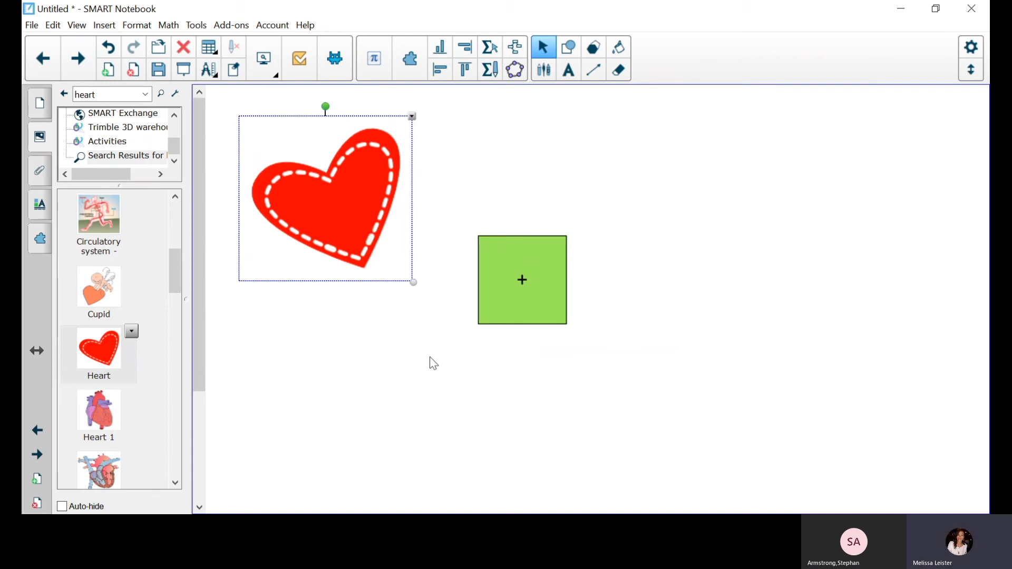
# - Make the red heart an infinite cloner and pull out four copies, two at the page's far right and two at the lower left
pyautogui.click(412, 117)
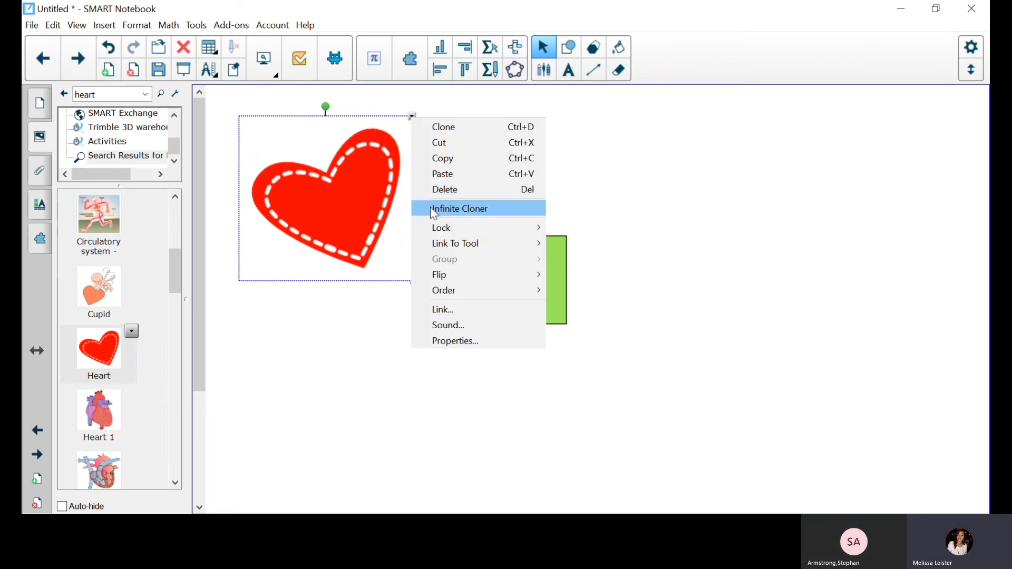
pyautogui.click(431, 208)
pyautogui.moveTo(346, 198); pyautogui.dragTo(883, 219)
pyautogui.moveTo(412, 226); pyautogui.dragTo(915, 340)
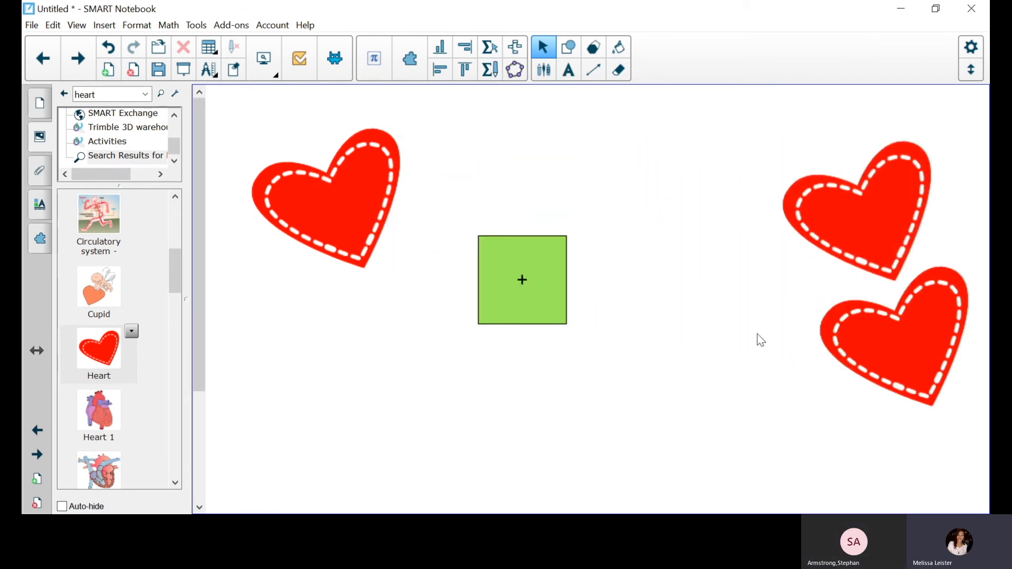
pyautogui.moveTo(327, 206); pyautogui.dragTo(300, 420)
pyautogui.moveTo(330, 211); pyautogui.dragTo(451, 438)
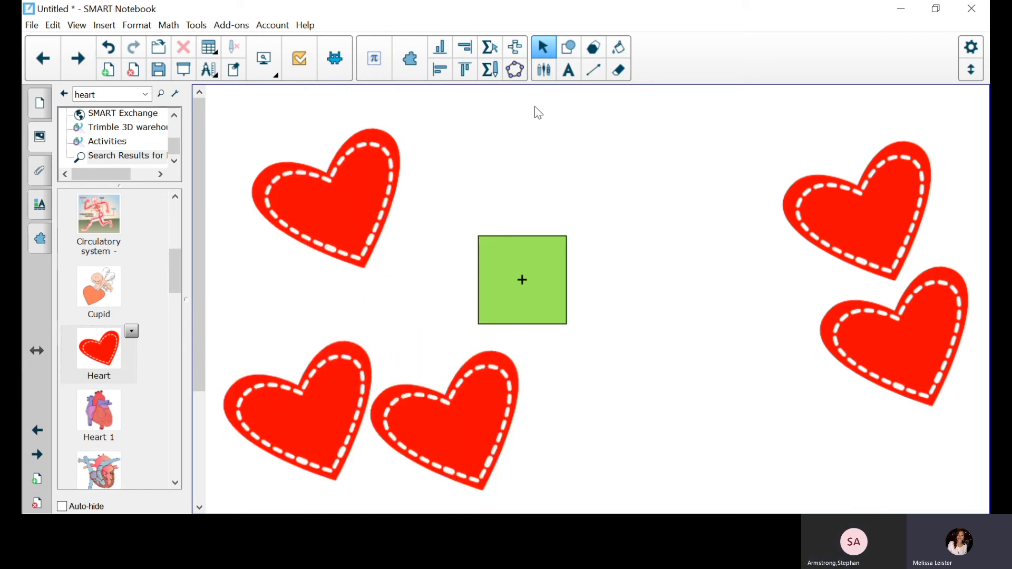
# - Group the two lower-left hearts into one object
pyautogui.moveTo(221, 305); pyautogui.dragTo(536, 500)
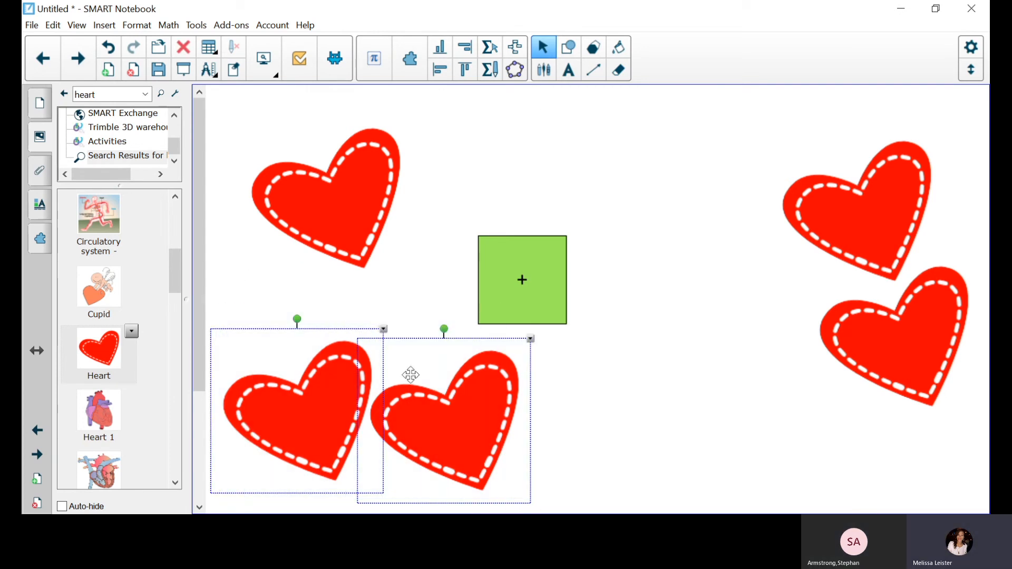
pyautogui.click(384, 330)
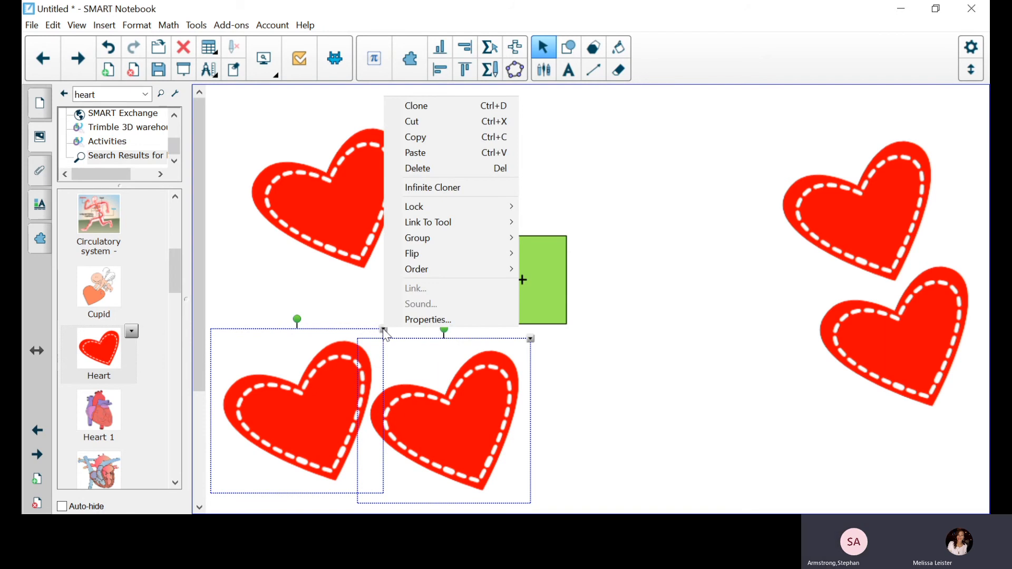
pyautogui.moveTo(436, 242)
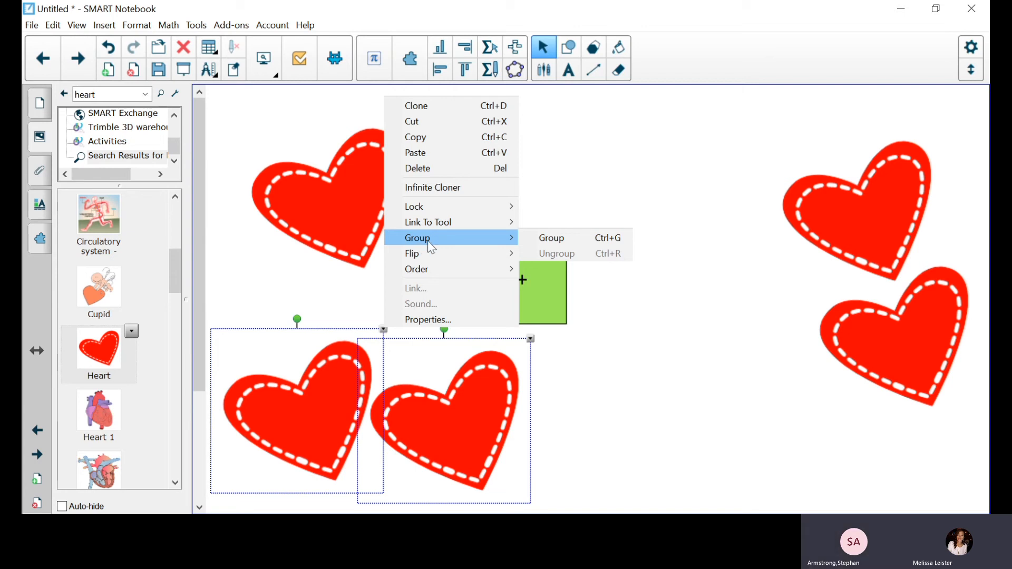
pyautogui.click(568, 238)
# - Group the two hearts on the right side of the page into one object
pyautogui.moveTo(736, 145); pyautogui.dragTo(983, 448)
pyautogui.rightClick(825, 285)
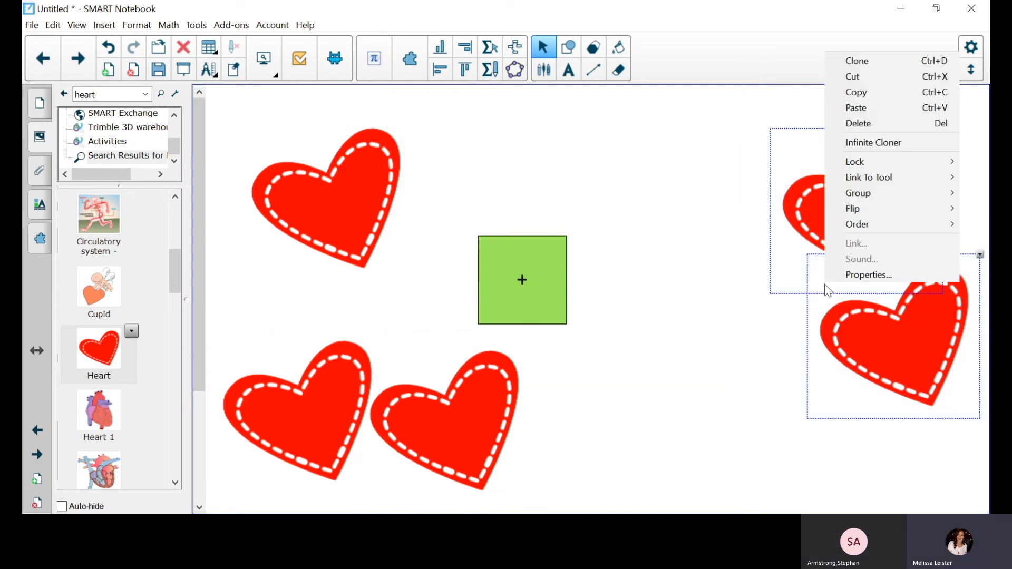
pyautogui.moveTo(872, 161)
pyautogui.moveTo(859, 193)
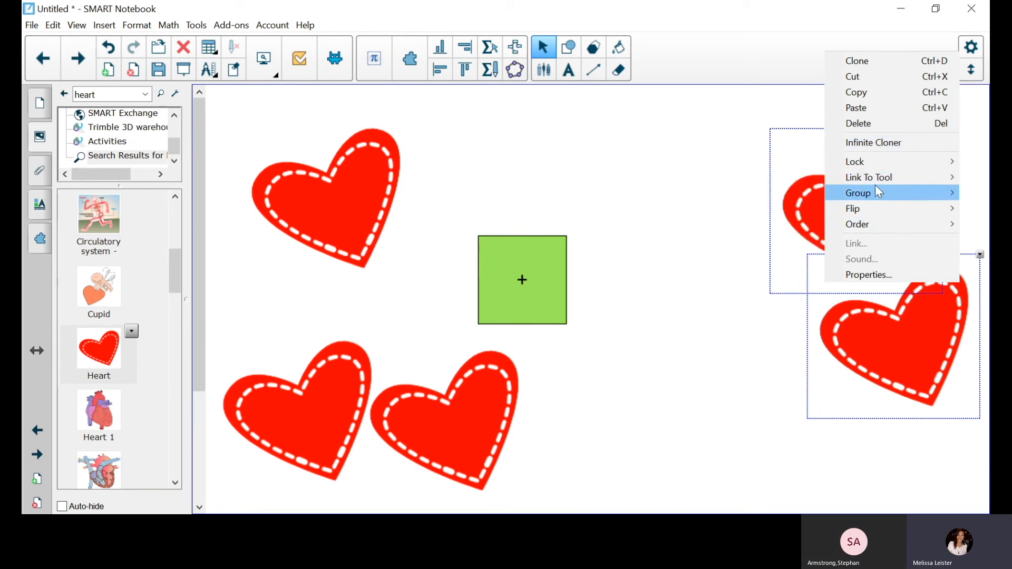
pyautogui.click(791, 193)
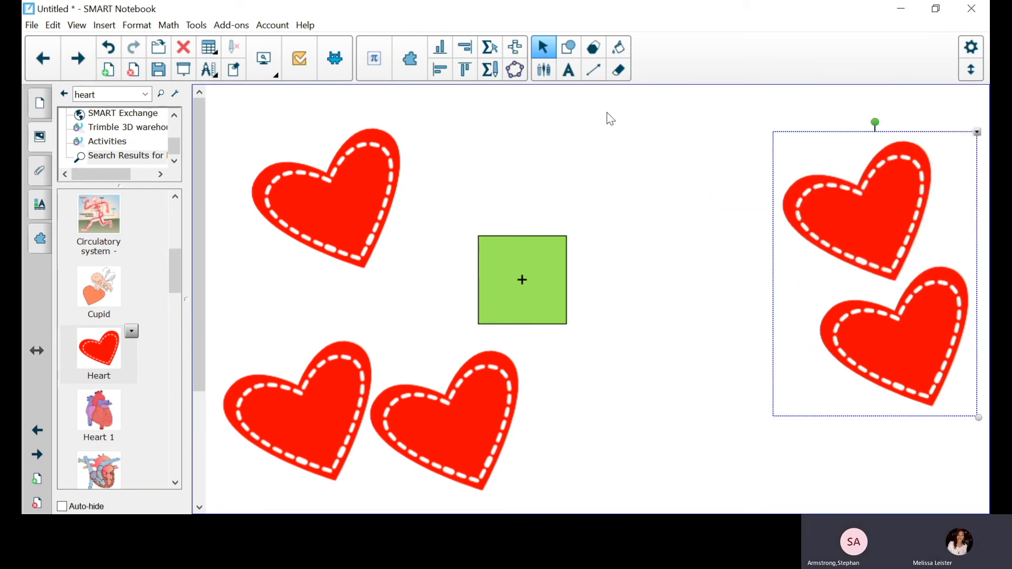
# - Draw a black arrow line from the lower-left hearts to the addition block
pyautogui.click(594, 70)
pyautogui.click(647, 69)
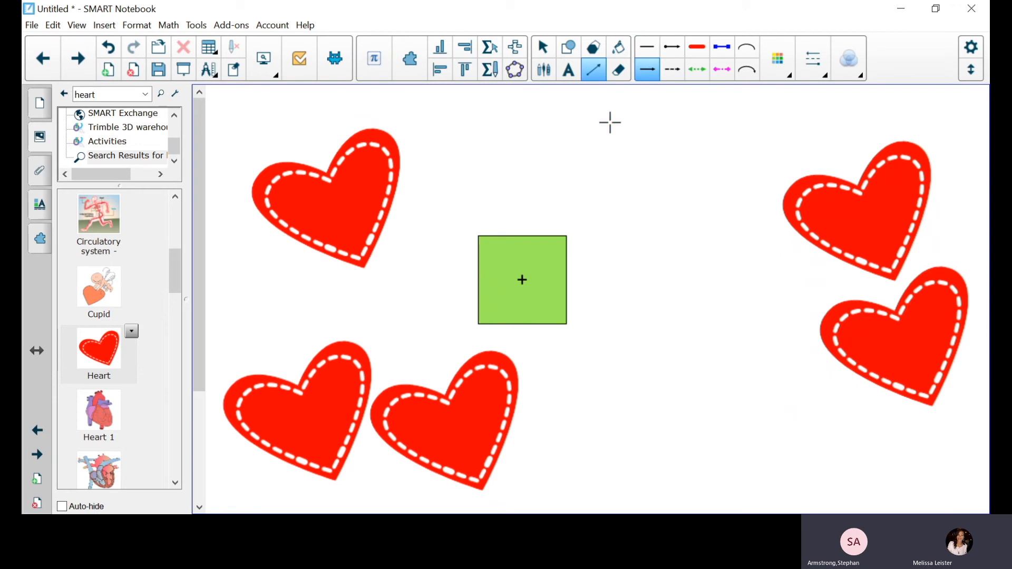
pyautogui.moveTo(343, 374); pyautogui.dragTo(493, 295)
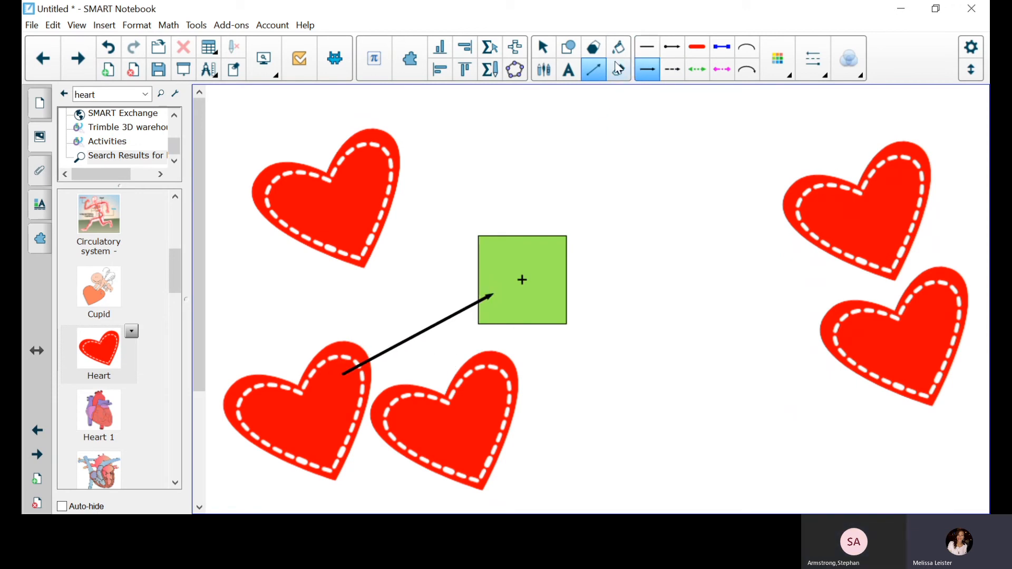
# - Connect the lower-left heart group and the right heart group to the addition block as its two inputs with pen strokes
pyautogui.click(548, 74)
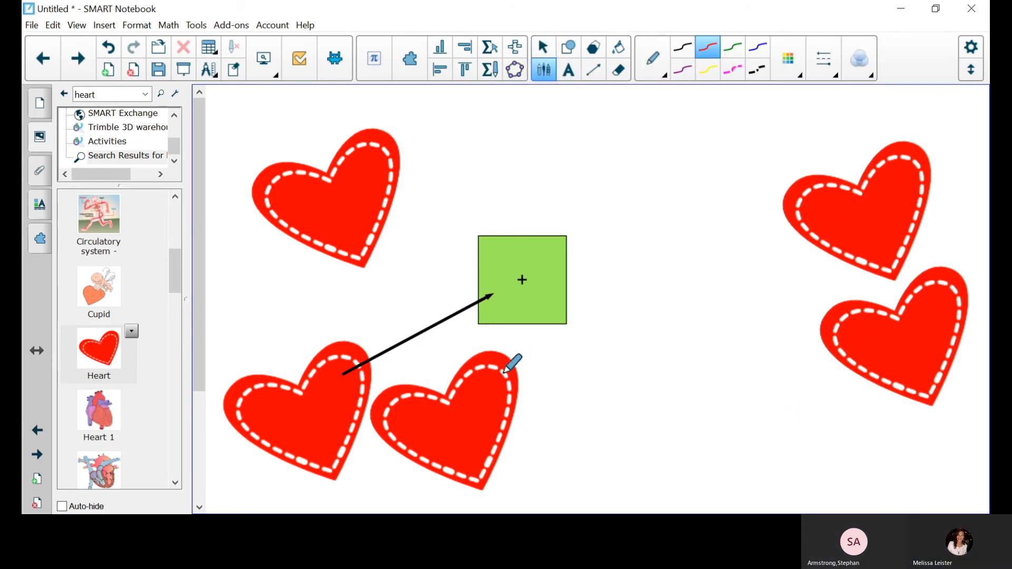
pyautogui.moveTo(519, 383)
pyautogui.mouseDown()
pyautogui.moveTo(522, 303)
pyautogui.moveTo(532, 308)
pyautogui.mouseUp()
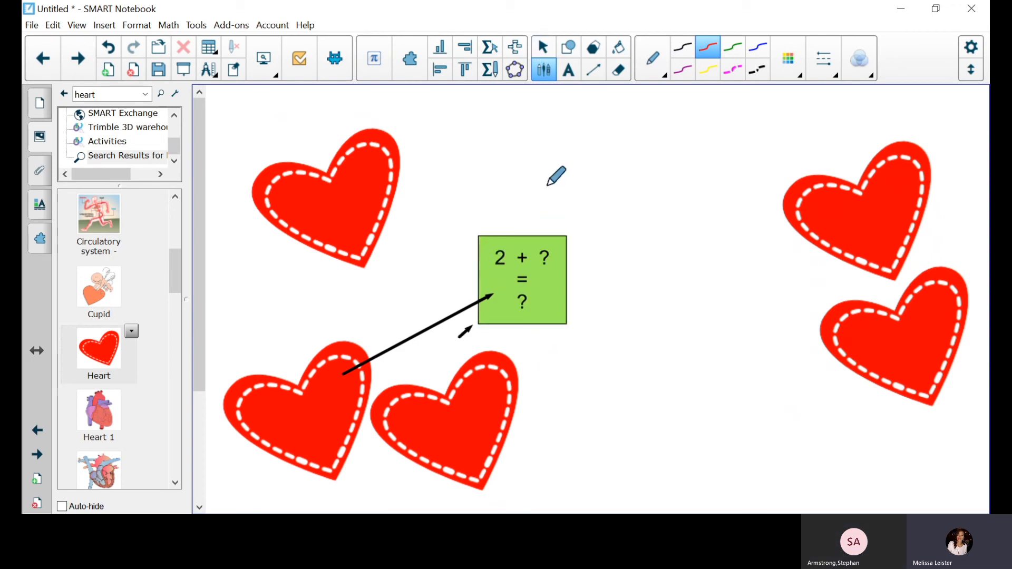
pyautogui.moveTo(786, 195)
pyautogui.mouseDown()
pyautogui.moveTo(685, 189)
pyautogui.moveTo(519, 244)
pyautogui.moveTo(533, 257)
pyautogui.moveTo(550, 249)
pyautogui.mouseUp()
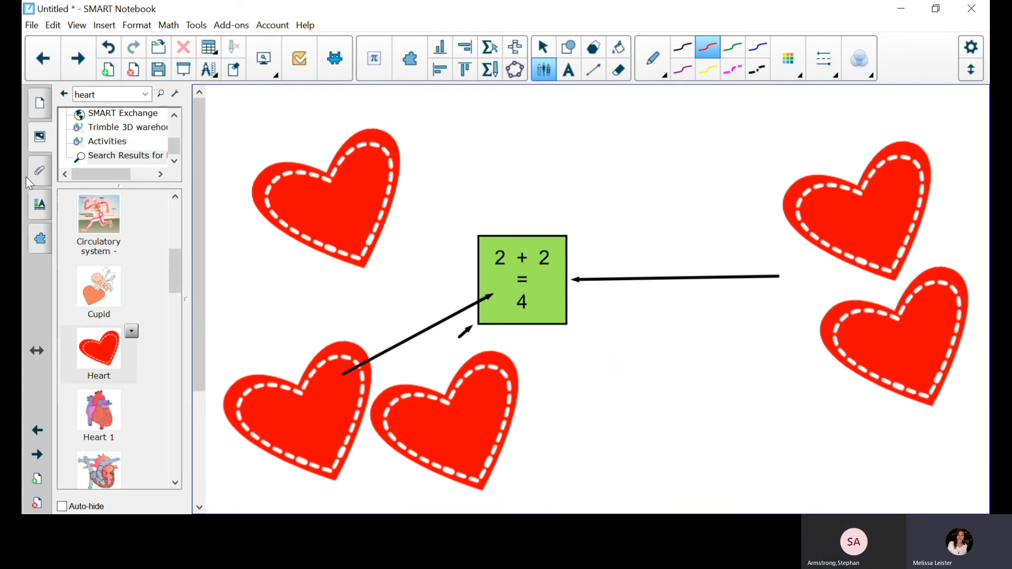
# - Place a multiplication block below and right of the addition block, and connect the addition block and right heart group to it with pen strokes
pyautogui.click(39, 239)
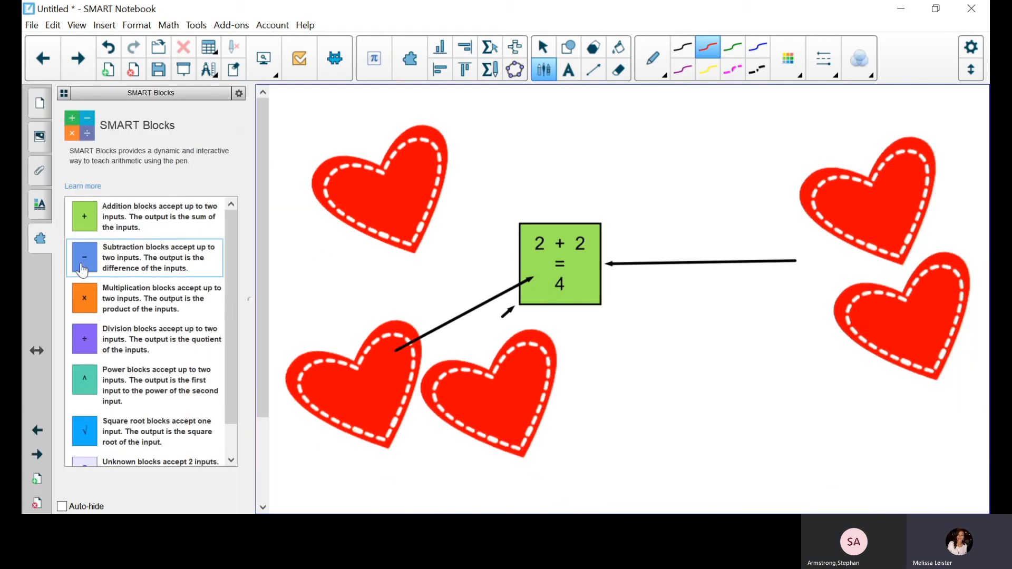
pyautogui.moveTo(86, 300); pyautogui.dragTo(680, 372)
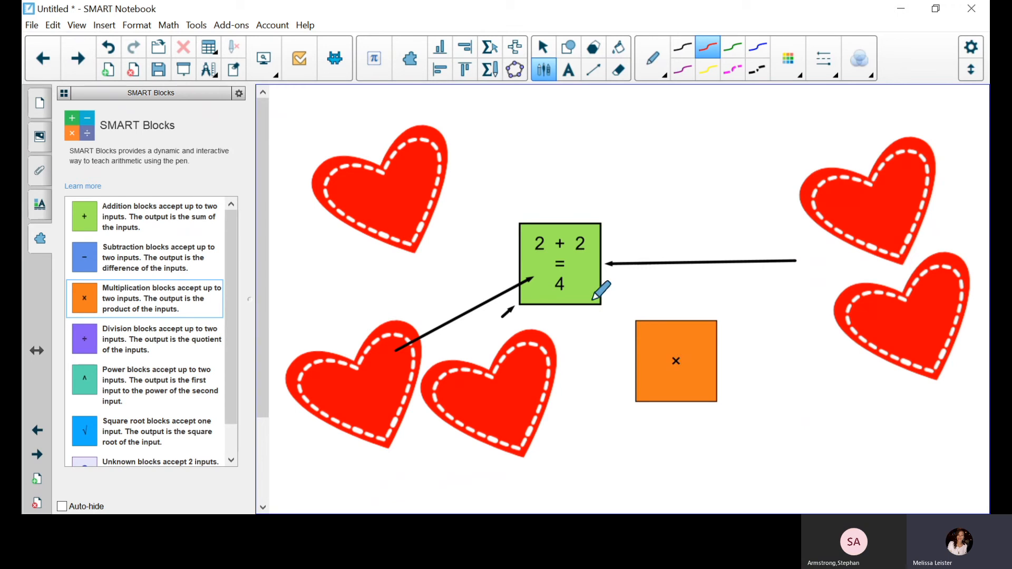
pyautogui.moveTo(579, 288)
pyautogui.mouseDown()
pyautogui.moveTo(602, 366)
pyautogui.moveTo(650, 372)
pyautogui.mouseUp()
pyautogui.moveTo(854, 325); pyautogui.dragTo(692, 371)
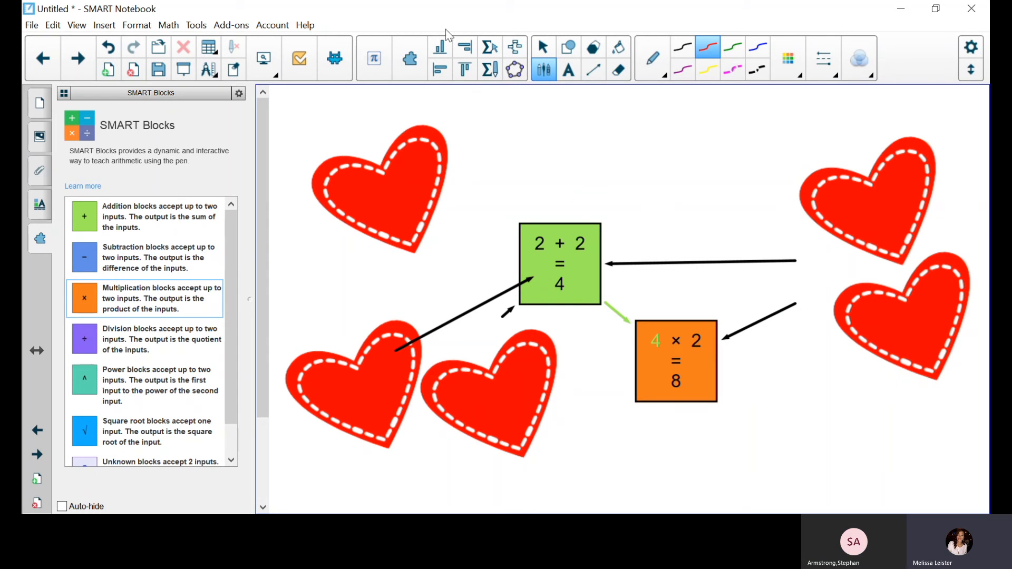
# - Add a blank page, insert a GeoGebra widget on it from the add-ons, and show the page thumbnails
pyautogui.click(108, 71)
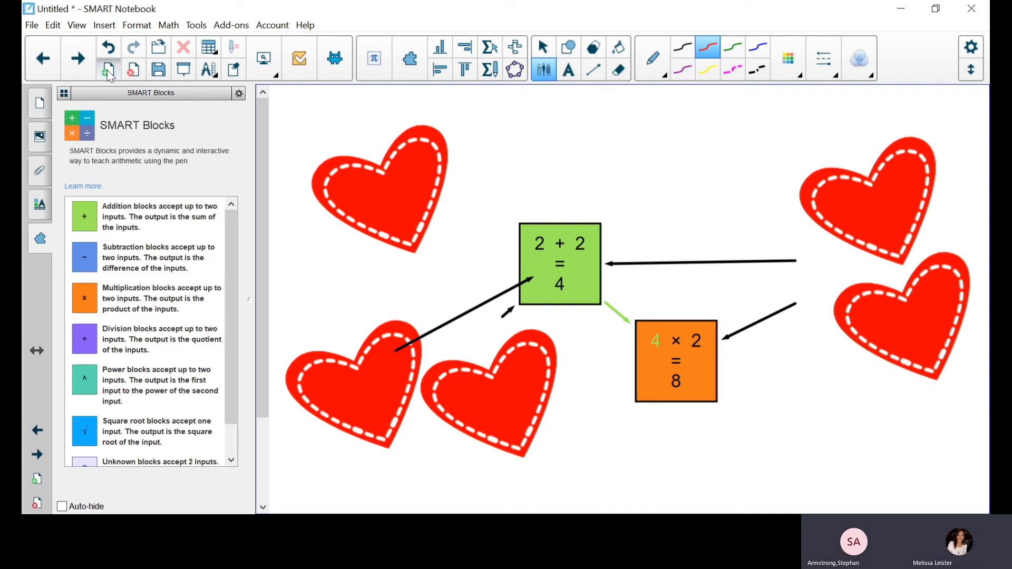
pyautogui.click(64, 95)
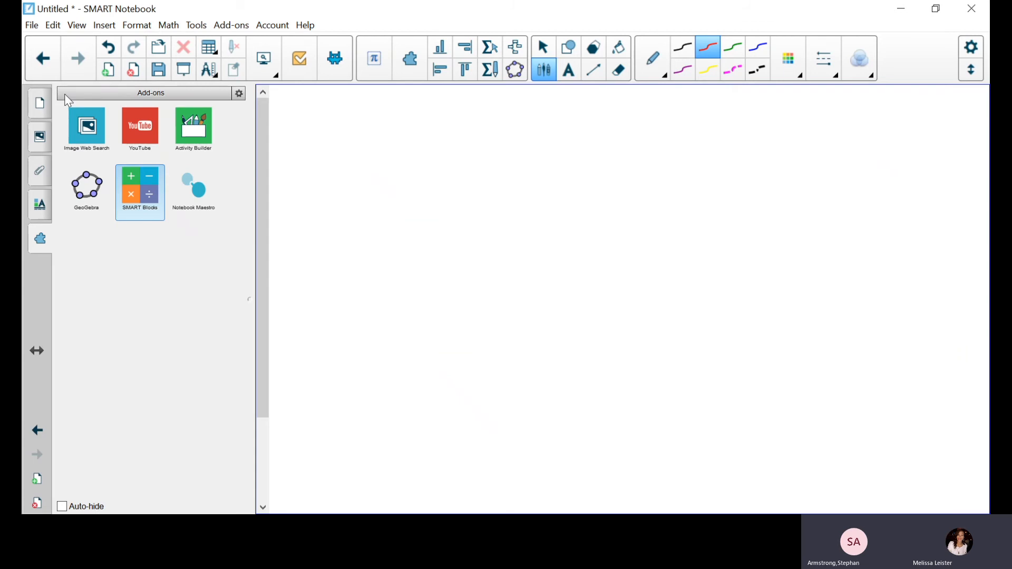
pyautogui.click(88, 218)
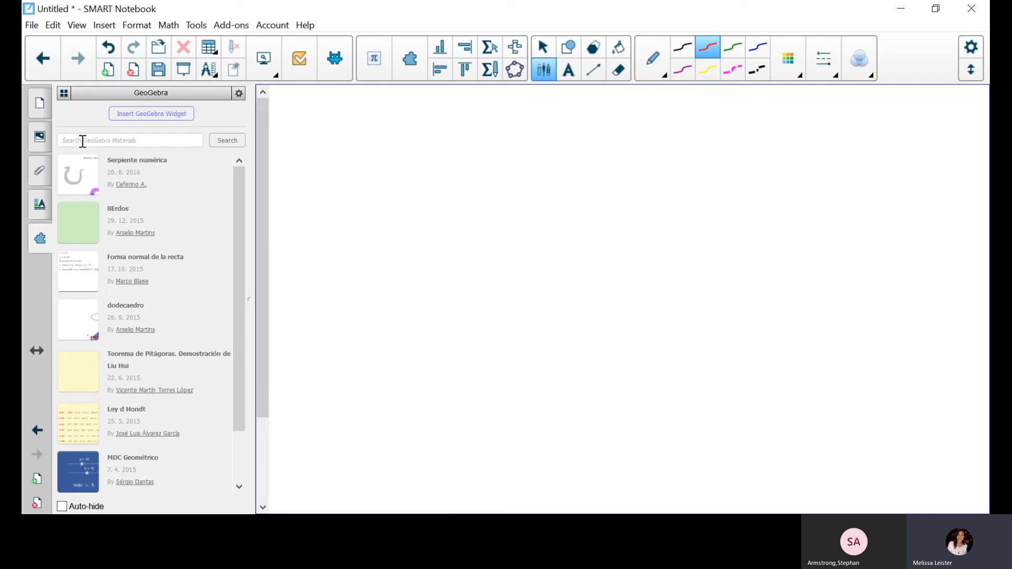
pyautogui.click(130, 114)
pyautogui.click(40, 105)
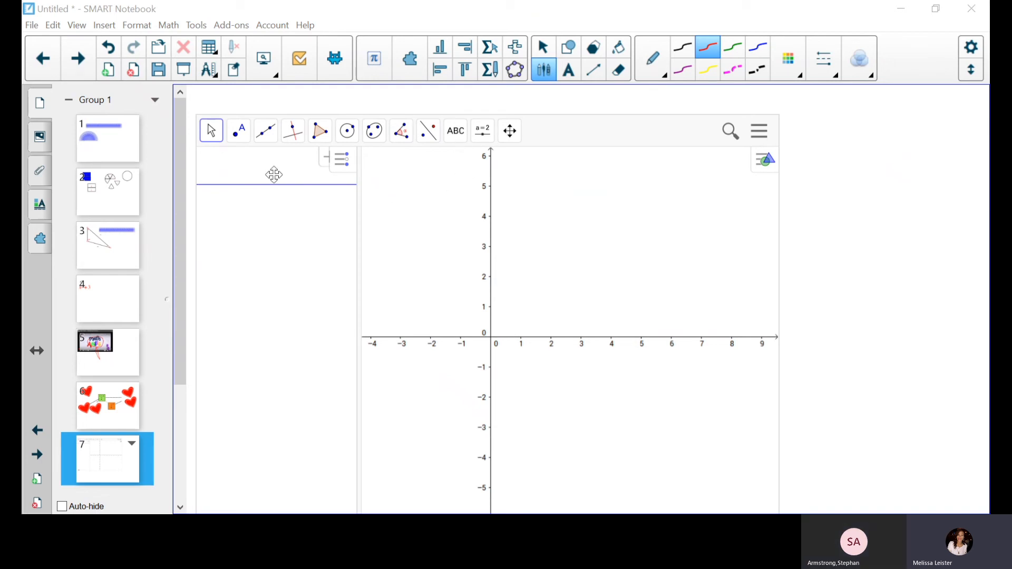
pyautogui.click(230, 168)
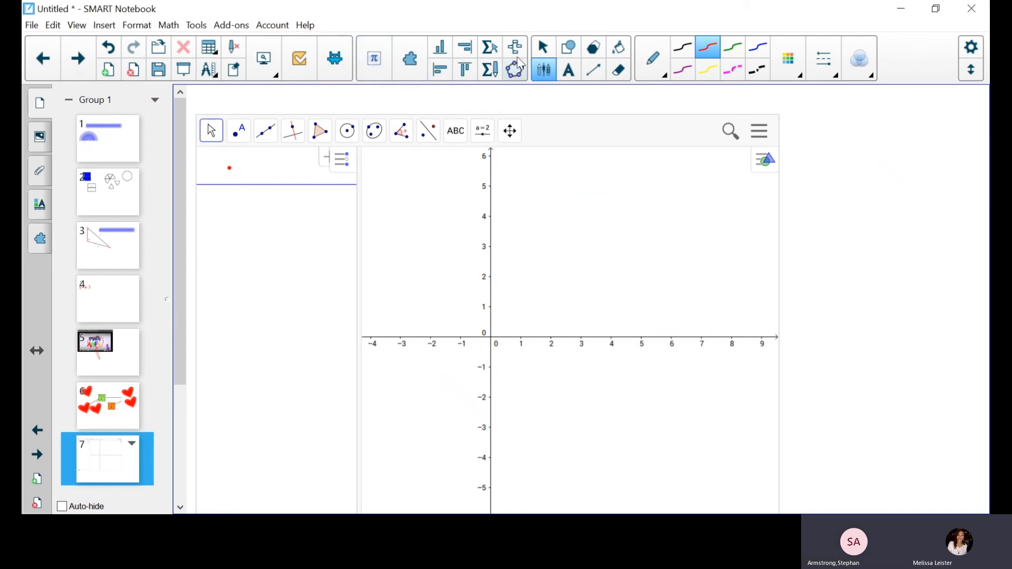
pyautogui.click(230, 168)
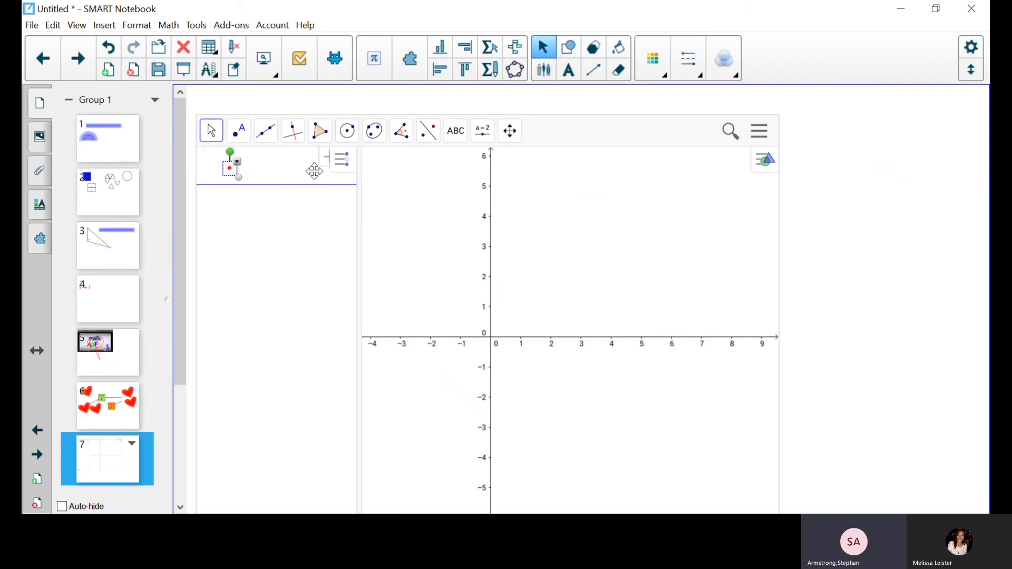
pyautogui.press('Delete')
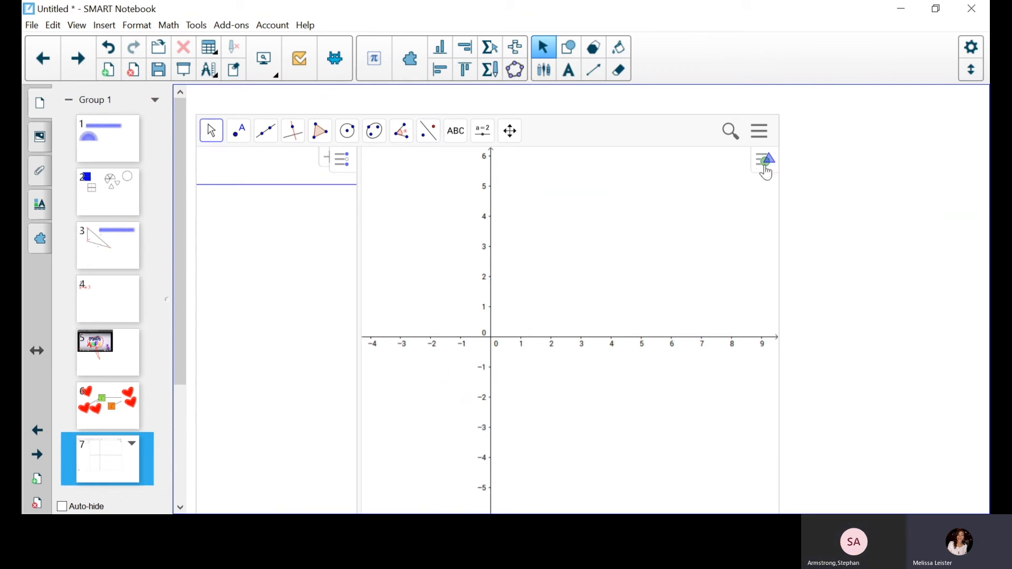
# - Turn on the square grid in the GeoGebra graph and collapse its style options
pyautogui.click(764, 168)
pyautogui.click(663, 165)
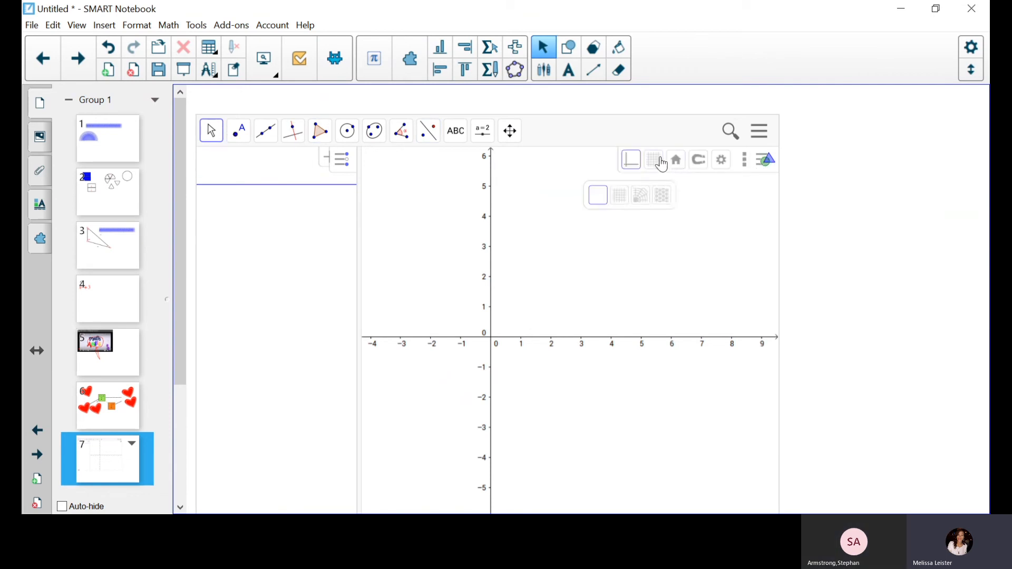
pyautogui.click(628, 198)
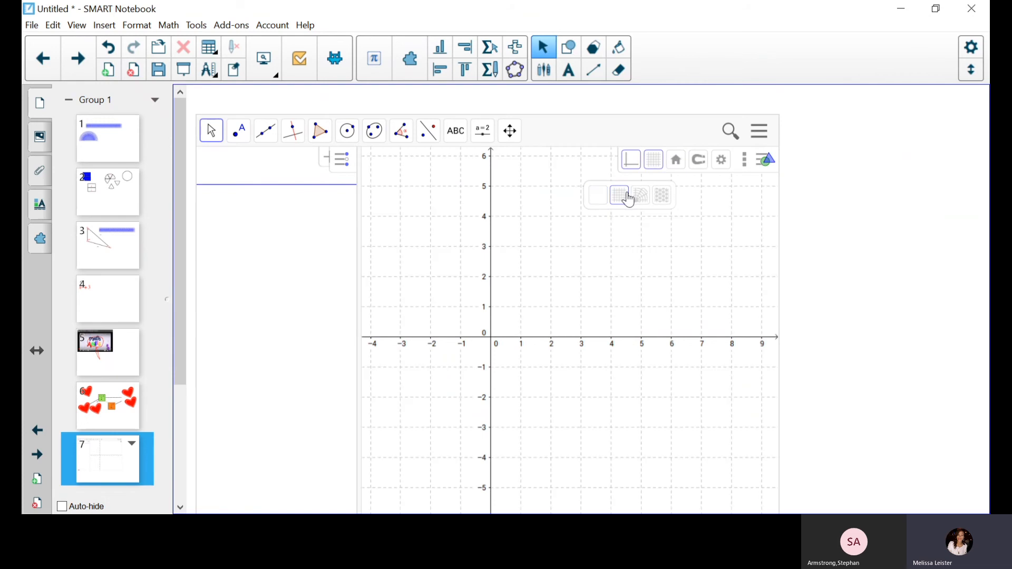
pyautogui.click(768, 167)
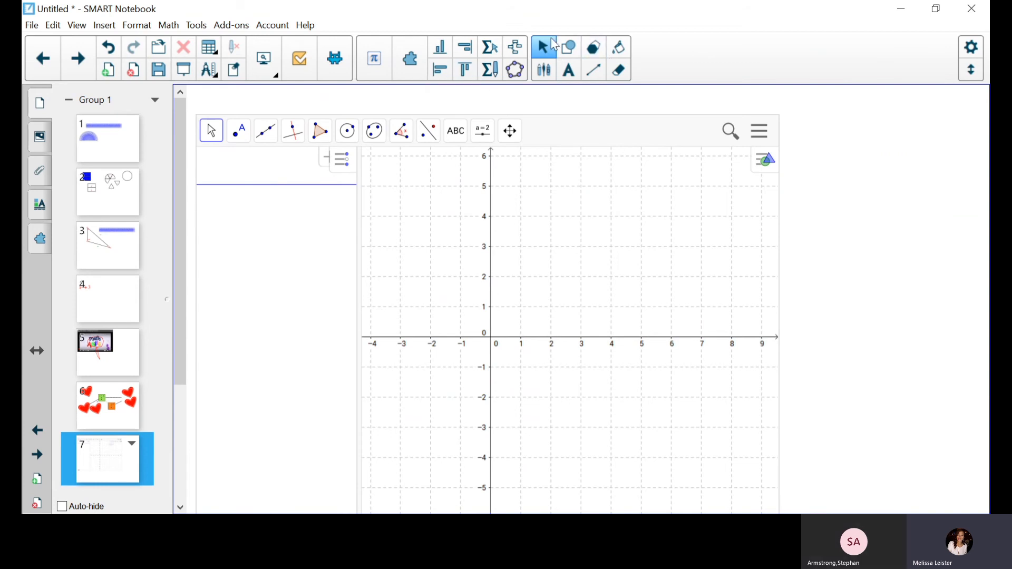
# - Handwrite "y = x" in red pen beside the GeoGebra widget and move it into the widget's algebra input to graph it
pyautogui.click(545, 78)
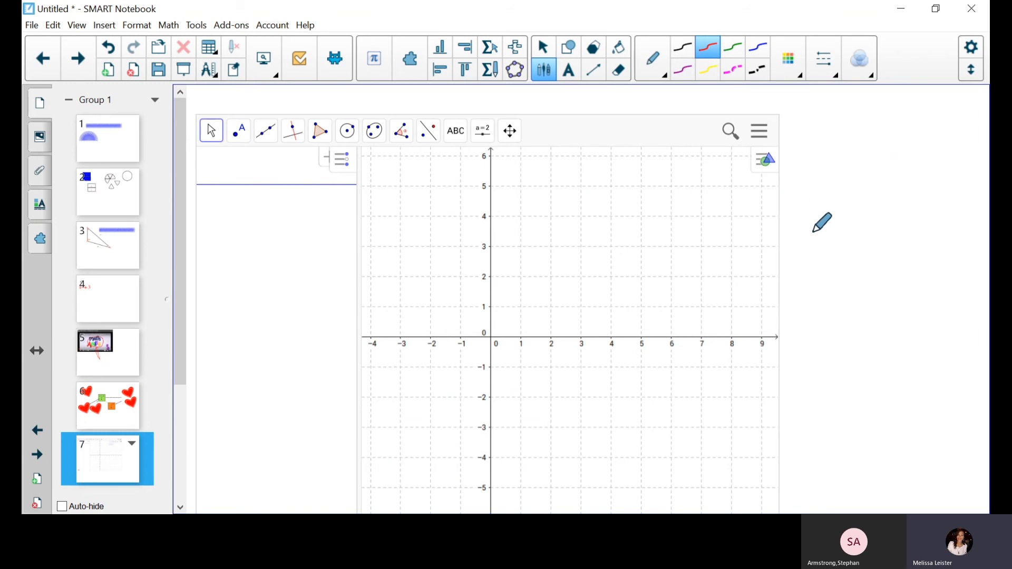
pyautogui.moveTo(814, 247)
pyautogui.mouseDown()
pyautogui.moveTo(827, 231)
pyautogui.moveTo(833, 268)
pyautogui.moveTo(799, 278)
pyautogui.mouseUp()
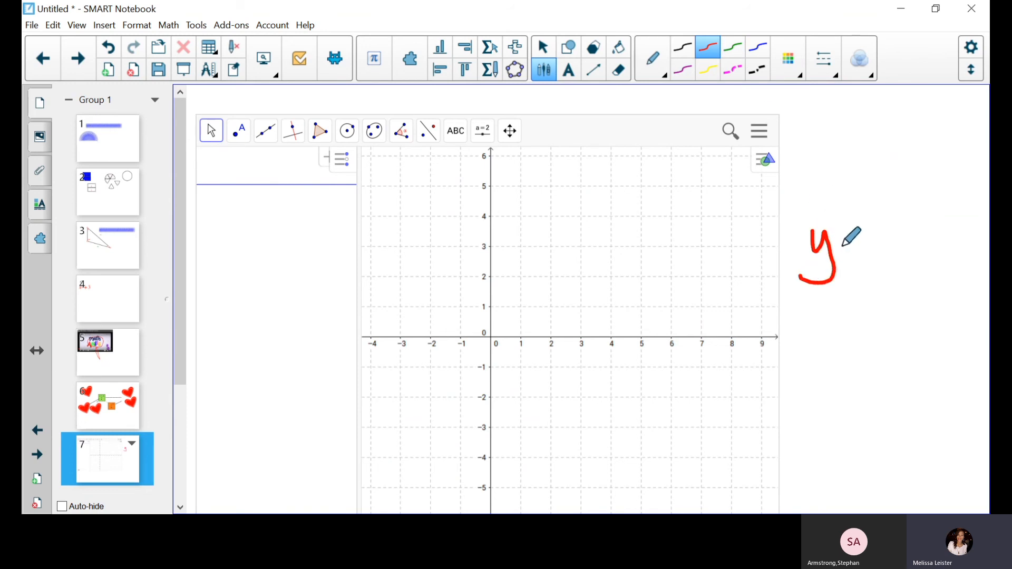
pyautogui.moveTo(838, 234); pyautogui.dragTo(885, 245)
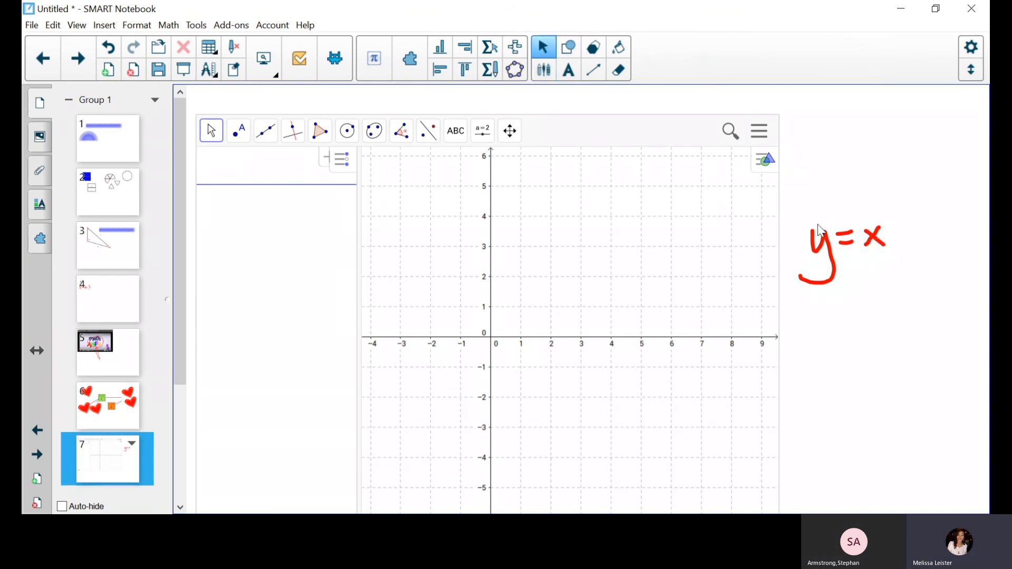
pyautogui.moveTo(797, 207); pyautogui.dragTo(894, 290)
pyautogui.moveTo(802, 248)
pyautogui.mouseDown()
pyautogui.moveTo(117, 217)
pyautogui.moveTo(290, 204)
pyautogui.moveTo(280, 199)
pyautogui.mouseUp()
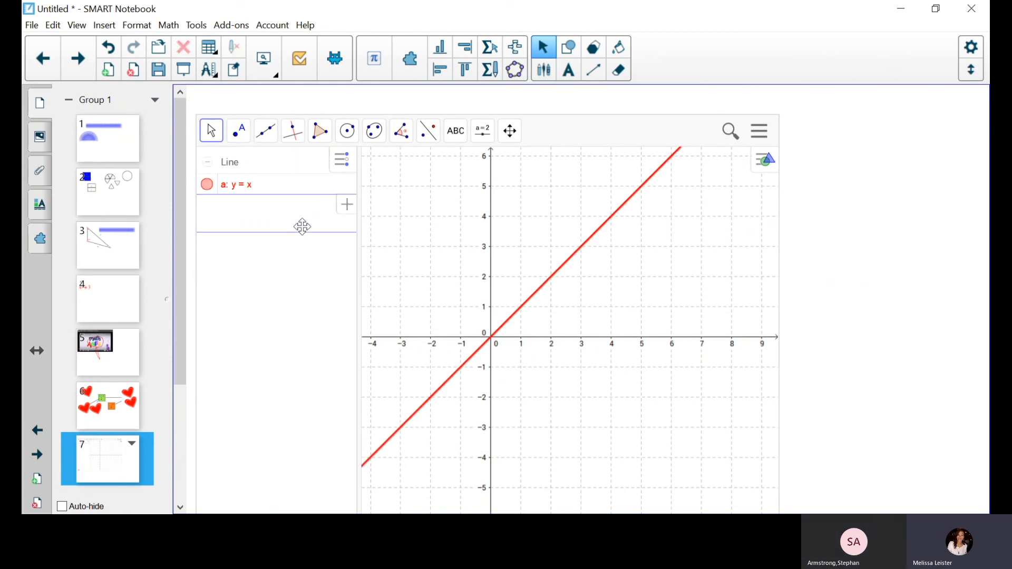
# - Enter the equation y = x + 5 in the GeoGebra algebra input to graph a second line
pyautogui.click(269, 213)
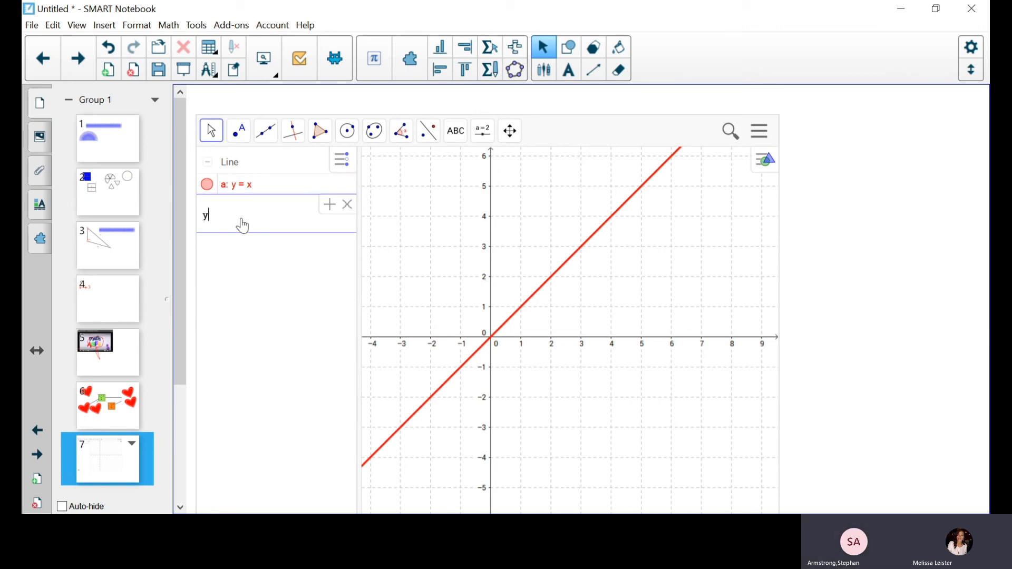
pyautogui.write('y = x +')
pyautogui.press('Return')
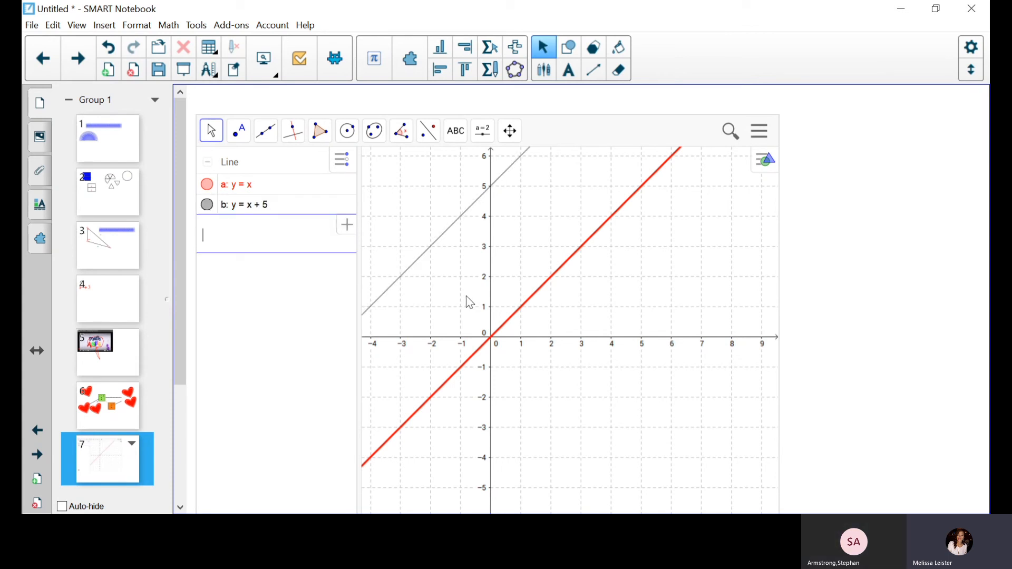
# - Circle the point where the y = x + 5 line crosses the y-axis in green pen
pyautogui.click(553, 72)
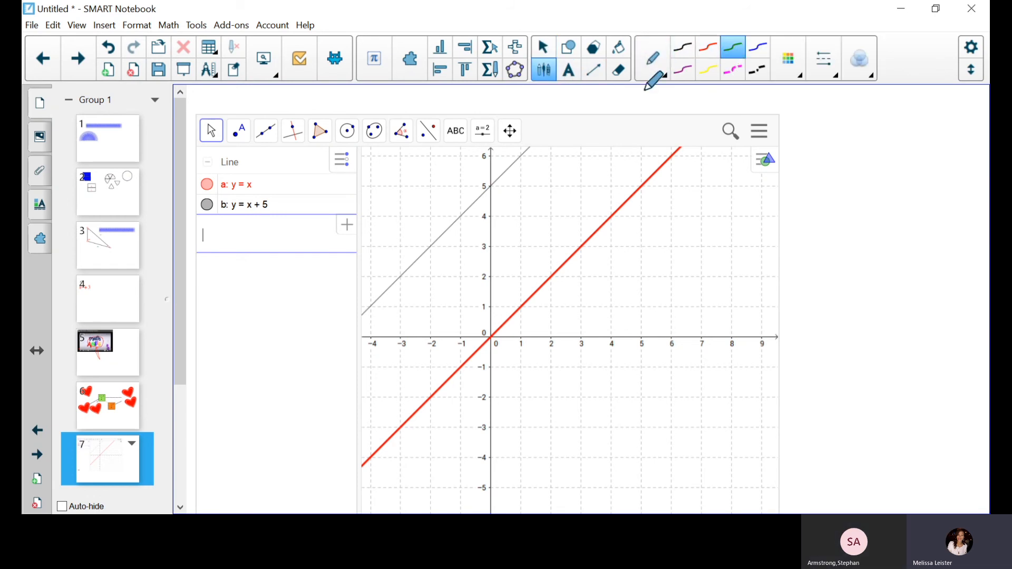
pyautogui.click(654, 59)
pyautogui.click(647, 104)
pyautogui.moveTo(498, 182)
pyautogui.mouseDown()
pyautogui.moveTo(479, 178)
pyautogui.moveTo(480, 199)
pyautogui.moveTo(494, 179)
pyautogui.mouseUp()
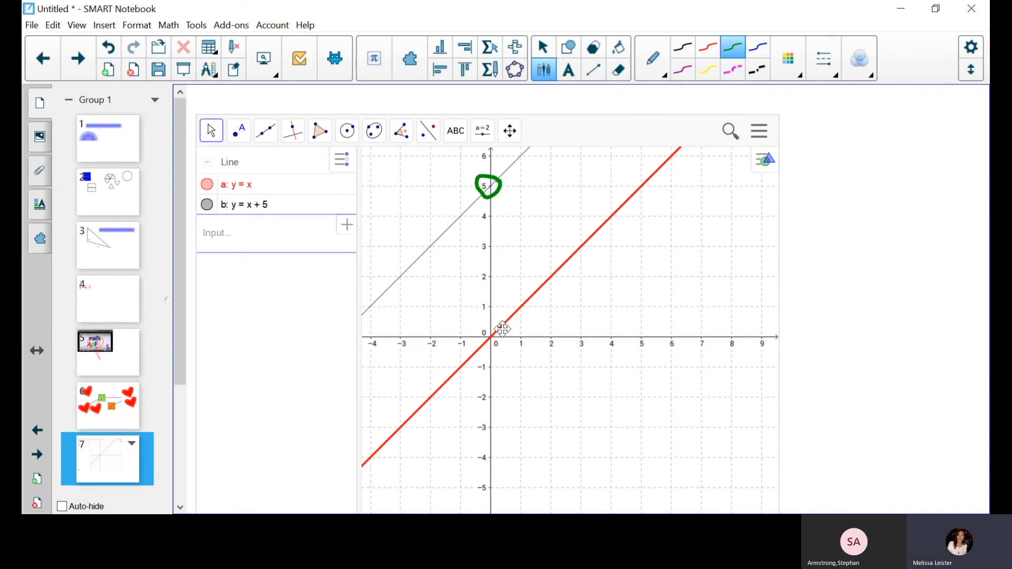
# - Circle the origin in green pen, and shift the red line down to about y = x - 3.42
pyautogui.moveTo(486, 328)
pyautogui.mouseDown()
pyautogui.moveTo(489, 349)
pyautogui.moveTo(501, 324)
pyautogui.mouseUp()
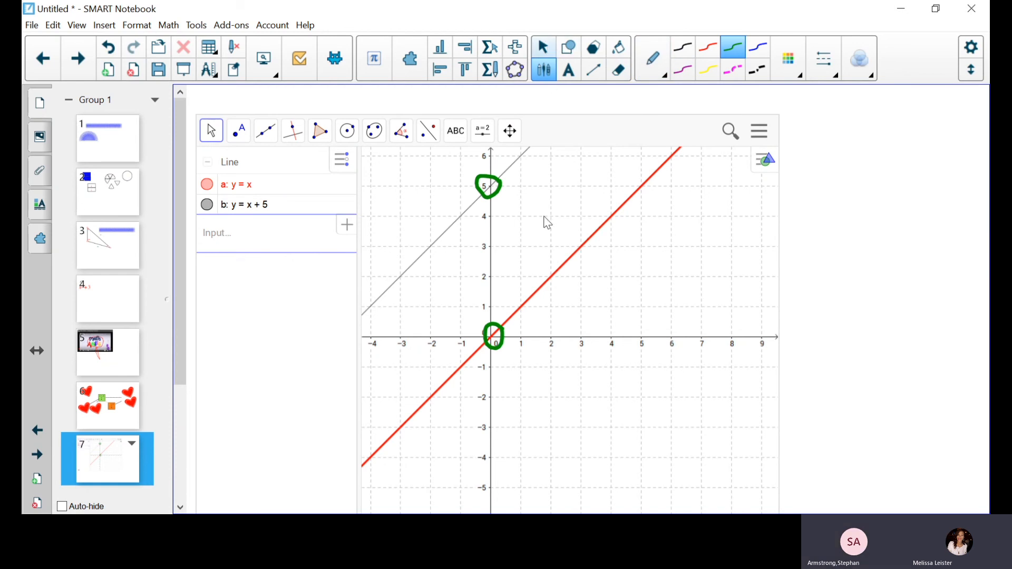
pyautogui.click(542, 47)
pyautogui.moveTo(579, 250); pyautogui.dragTo(627, 316)
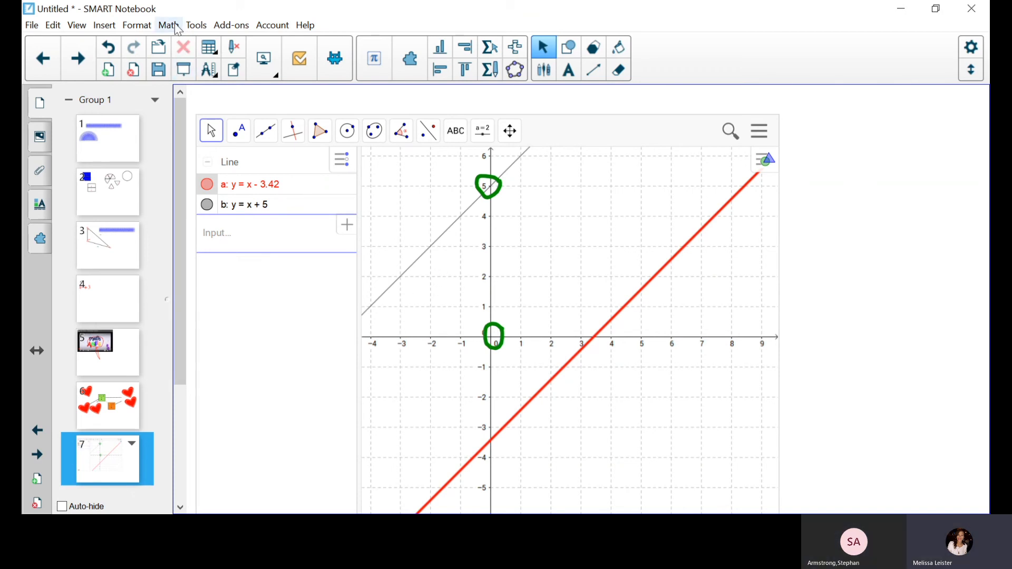
# - Add a blank page after the GeoGebra page
pyautogui.click(112, 81)
pyautogui.click(179, 29)
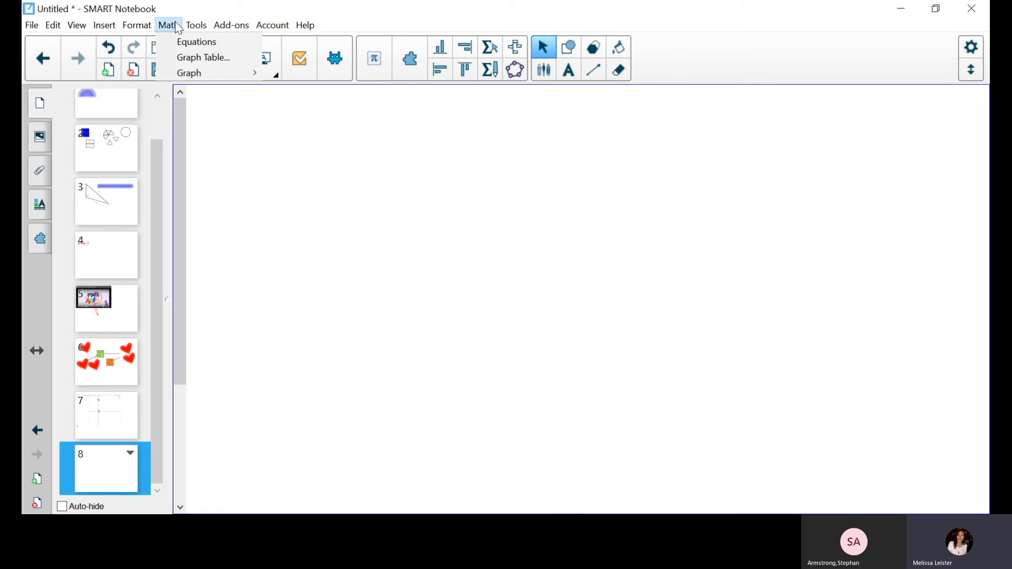
pyautogui.click(184, 46)
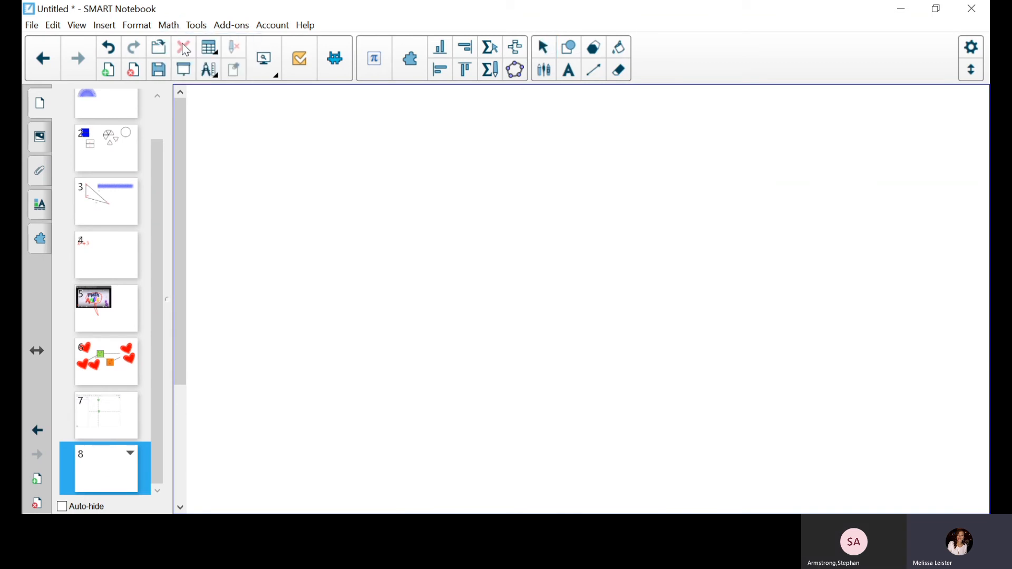
pyautogui.click(167, 27)
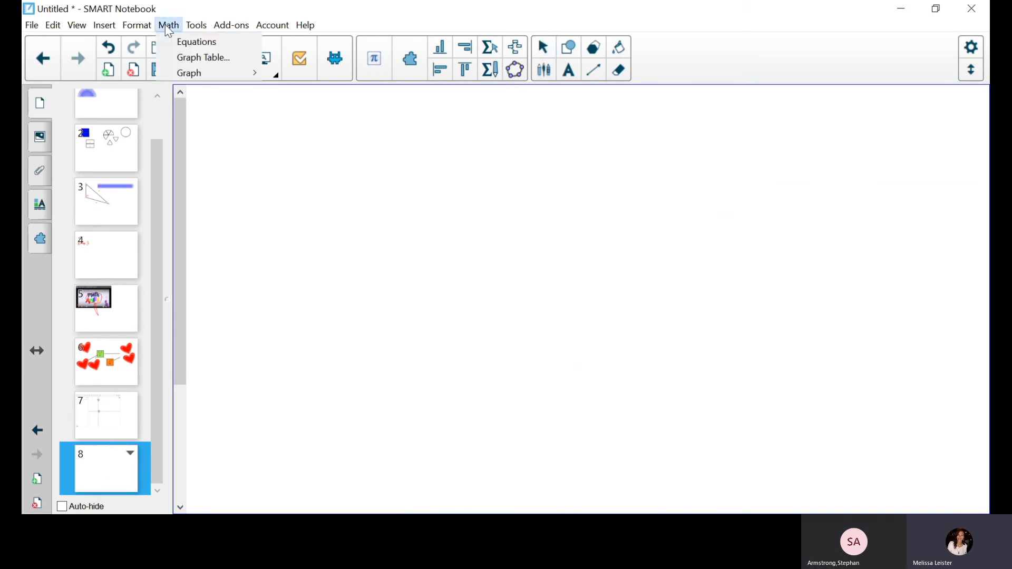
pyautogui.click(184, 57)
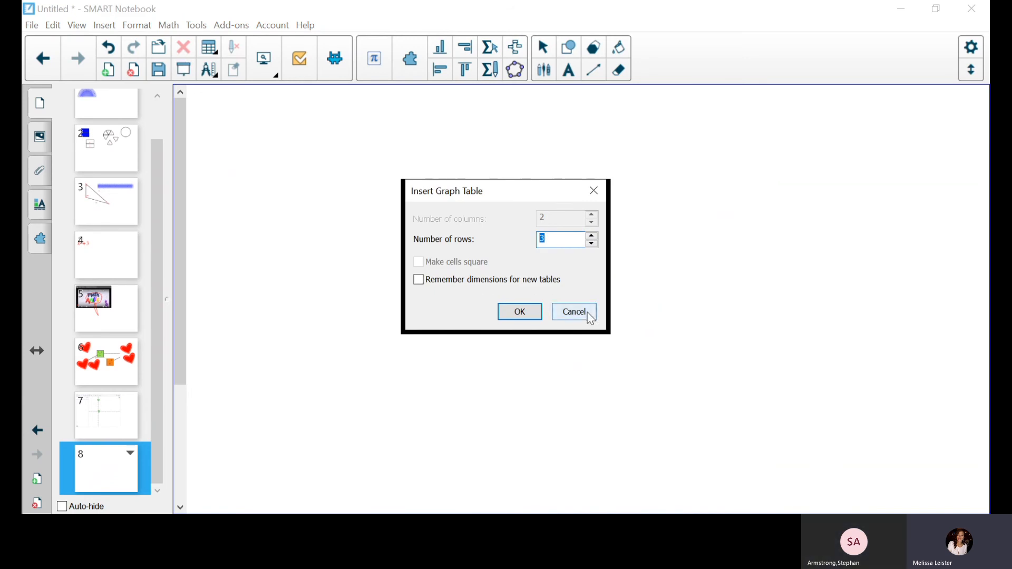
pyautogui.click(591, 318)
# - Insert a table with six columns and six rows on the blank page
pyautogui.click(210, 49)
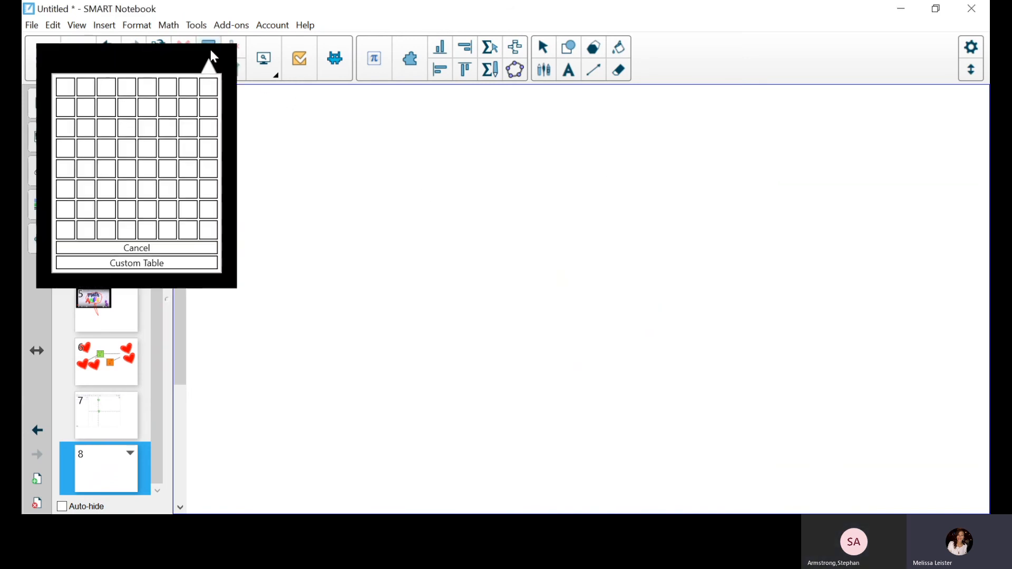
pyautogui.click(171, 194)
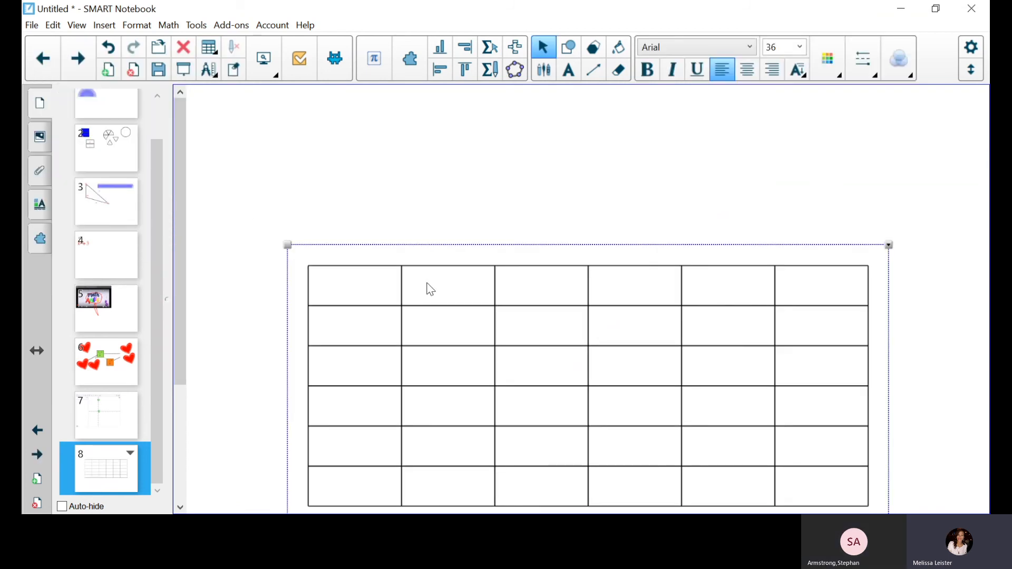
# - Add a new page after the table page and insert a number line graph on it
pyautogui.click(176, 25)
pyautogui.moveTo(220, 79)
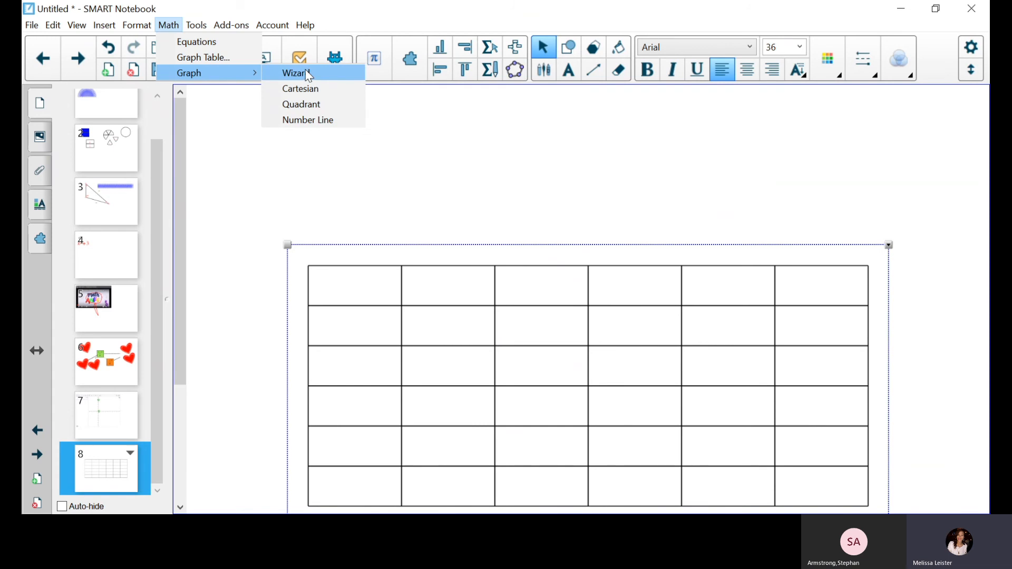
pyautogui.click(108, 71)
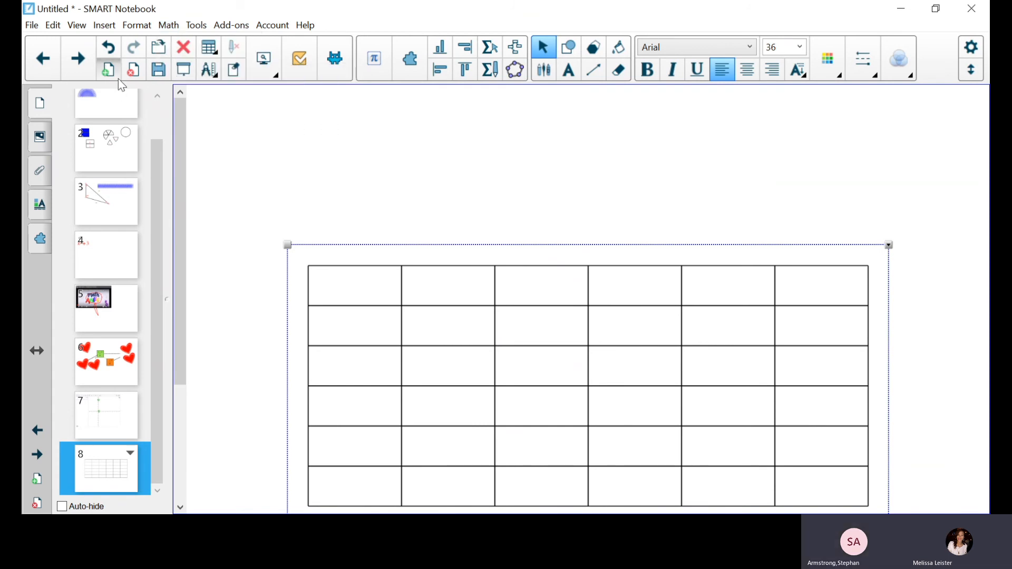
pyautogui.click(108, 70)
pyautogui.click(158, 28)
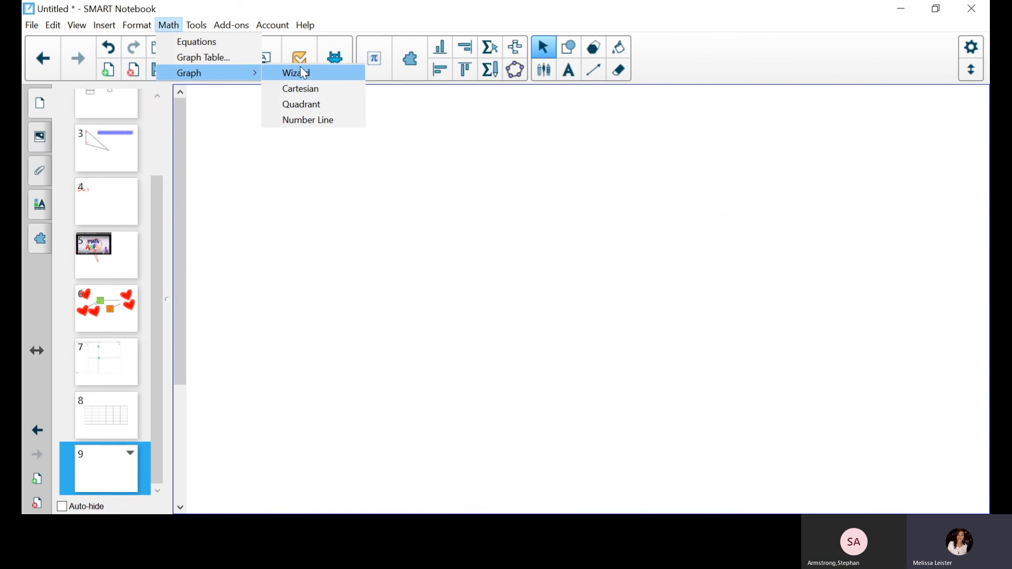
pyautogui.click(313, 121)
# - Add a new page after the number line page and insert a Quadrant graph on it
pyautogui.click(166, 27)
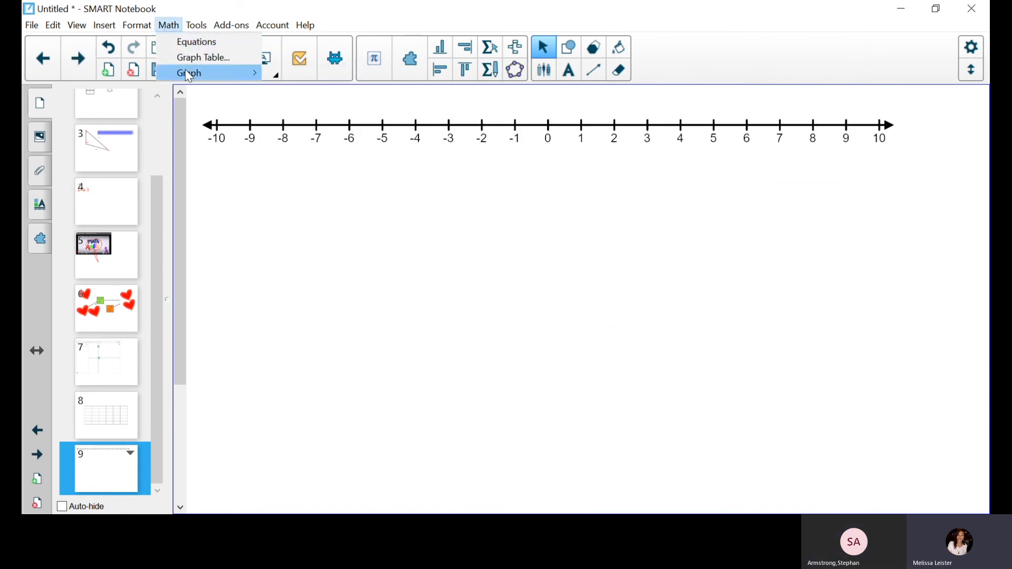
pyautogui.click(108, 71)
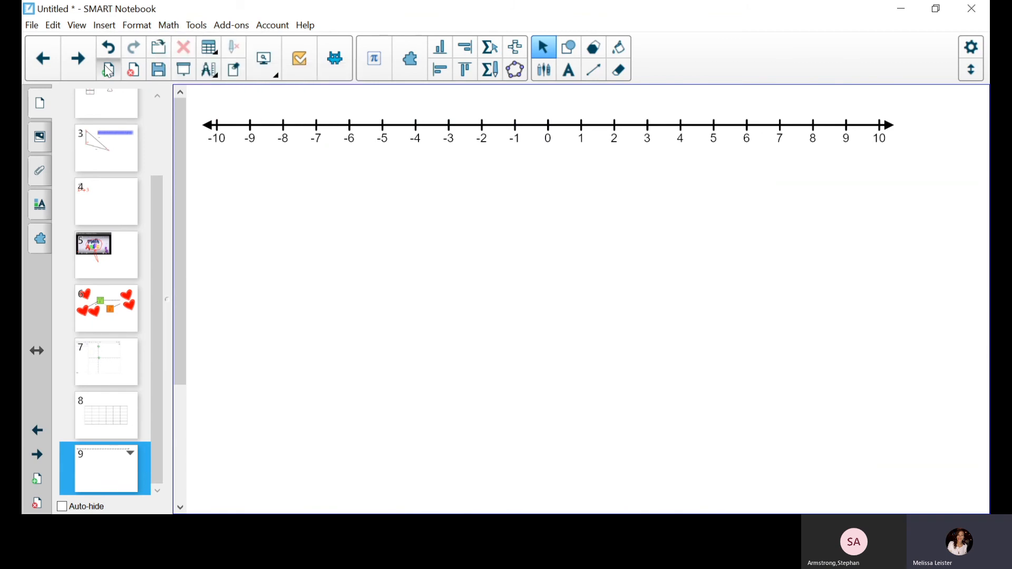
pyautogui.click(108, 71)
pyautogui.click(169, 25)
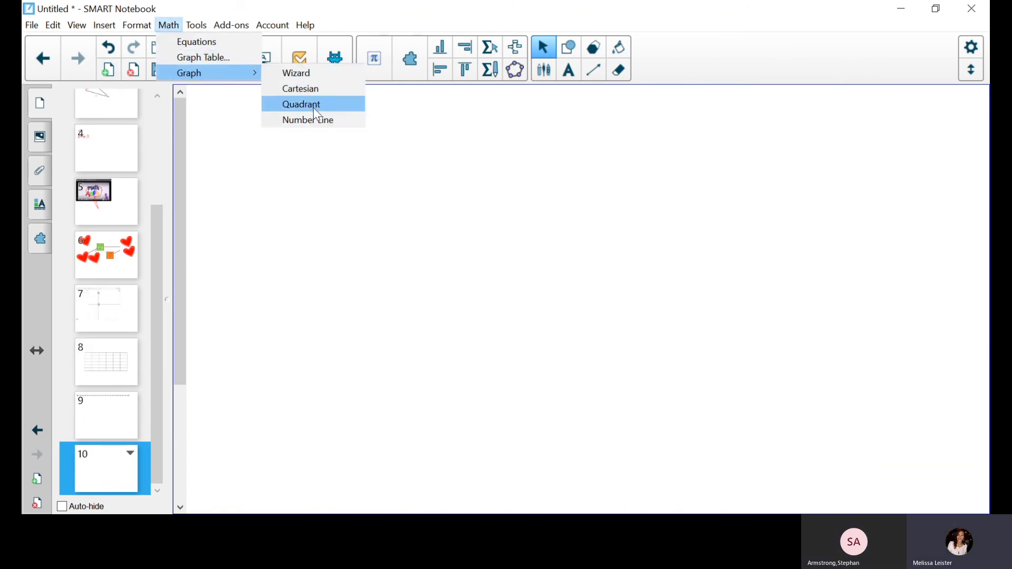
pyautogui.click(314, 108)
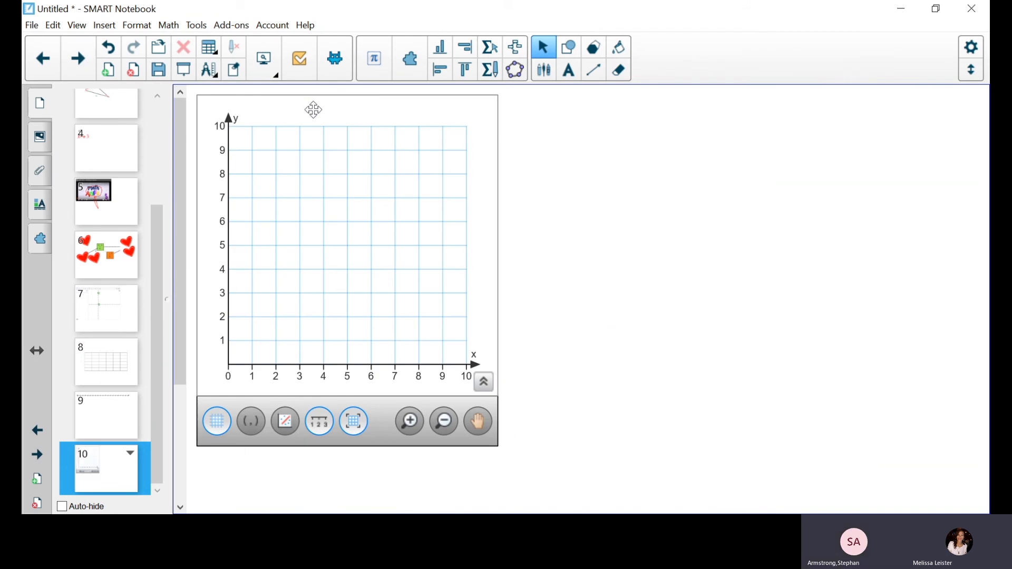
# - Add a new page after the Quadrant graph page and insert a Cartesian graph on it
pyautogui.click(120, 77)
pyautogui.click(169, 25)
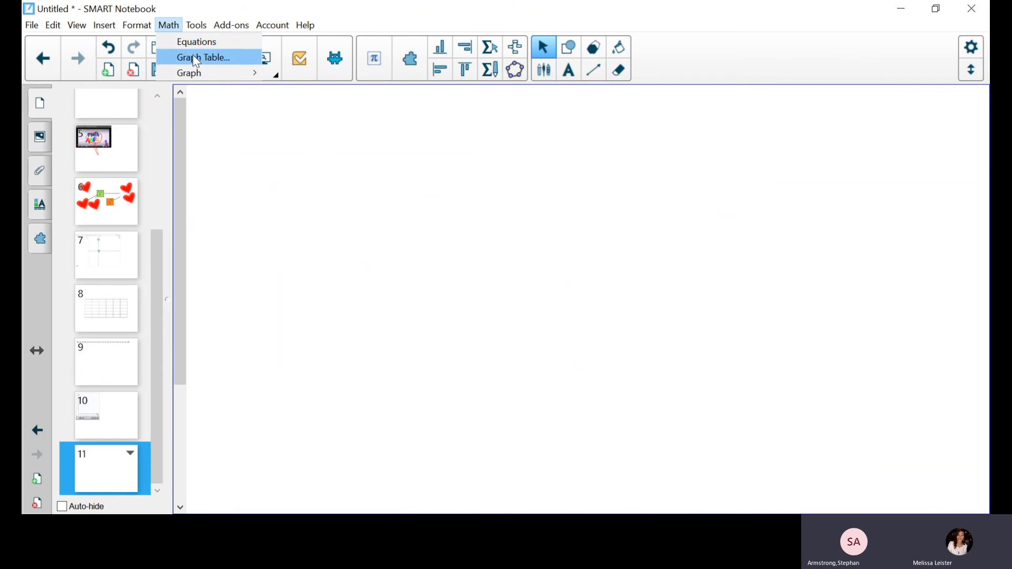
pyautogui.moveTo(201, 71)
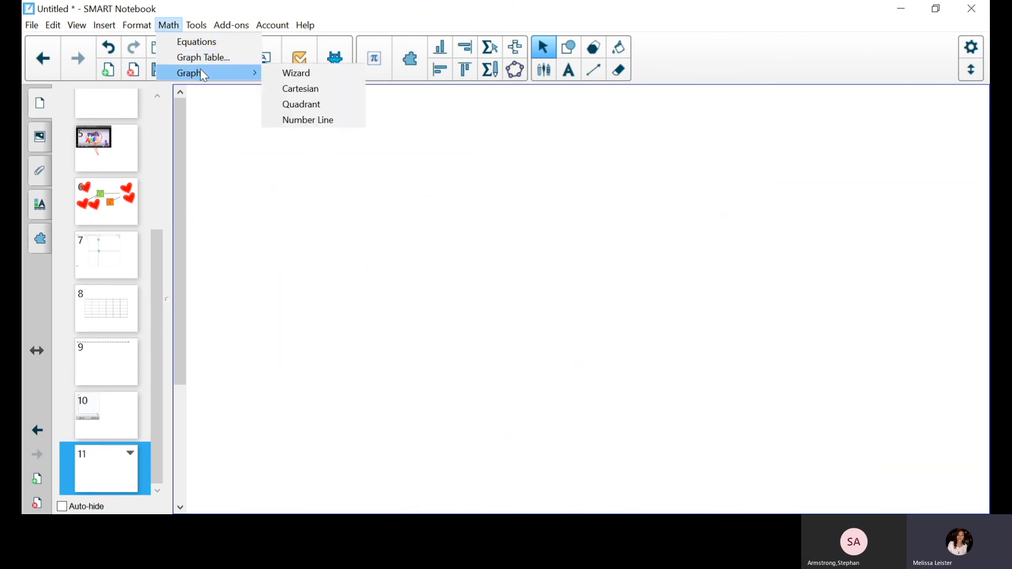
pyautogui.click(304, 89)
# - Add a blank page after the Cartesian graph page
pyautogui.click(168, 25)
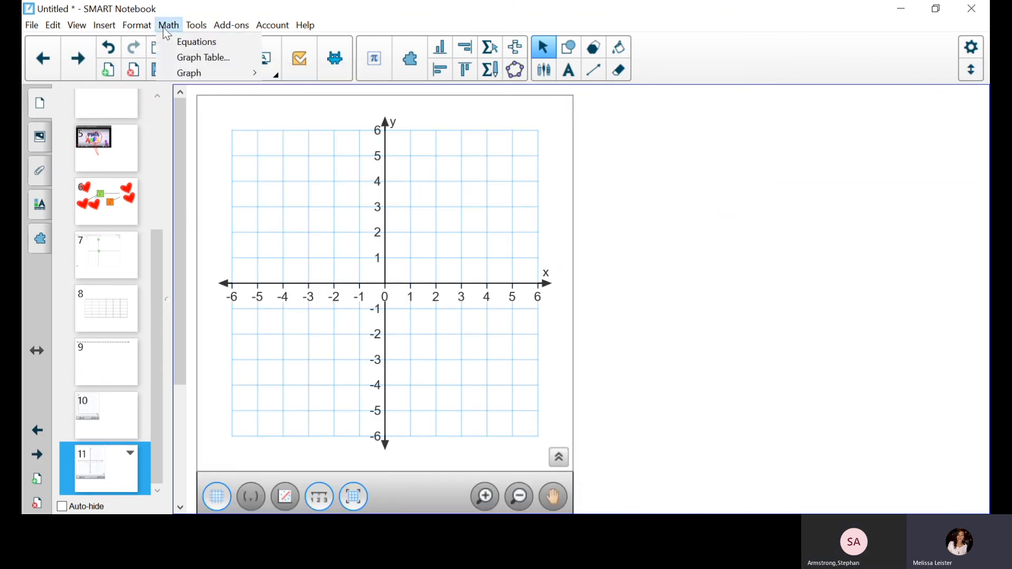
pyautogui.click(108, 70)
pyautogui.click(108, 69)
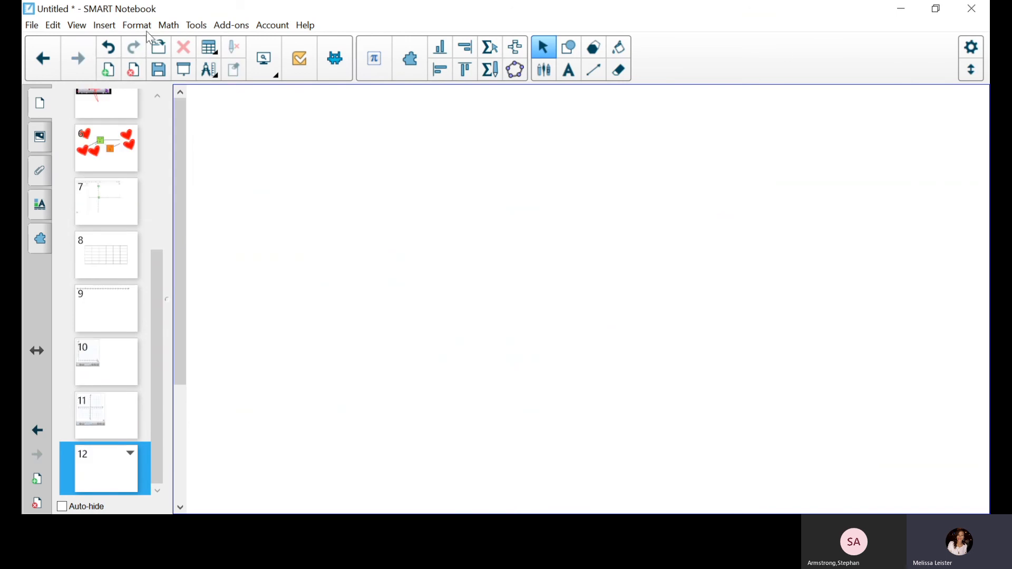
# - Review the number line's start, end and step settings in the graph wizard, and close it without inserting a graph
pyautogui.click(173, 27)
pyautogui.moveTo(202, 70)
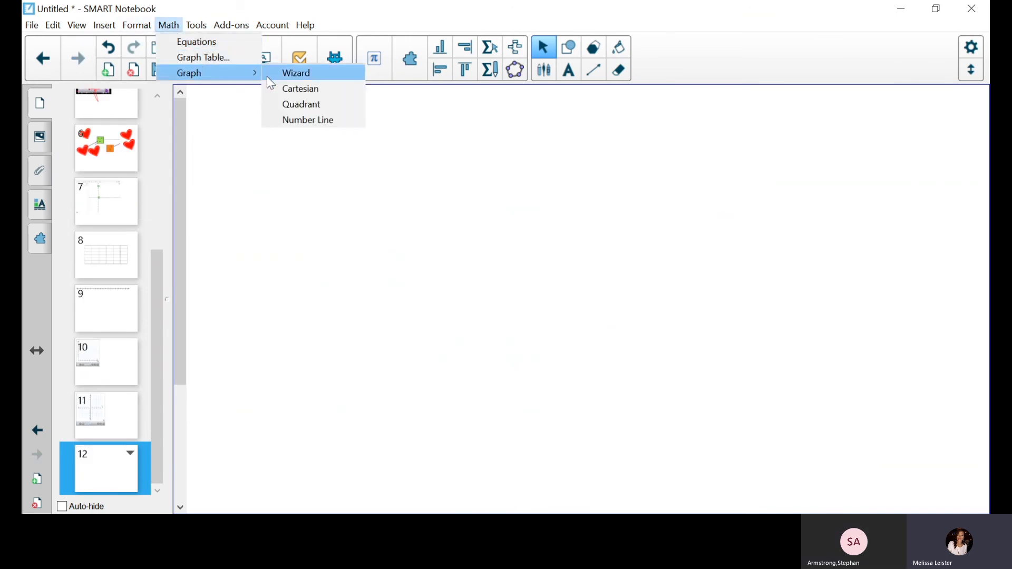
pyautogui.click(270, 77)
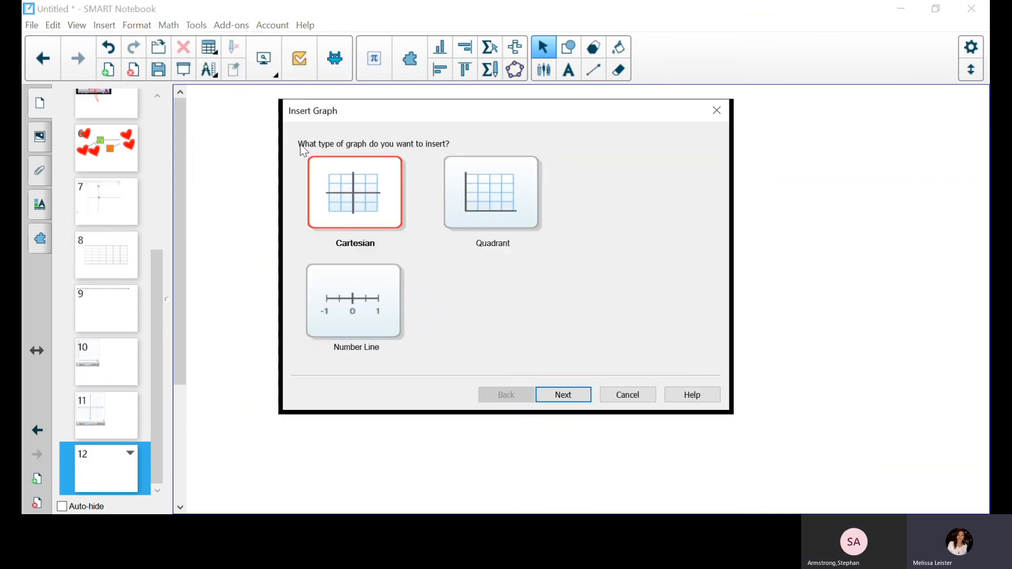
pyautogui.click(490, 188)
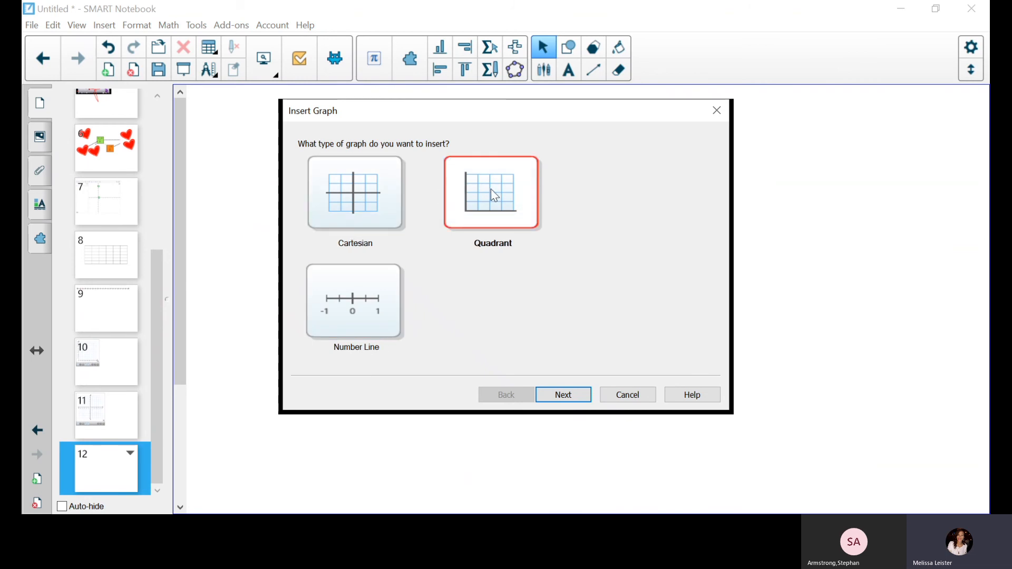
pyautogui.click(346, 348)
pyautogui.click(565, 396)
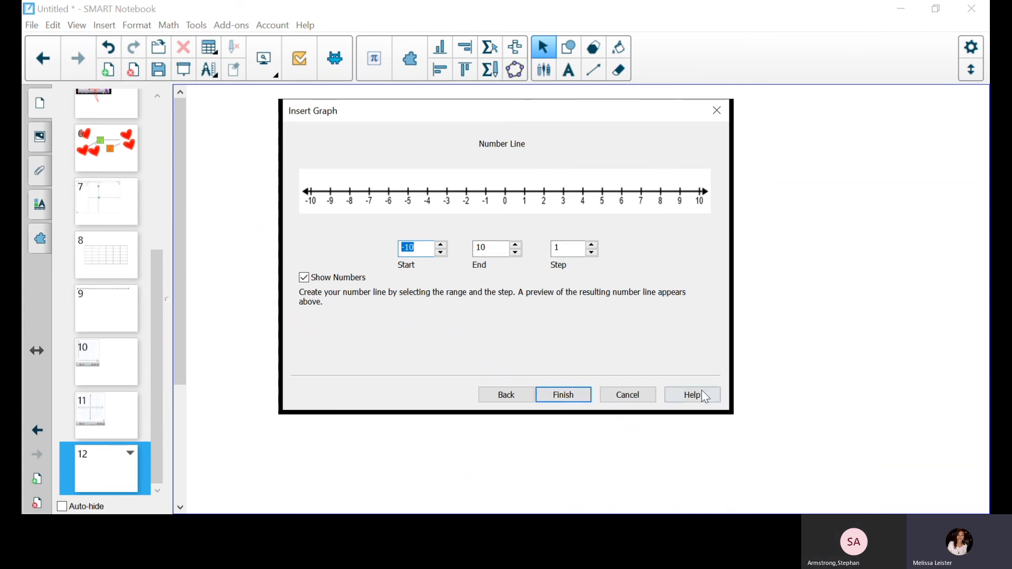
pyautogui.click(717, 111)
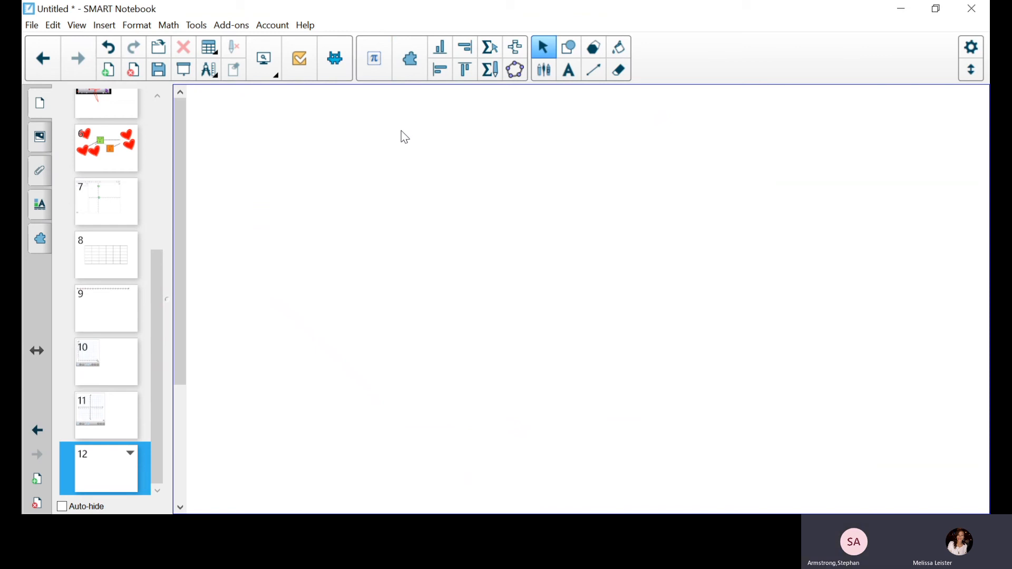
# - Search the gallery for "graph" and place the Axis - XY picture on the blank page
pyautogui.click(42, 142)
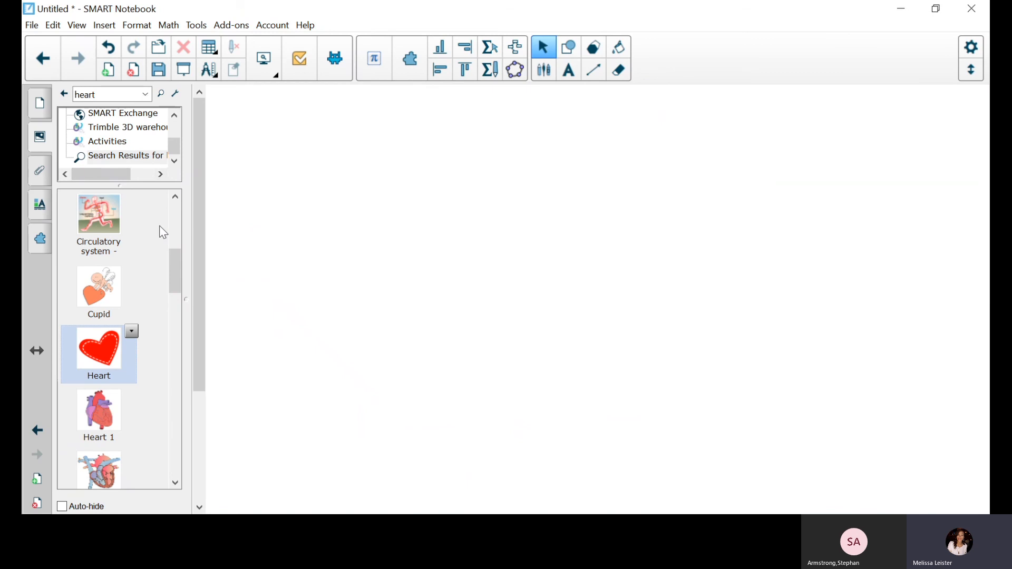
pyautogui.scroll(4, 154, 233)
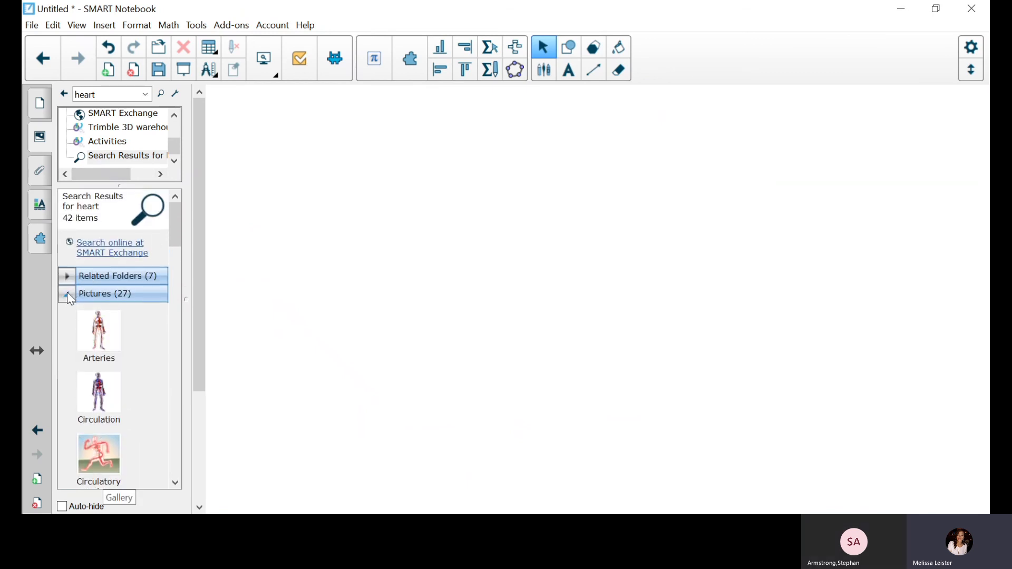
pyautogui.click(68, 293)
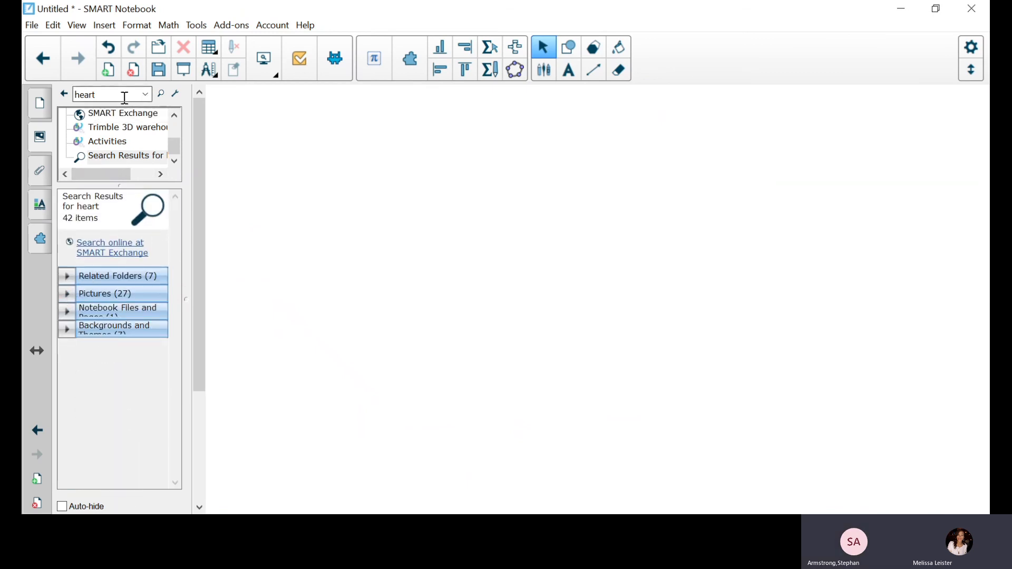
pyautogui.moveTo(124, 98); pyautogui.dragTo(57, 90)
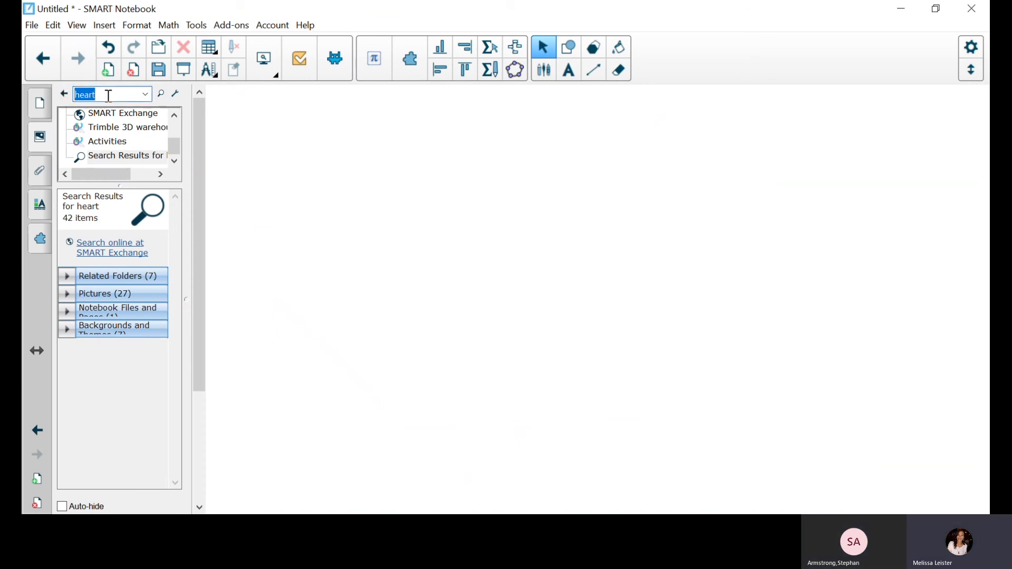
pyautogui.write('graph')
pyautogui.click(161, 93)
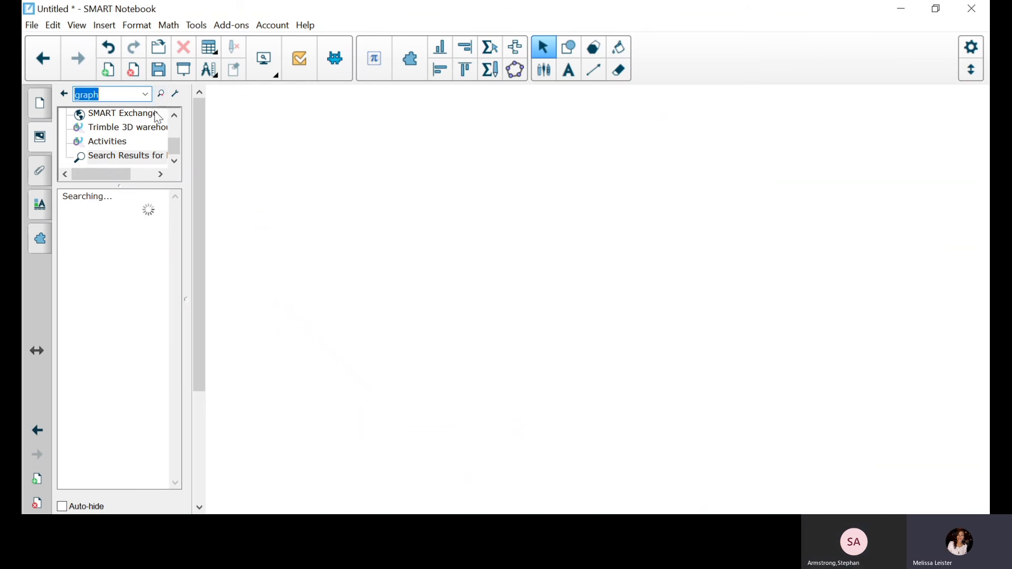
pyautogui.click(112, 298)
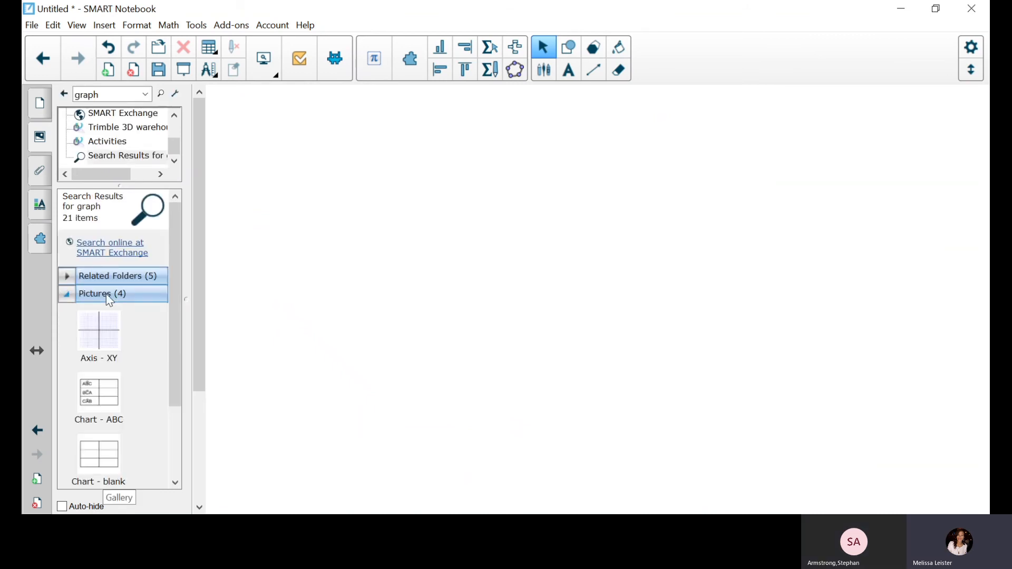
pyautogui.moveTo(132, 356); pyautogui.dragTo(478, 280)
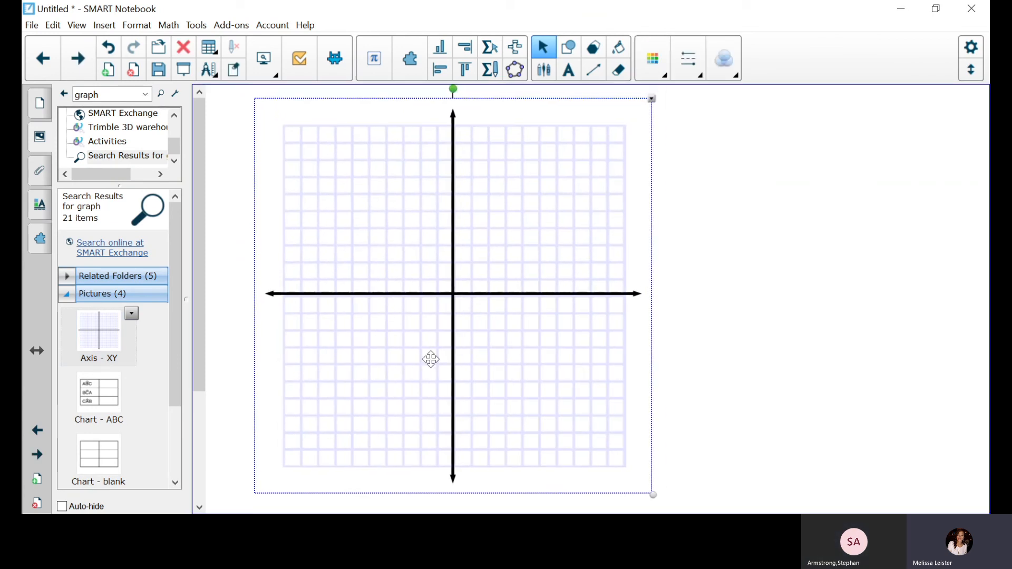
# - Add a new page, search the gallery for "dice", and expand the picture results
pyautogui.moveTo(102, 94); pyautogui.dragTo(46, 93)
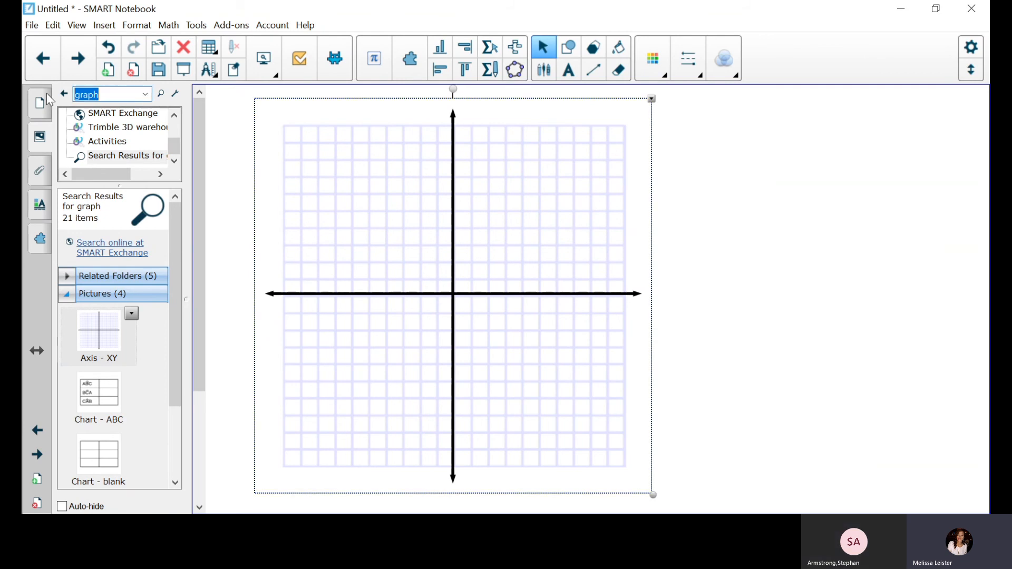
pyautogui.click(106, 71)
pyautogui.write('dice')
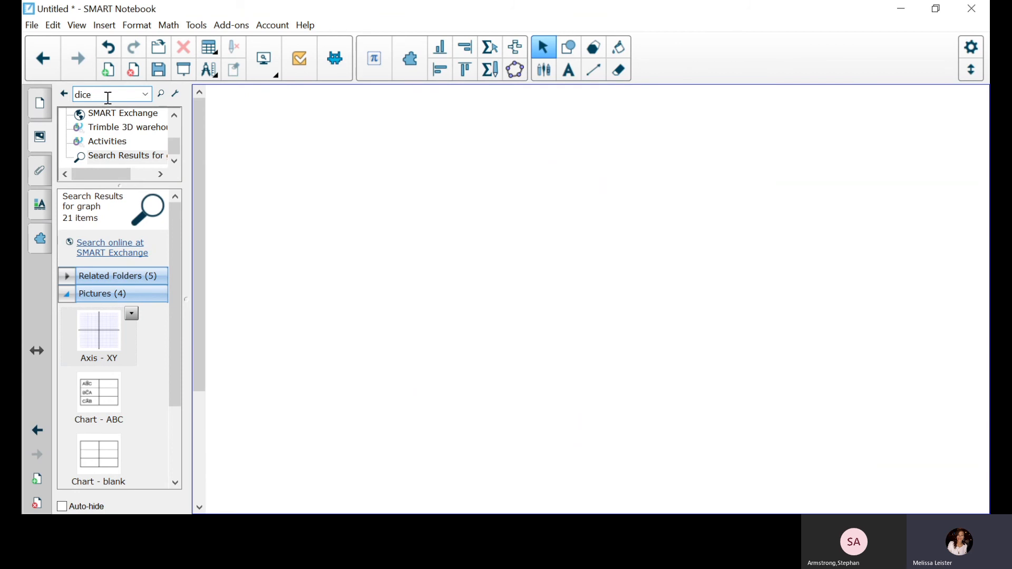
pyautogui.click(160, 95)
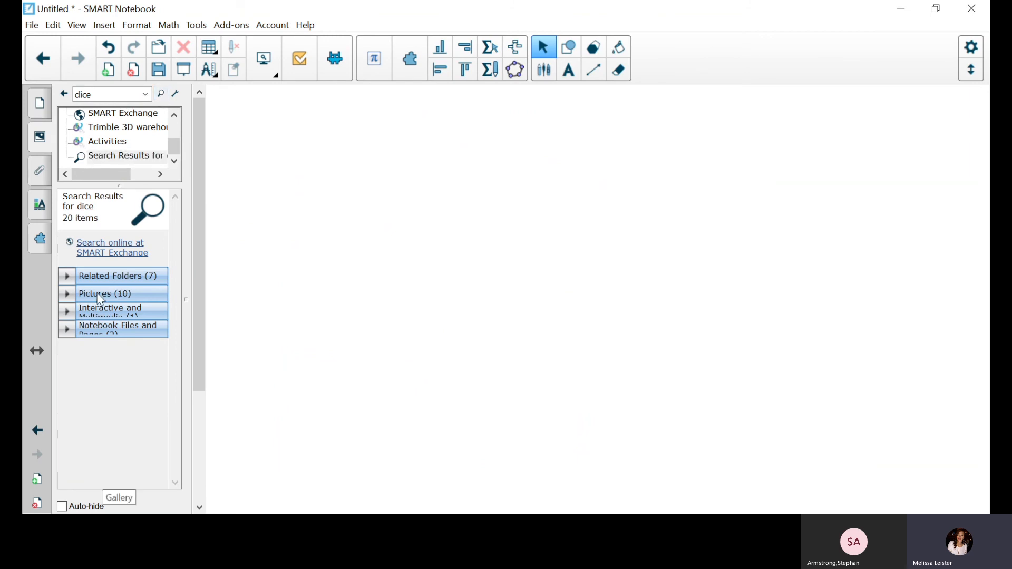
pyautogui.click(67, 295)
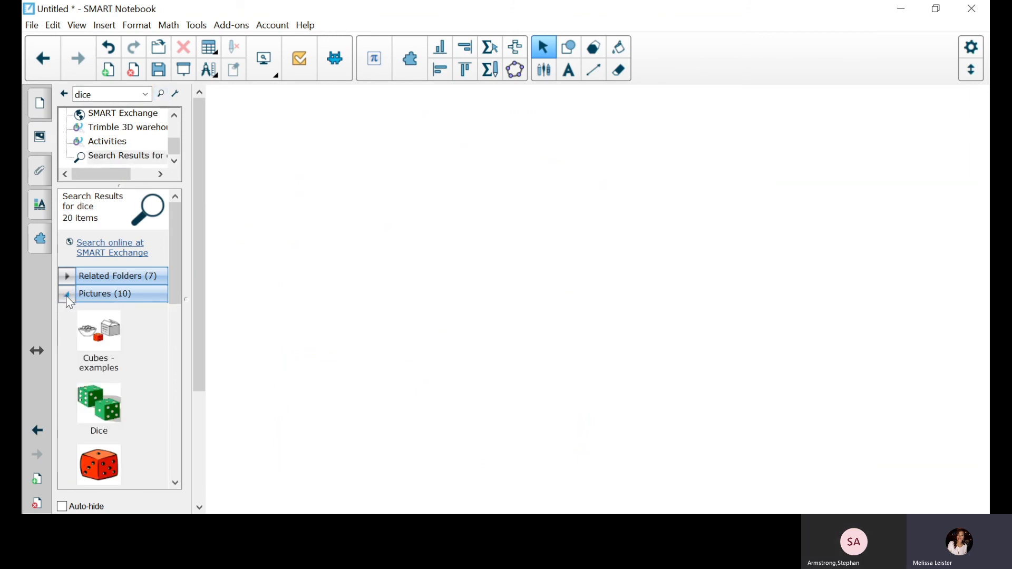
# - Place the interactive Dice from the gallery's Interactive and Multimedia results on the blank page
pyautogui.click(68, 296)
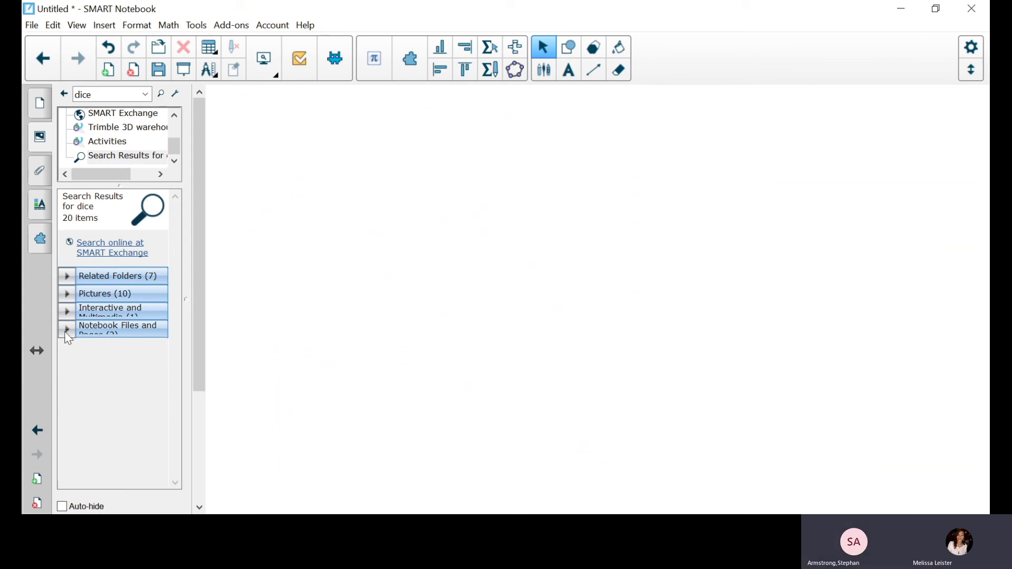
pyautogui.click(67, 312)
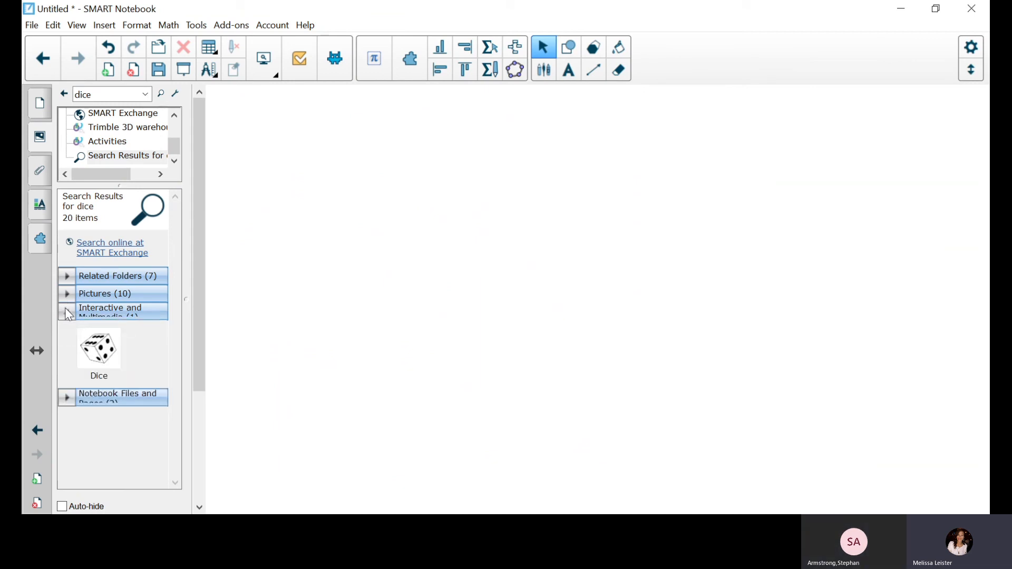
pyautogui.moveTo(88, 357); pyautogui.dragTo(422, 257)
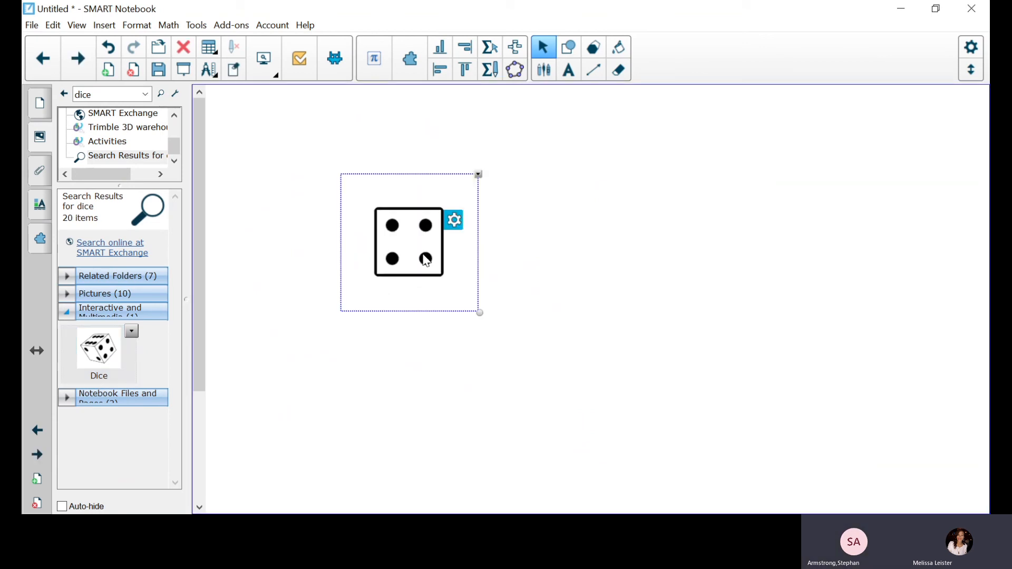
# - Try adding a second die in the dice settings, and reduce the count to one again
pyautogui.click(454, 221)
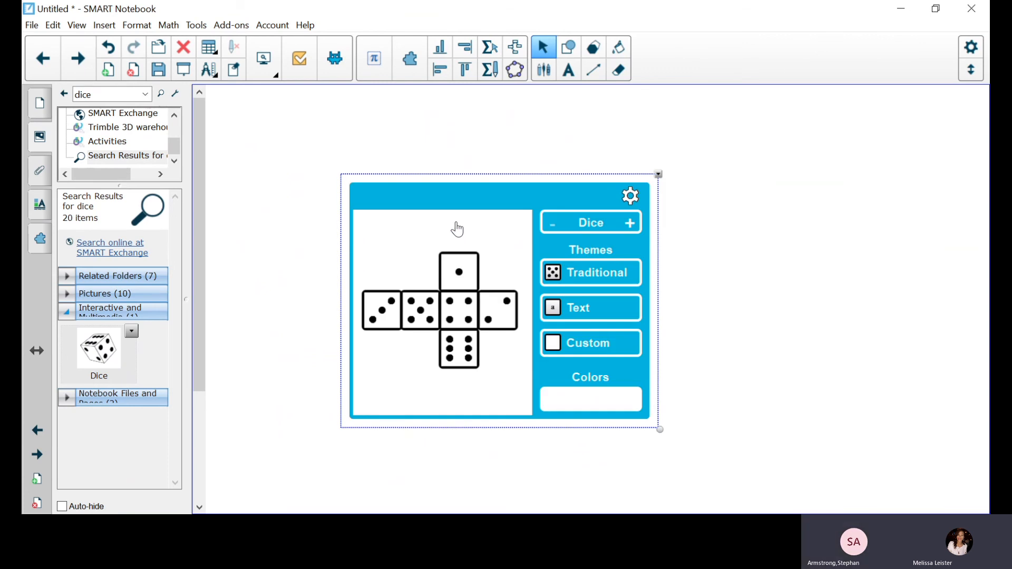
pyautogui.click(630, 224)
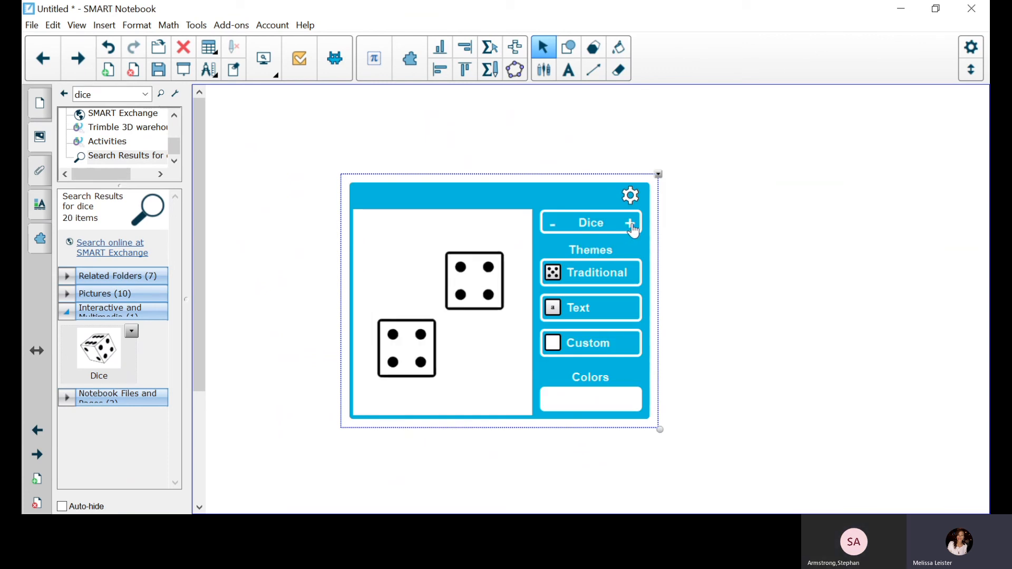
pyautogui.click(553, 232)
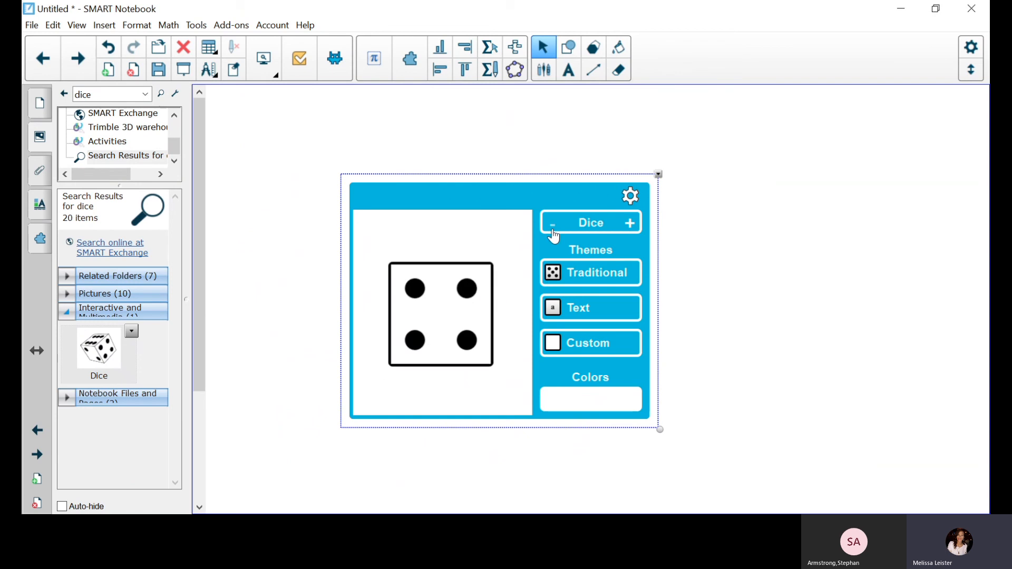
# - Preview the die's Traditional, Text and Custom themes and its color choices, and close the dice settings
pyautogui.click(586, 283)
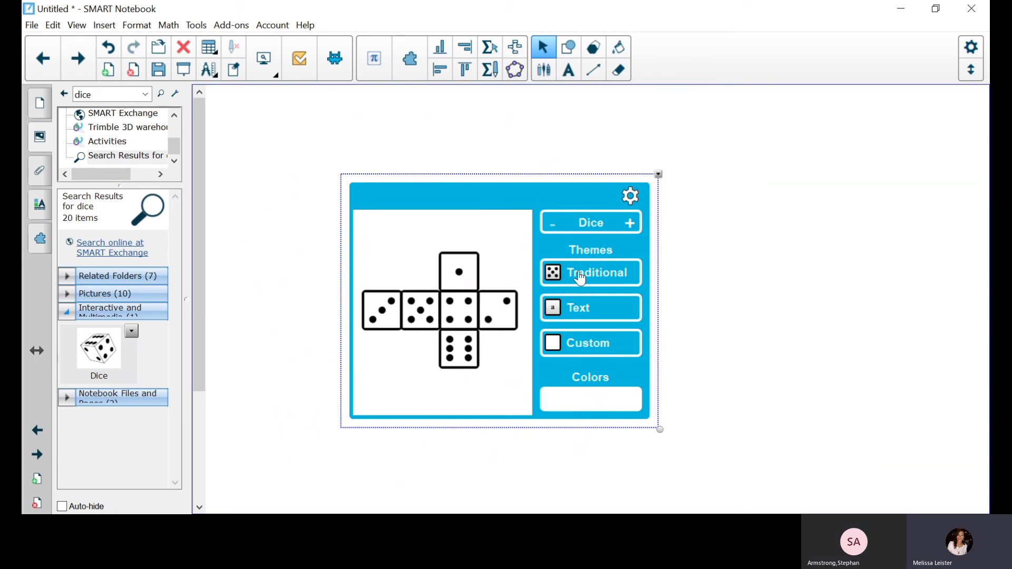
pyautogui.click(578, 310)
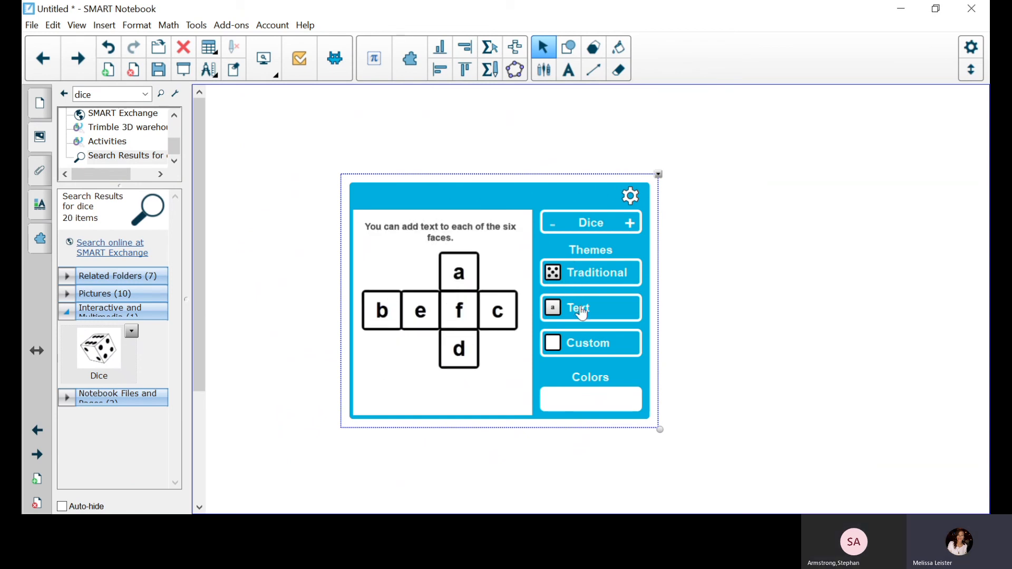
pyautogui.click(577, 281)
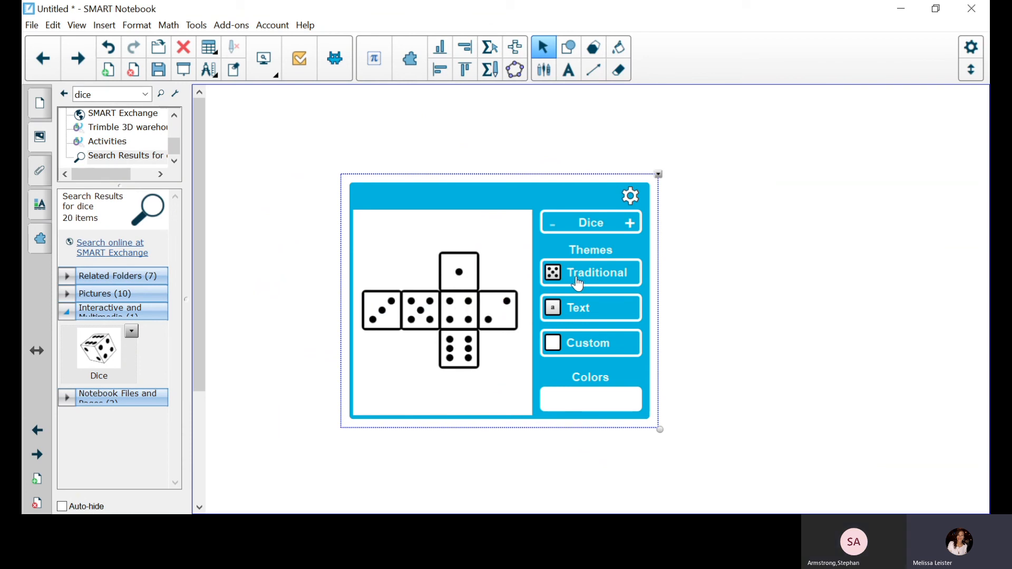
pyautogui.click(578, 346)
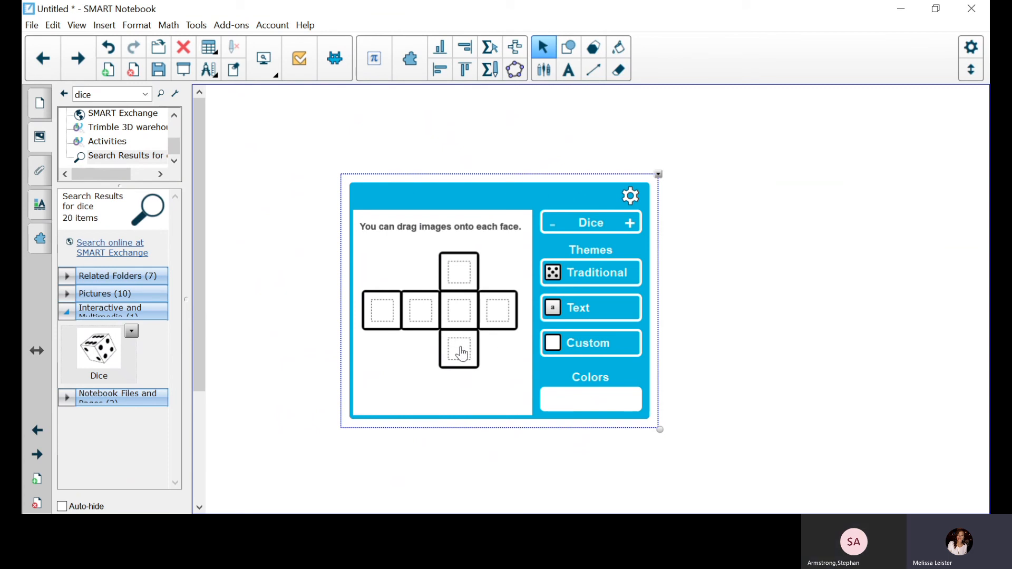
pyautogui.click(563, 399)
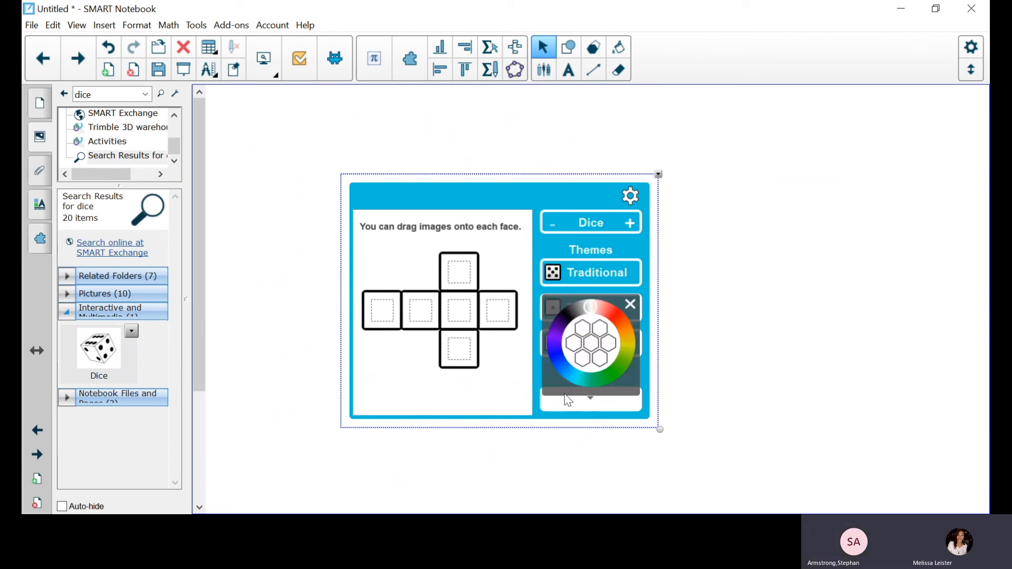
pyautogui.click(552, 273)
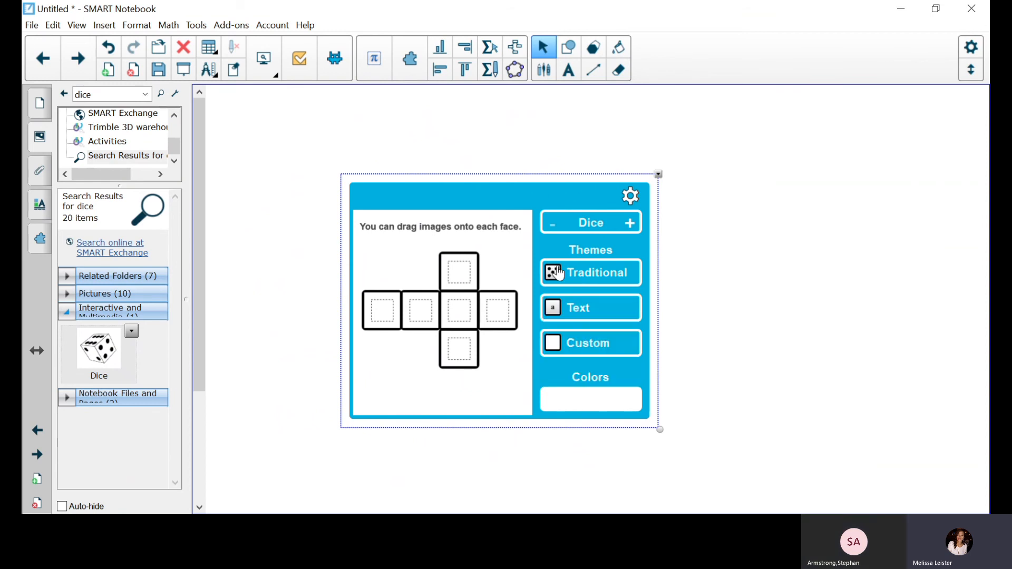
pyautogui.click(630, 196)
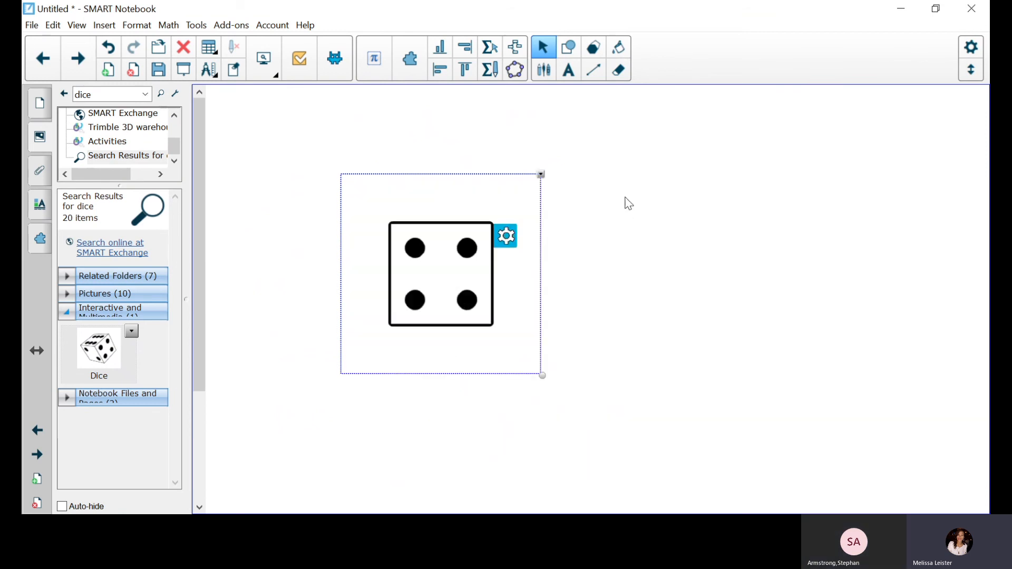
# - Roll the die on the page twice
pyautogui.click(453, 293)
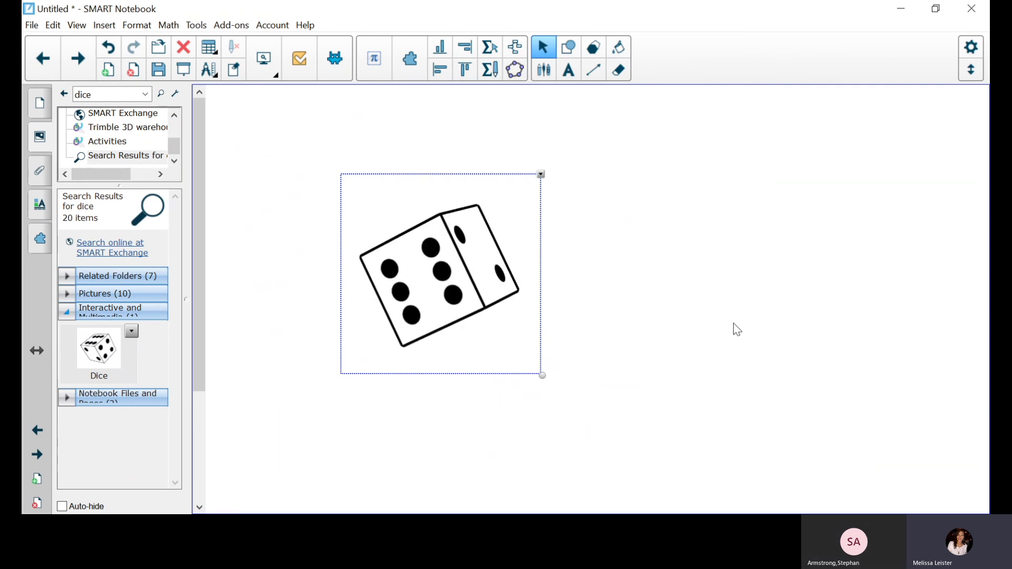
pyautogui.click(444, 301)
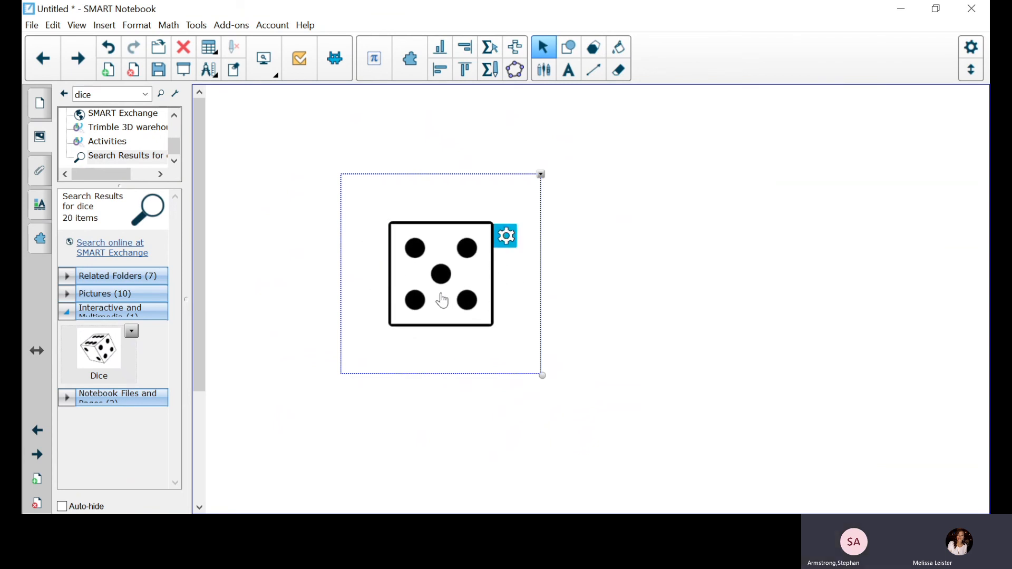
# - Search the gallery for "spinner" and place the interactive Spinner to the right of the die
pyautogui.click(66, 312)
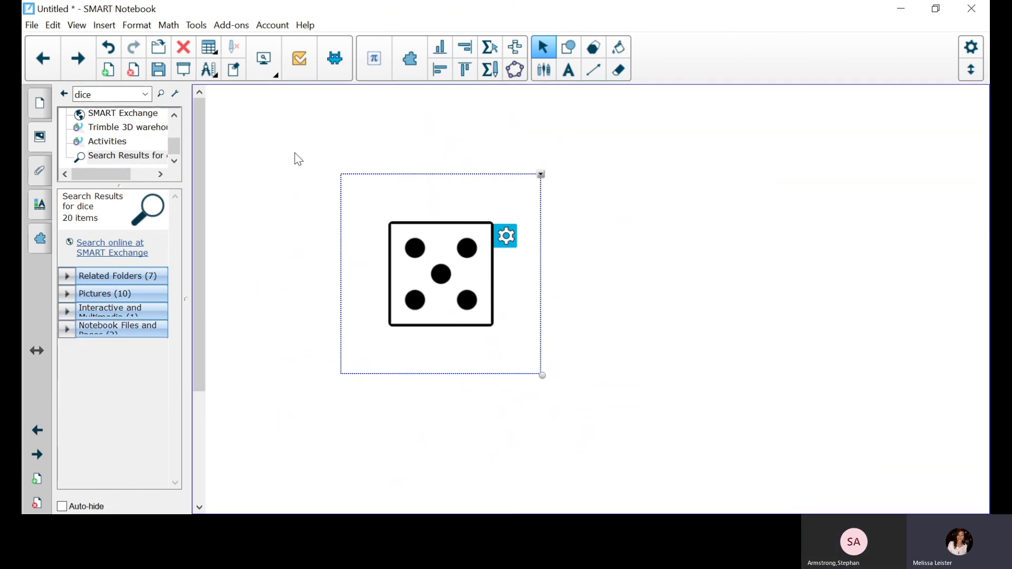
pyautogui.moveTo(125, 95); pyautogui.dragTo(37, 99)
pyautogui.write('spinner')
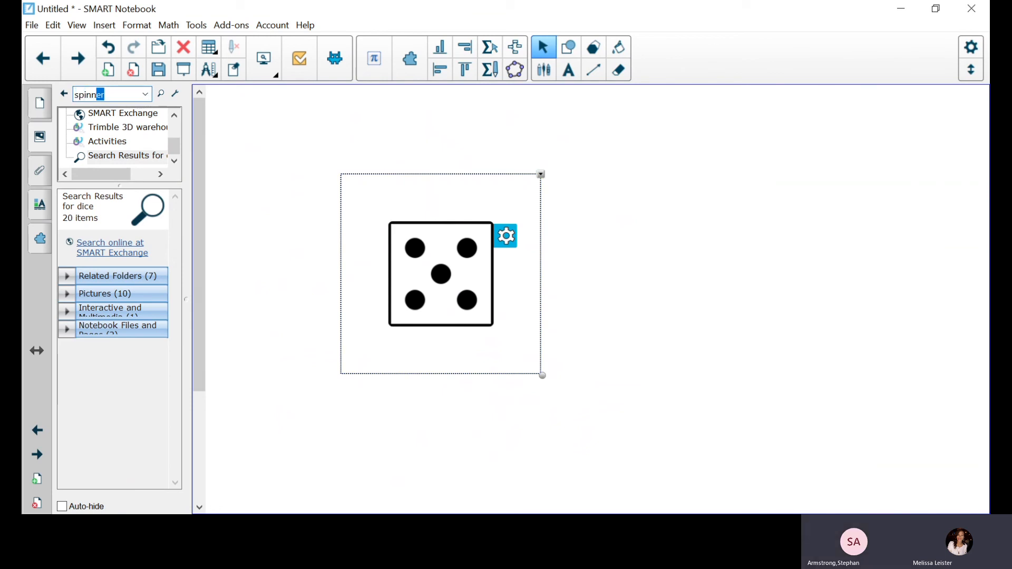
pyautogui.click(161, 94)
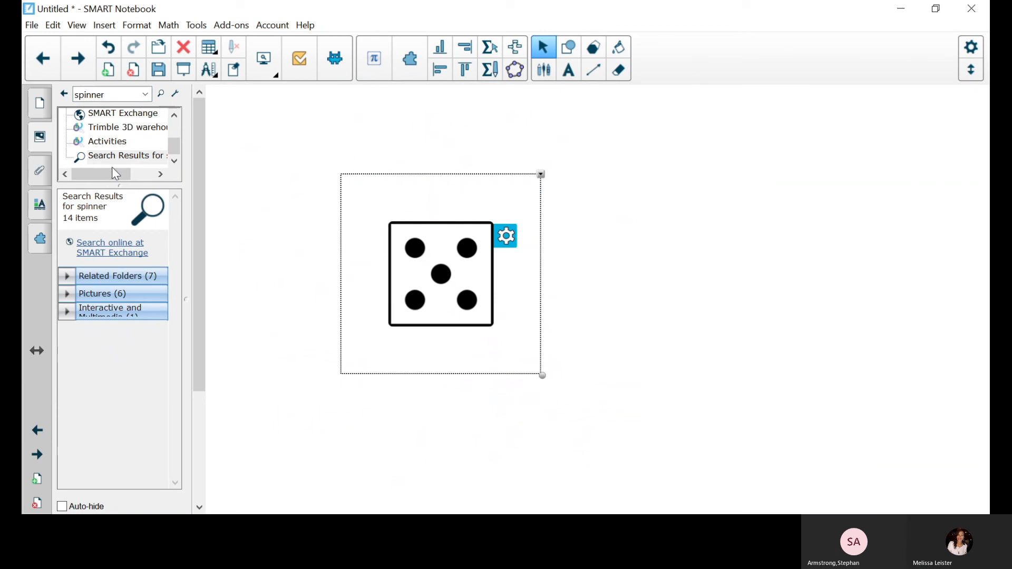
pyautogui.click(63, 312)
pyautogui.moveTo(89, 351); pyautogui.dragTo(782, 311)
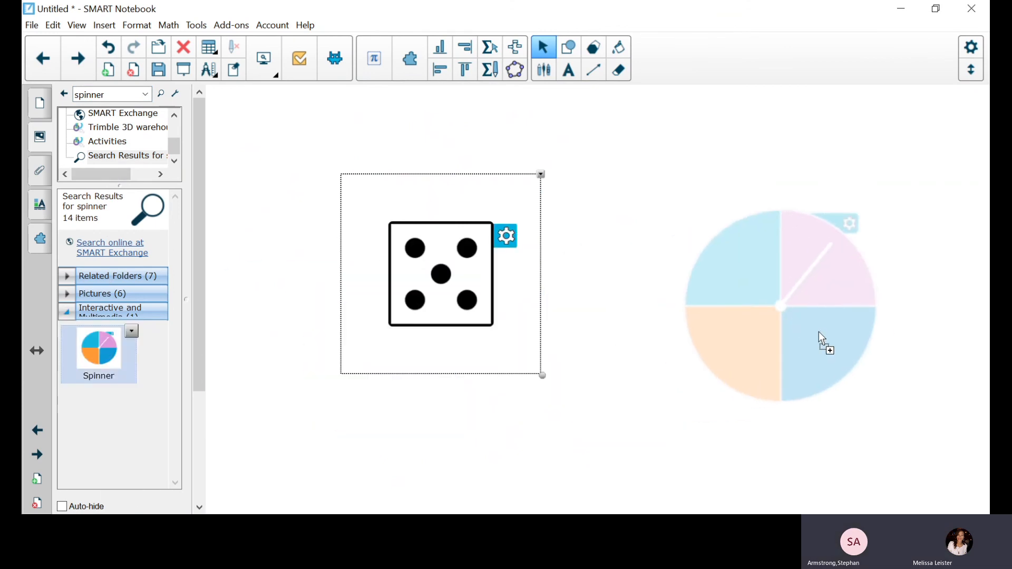
pyautogui.moveTo(818, 331); pyautogui.dragTo(818, 331)
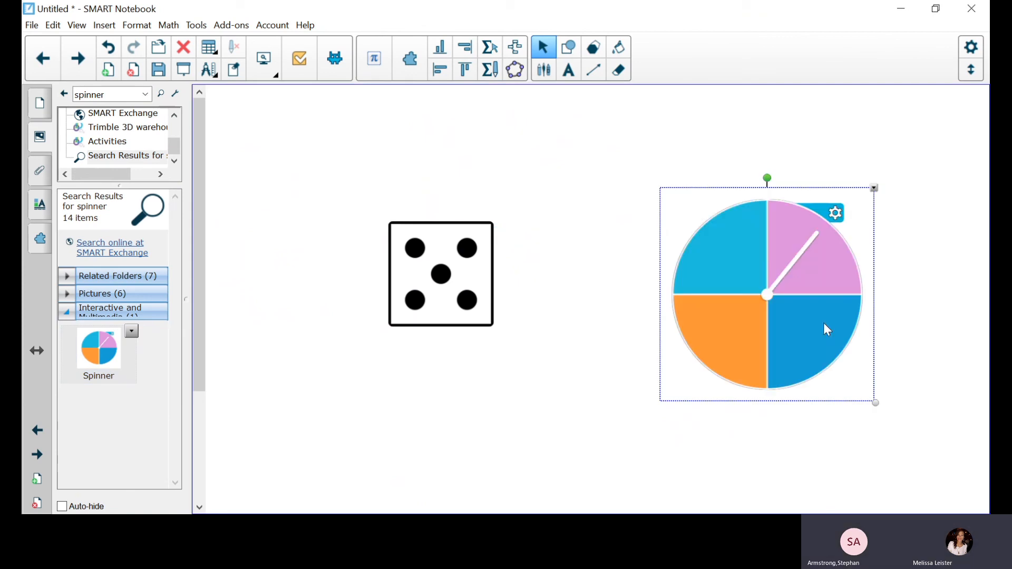
# - Increase the spinner to six segments, close its settings, and spin it
pyautogui.click(836, 213)
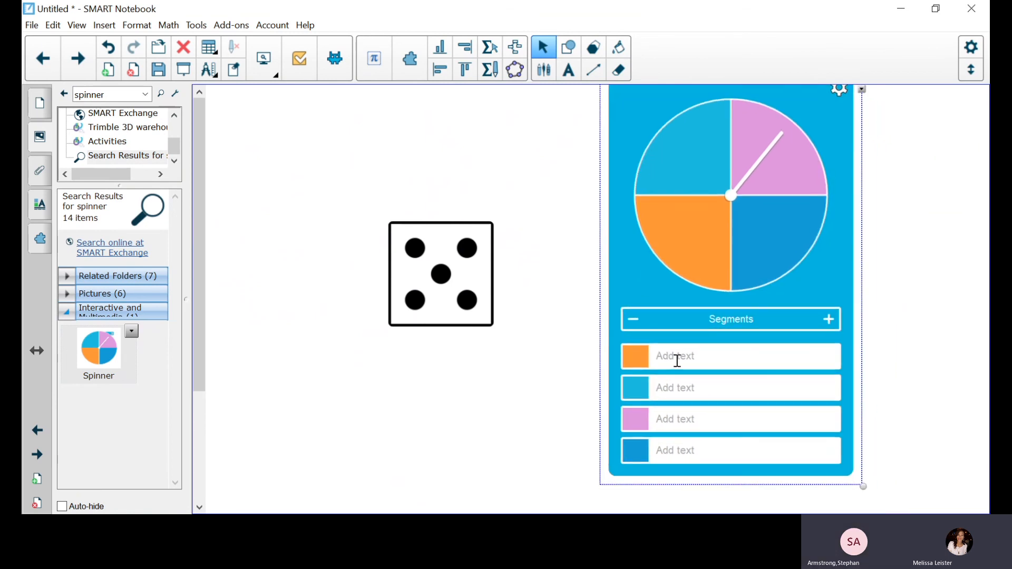
pyautogui.click(829, 320)
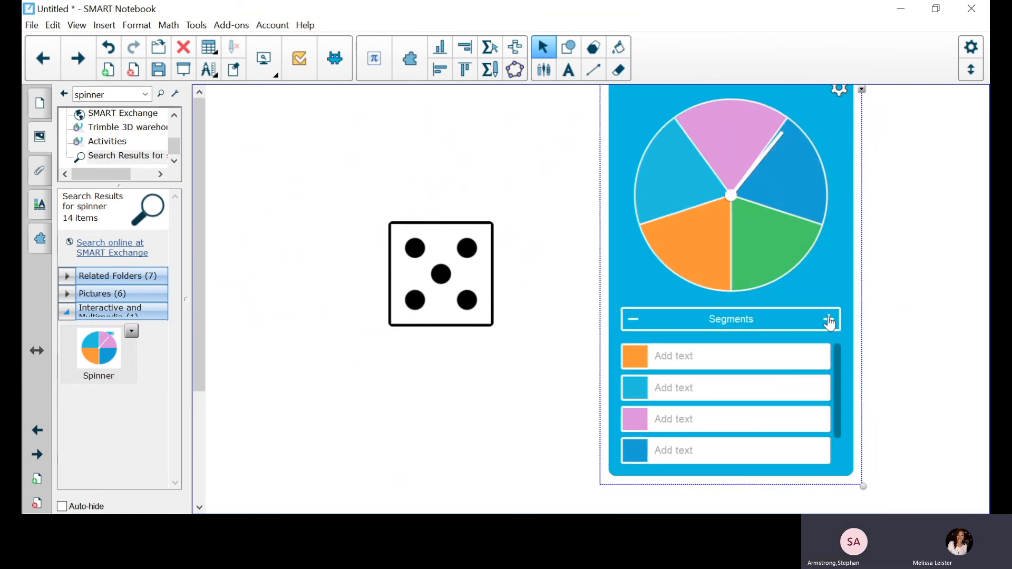
pyautogui.click(829, 320)
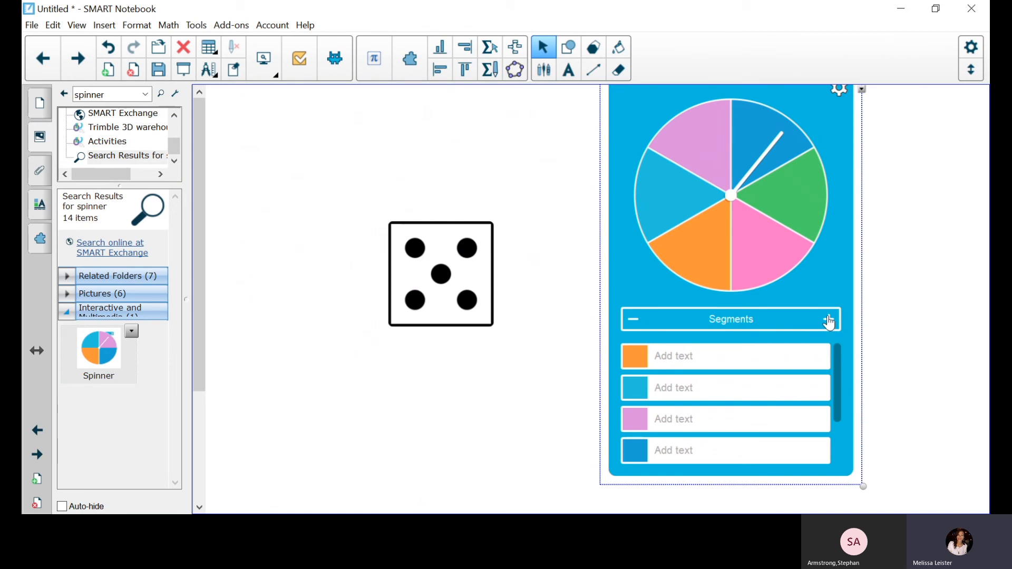
pyautogui.click(839, 91)
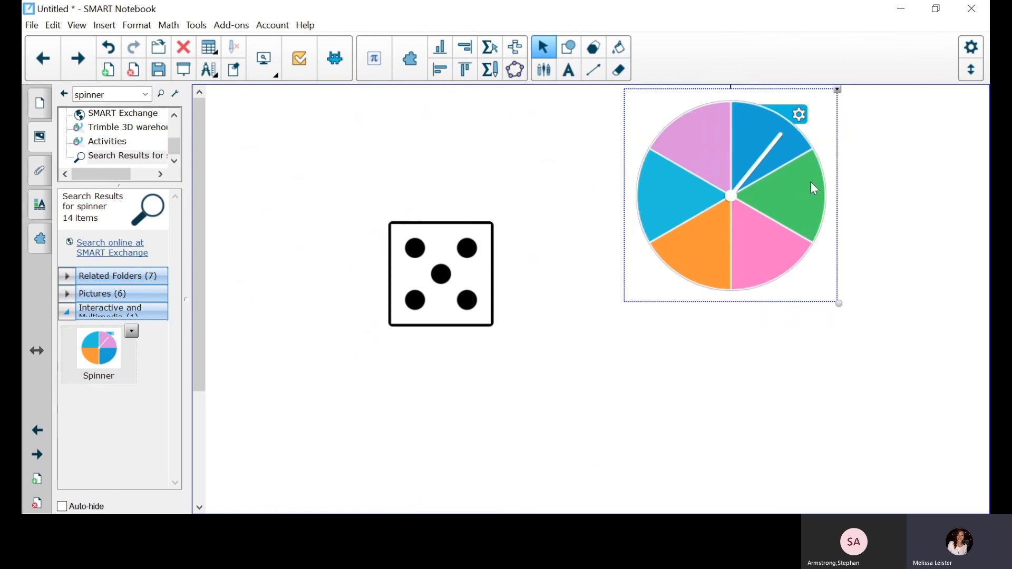
pyautogui.click(757, 155)
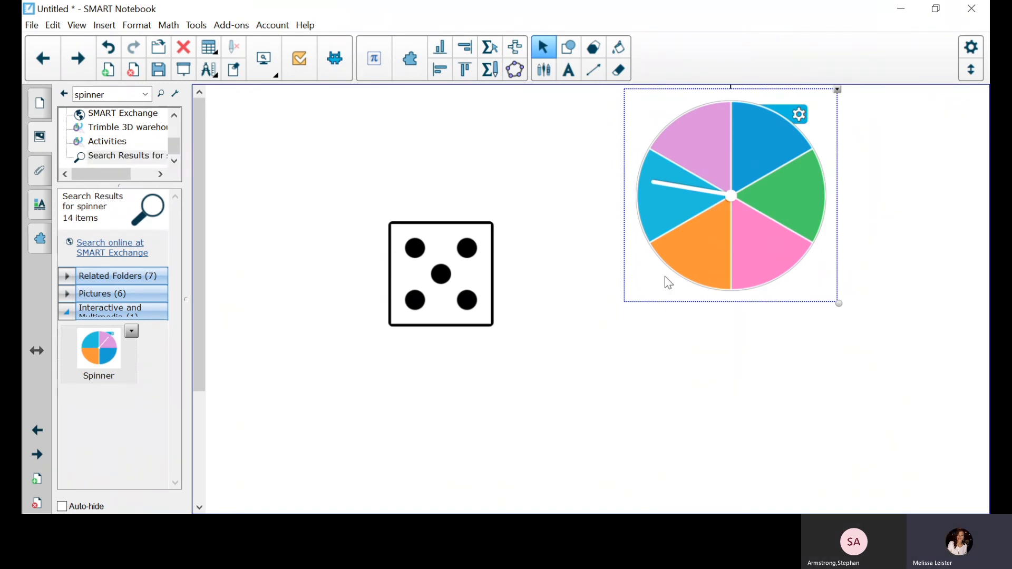
# - Deselect the spinner, roll the die again, and spin the spinner once more
pyautogui.click(547, 49)
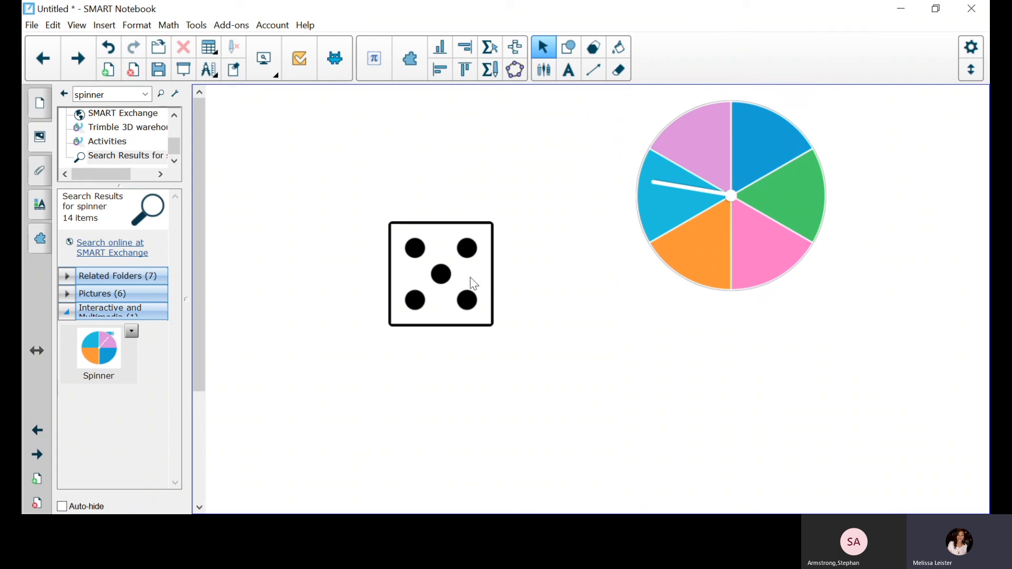
pyautogui.click(457, 301)
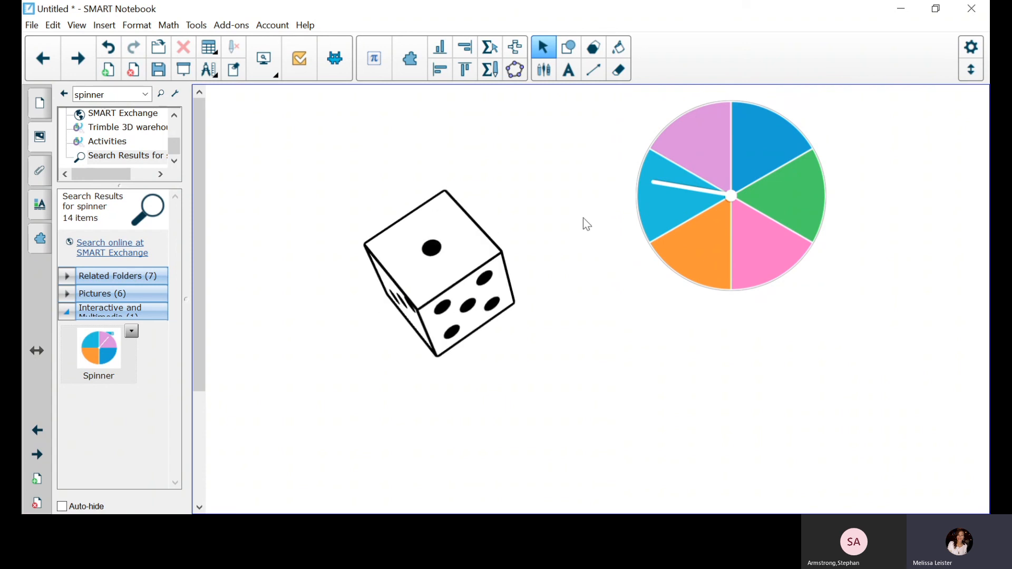
pyautogui.click(670, 184)
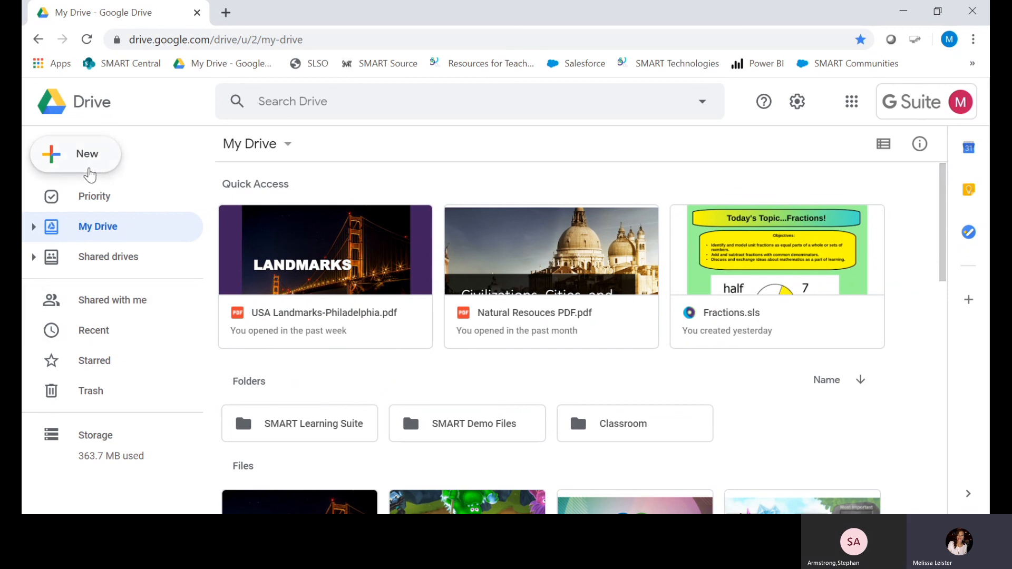
# - In Google Drive, create a new SMART Learning Suite file and skip the Getting Started test drive
pyautogui.click(87, 161)
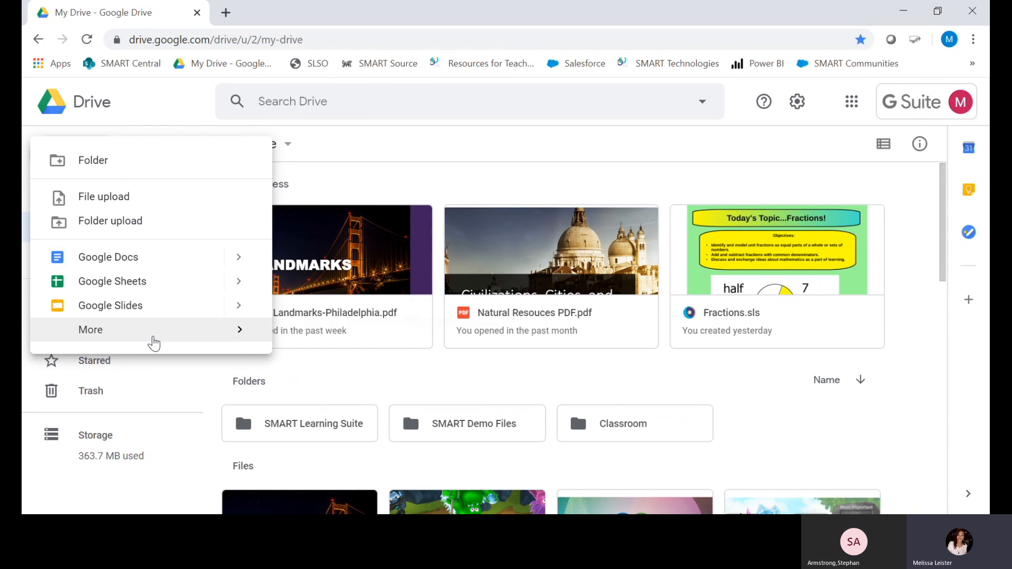
pyautogui.moveTo(154, 344)
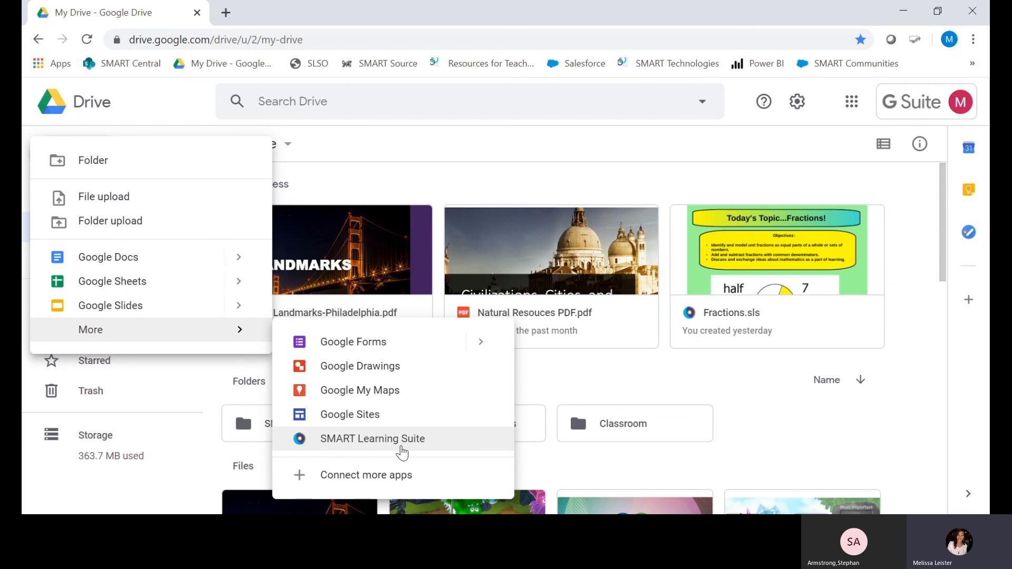
pyautogui.click(402, 448)
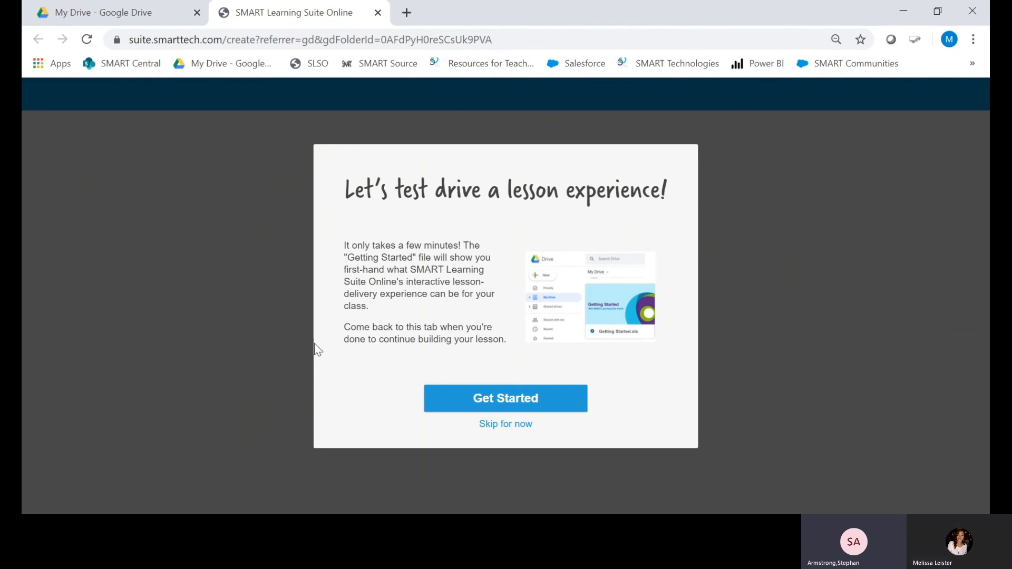
pyautogui.click(498, 424)
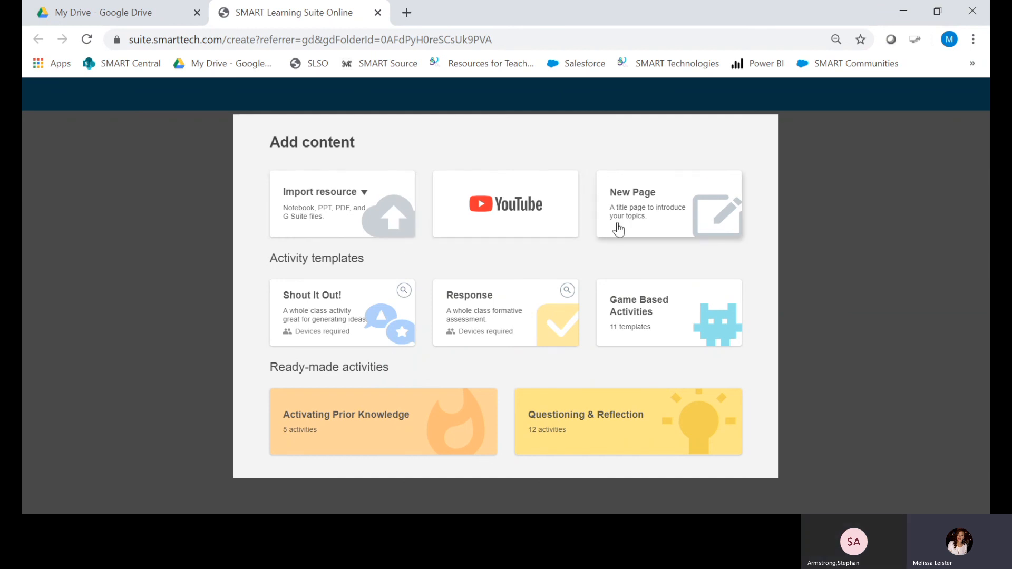
# - Review the game-based activity templates and the Response question types, and return to the content choices
pyautogui.click(656, 325)
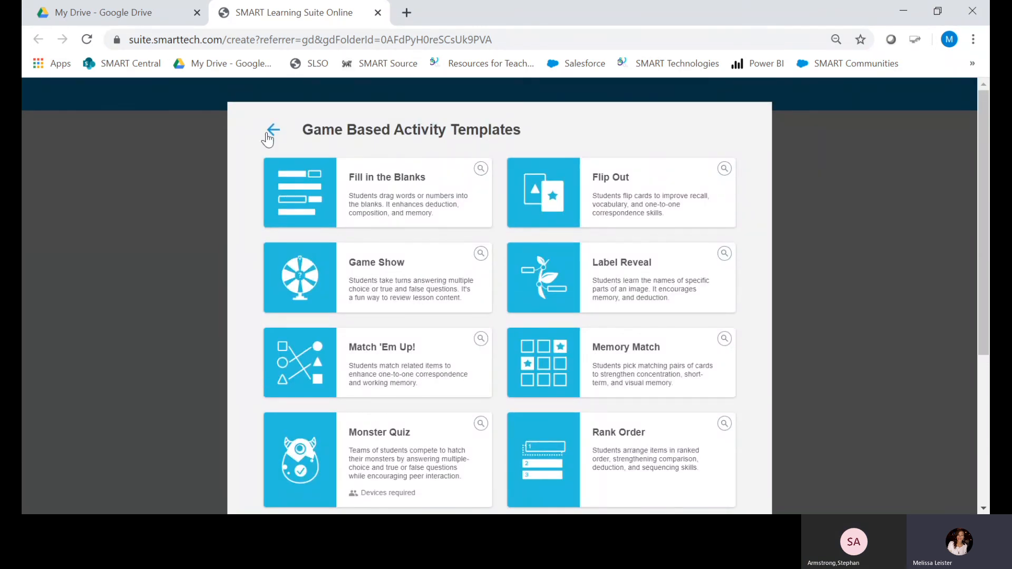
pyautogui.click(272, 131)
pyautogui.click(502, 316)
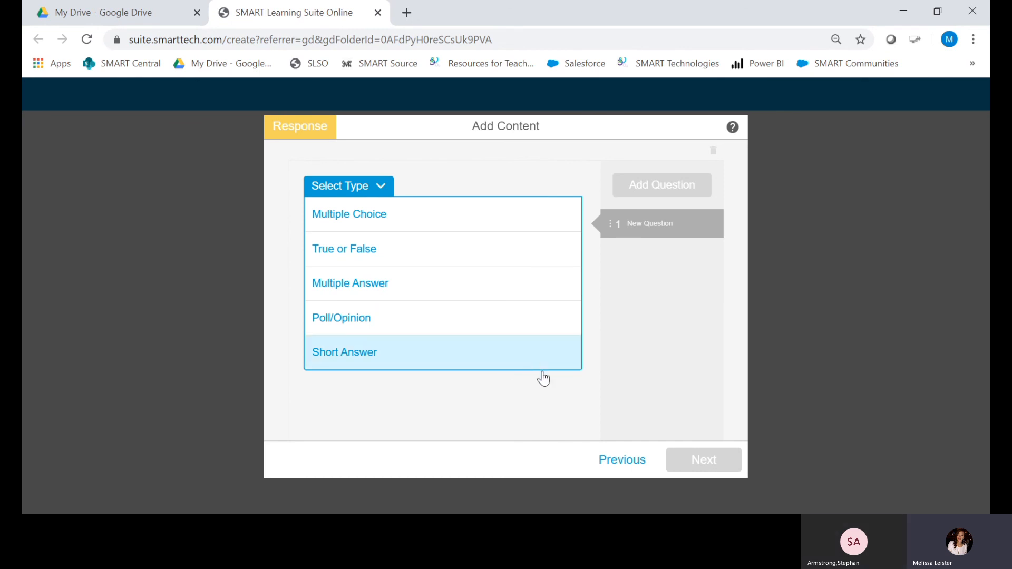
pyautogui.click(617, 460)
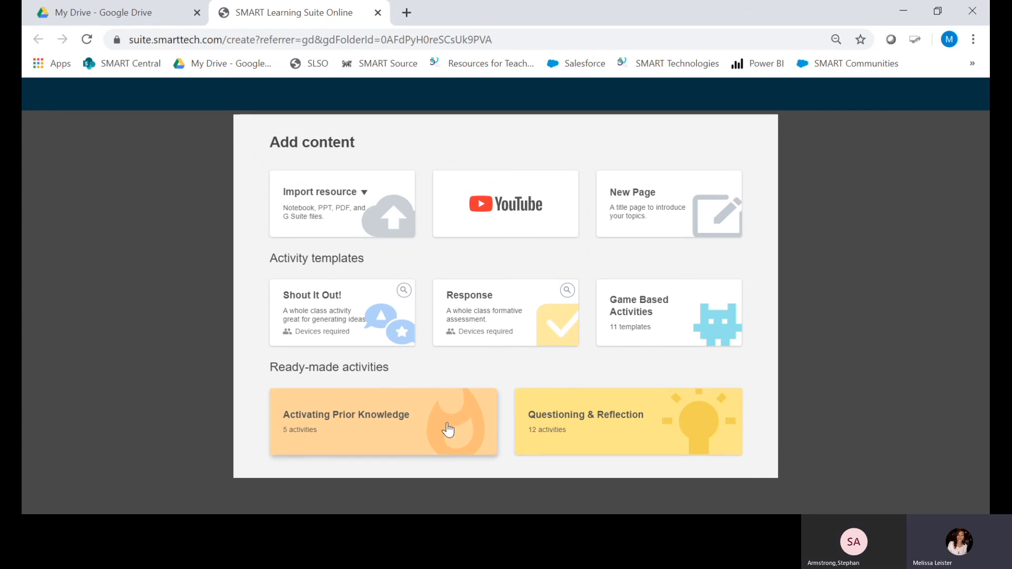
# - Review the ready-made Activating Prior Knowledge activities and return to the content choices
pyautogui.click(448, 430)
pyautogui.scroll(-4, 429, 366)
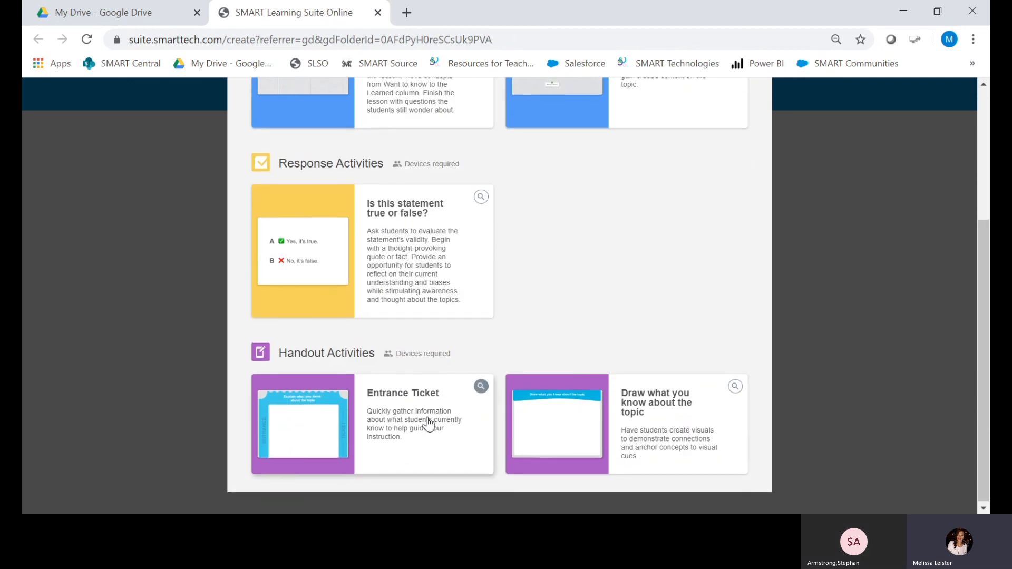
pyautogui.scroll(4, 428, 419)
pyautogui.click(261, 132)
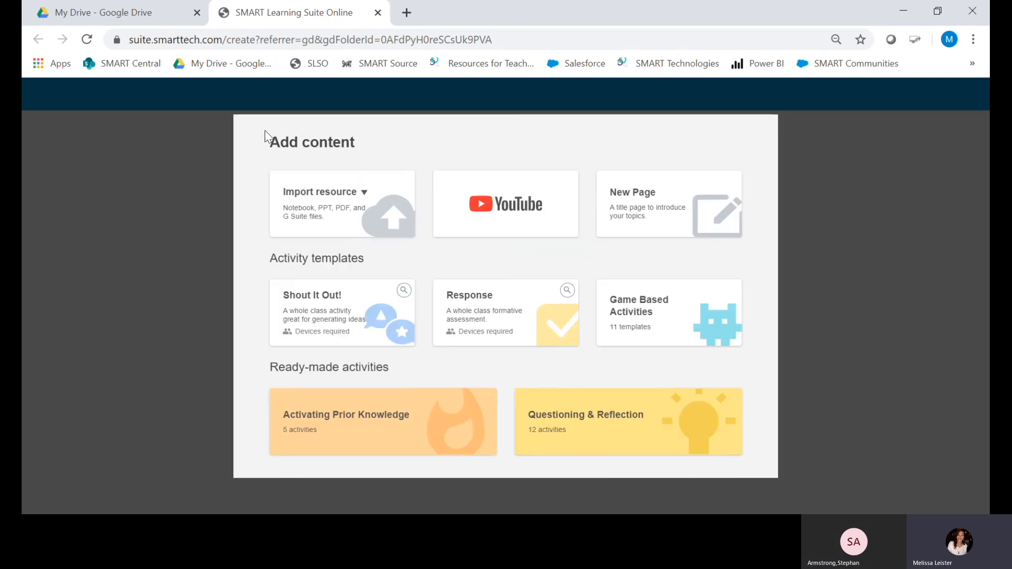
# - Import the USA Landmarks-Philadelphia PDF from Google Drive as the lesson content
pyautogui.click(340, 229)
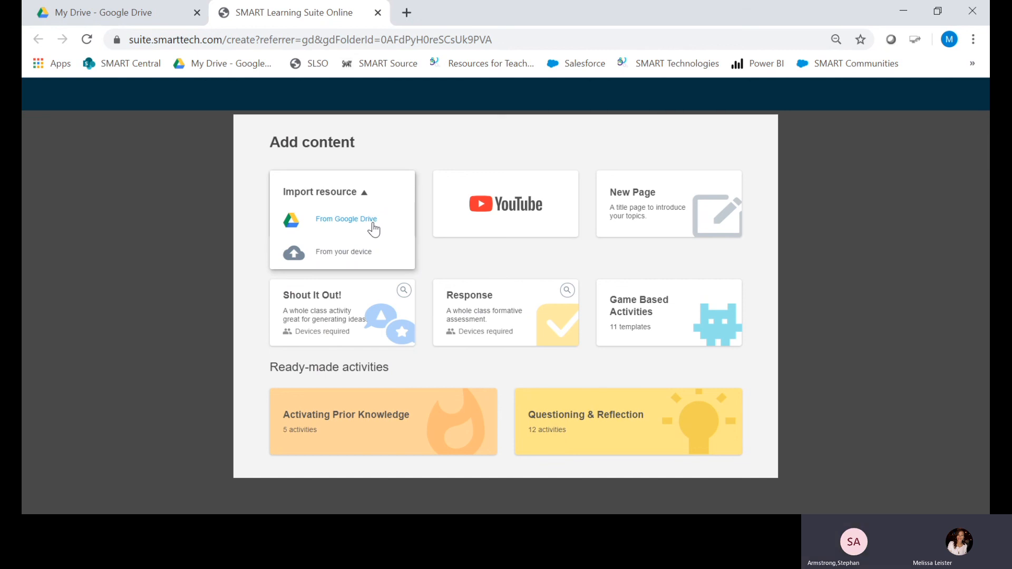
pyautogui.click(359, 220)
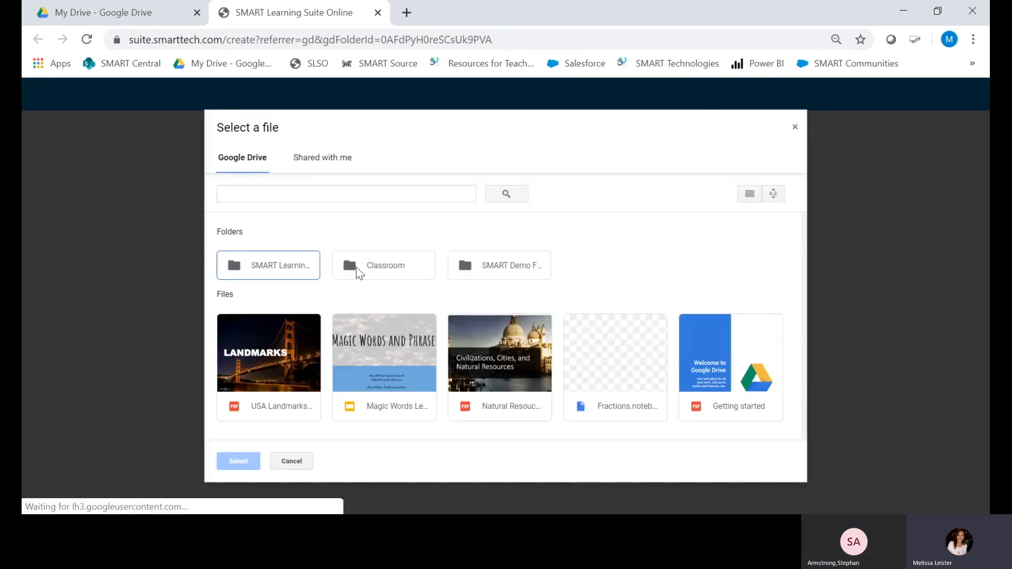
pyautogui.click(271, 376)
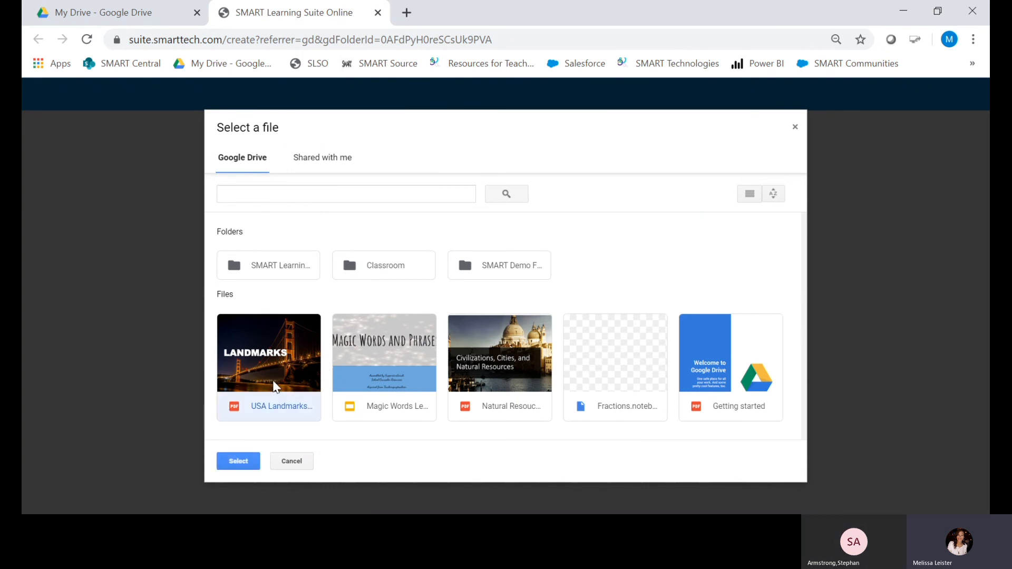
pyautogui.click(239, 464)
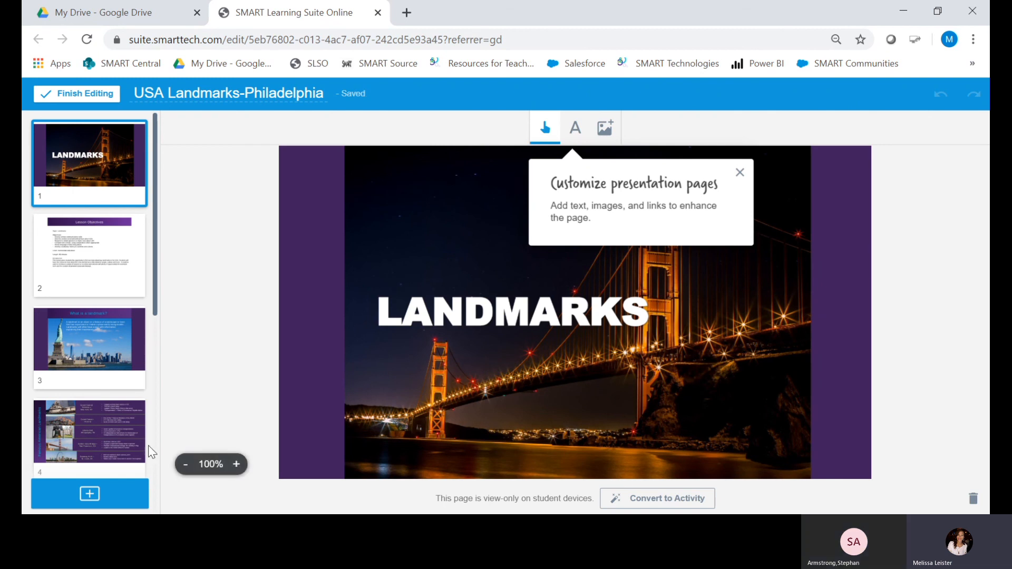
# - Convert page 8, the world map group question, into a collaborative Workspace activity
pyautogui.scroll(-3, 96, 395)
pyautogui.scroll(-5, 97, 403)
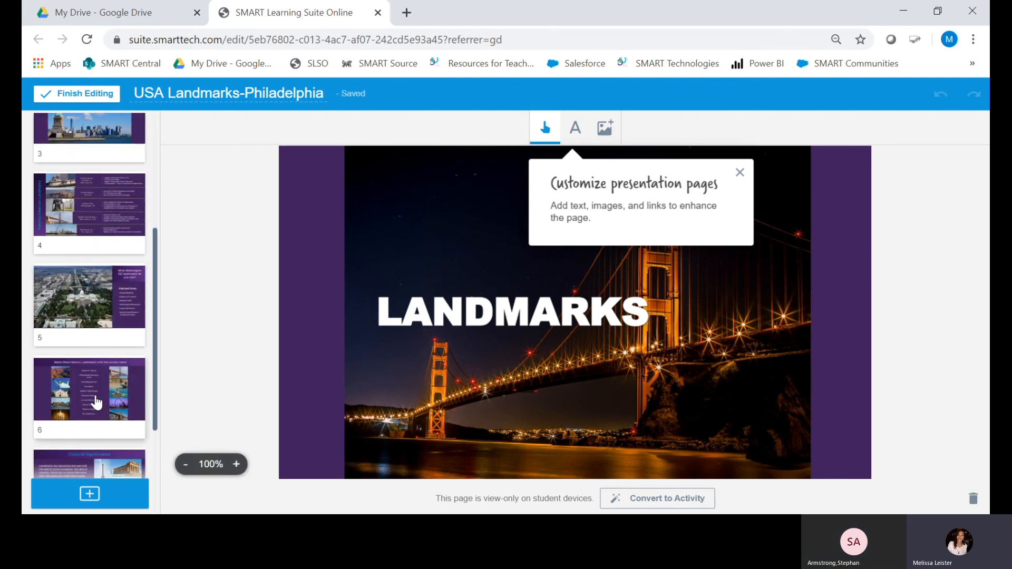
pyautogui.click(95, 394)
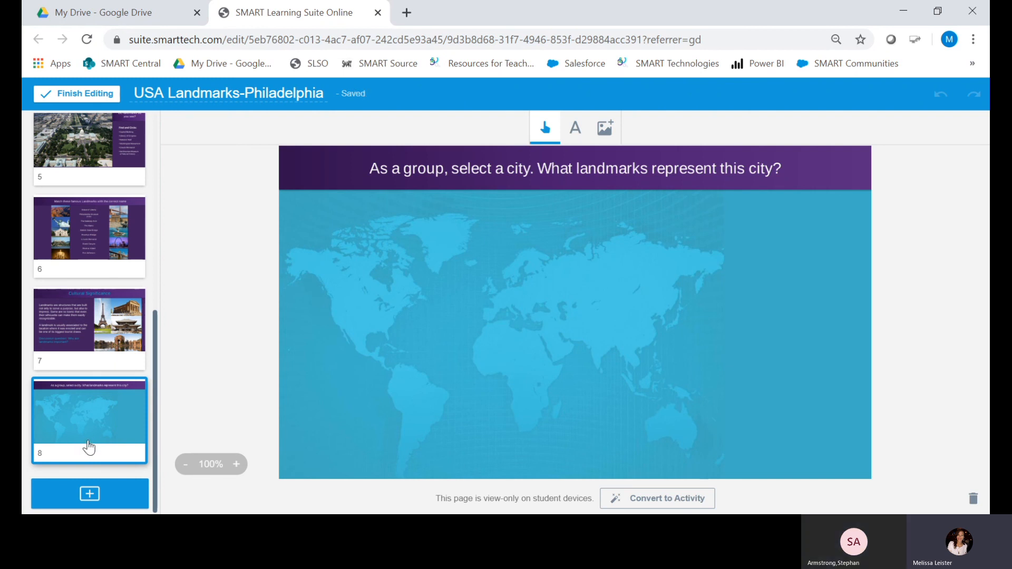
pyautogui.click(666, 505)
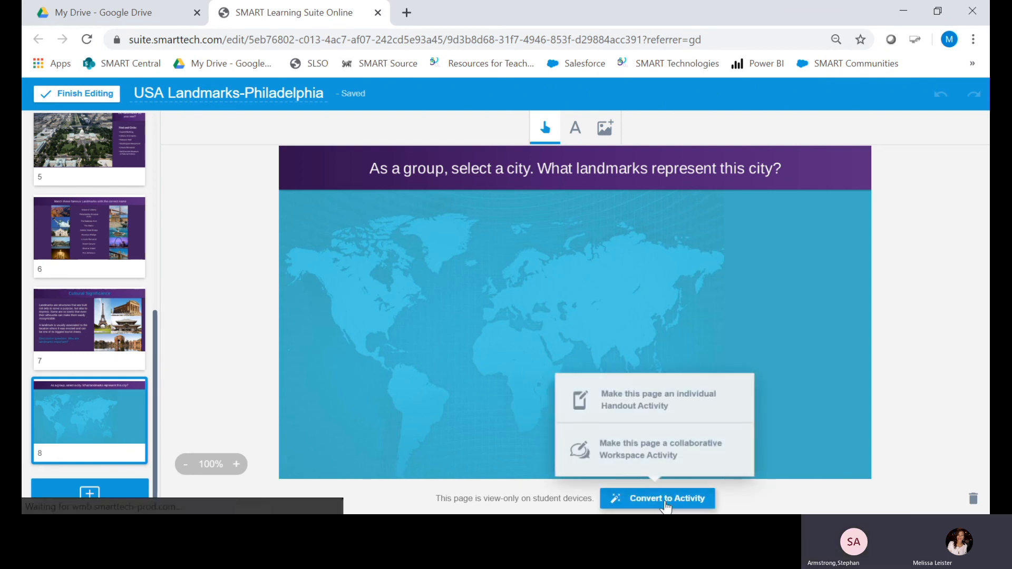
pyautogui.click(655, 457)
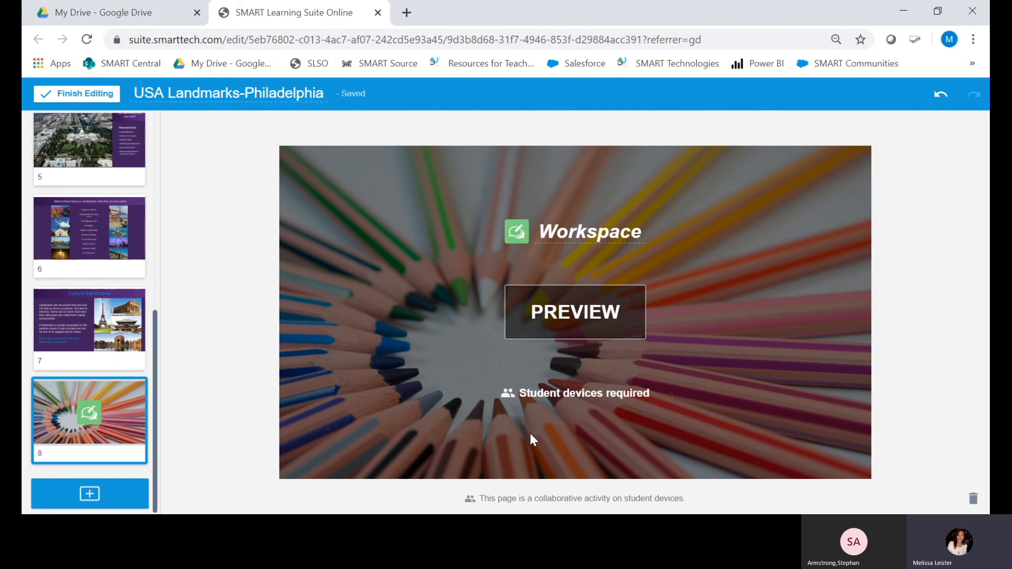
# - Examine the game-based activity templates available for adding to the lesson, and close them without adding one
pyautogui.click(114, 498)
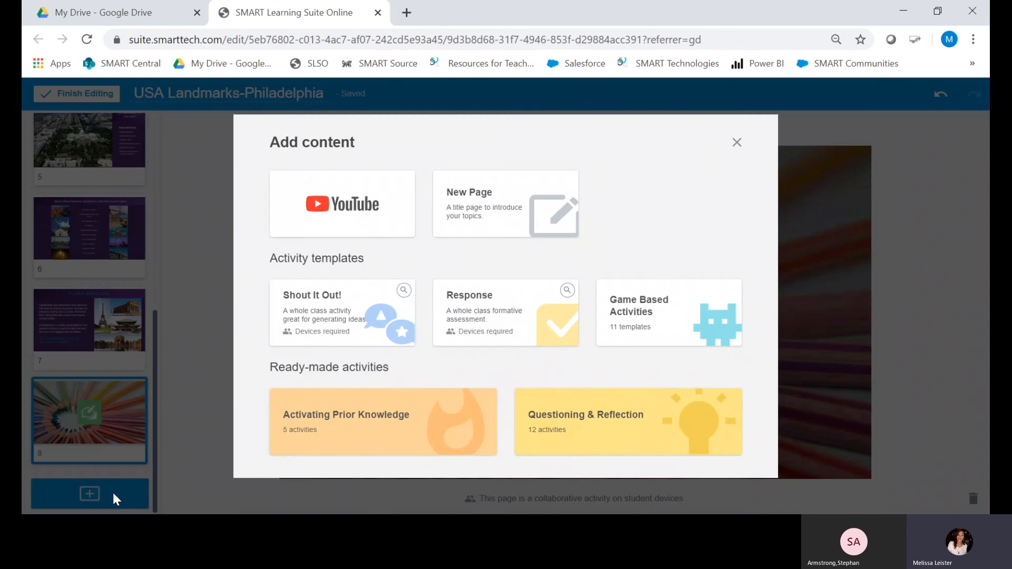
pyautogui.click(656, 340)
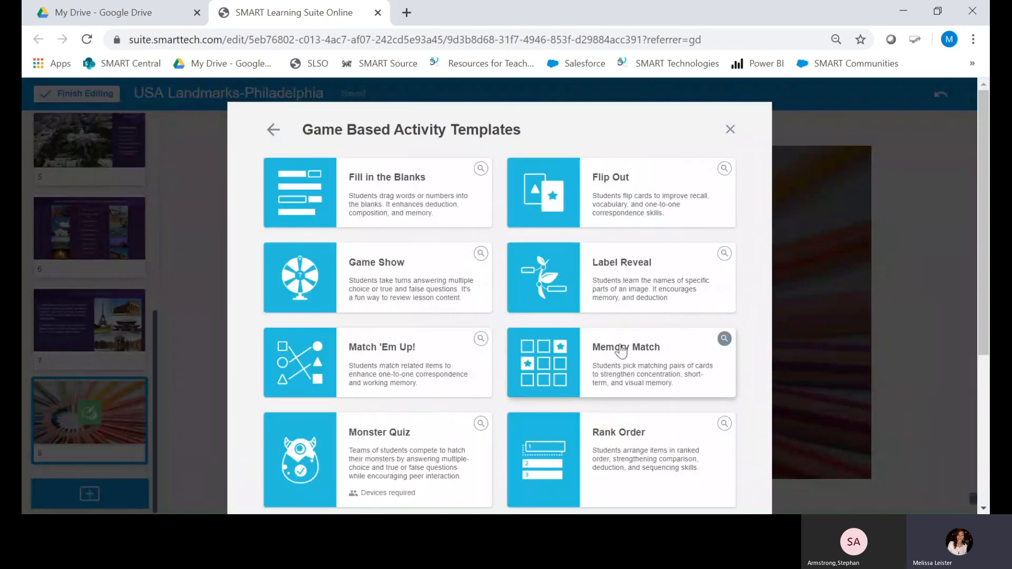
pyautogui.scroll(-3, 592, 355)
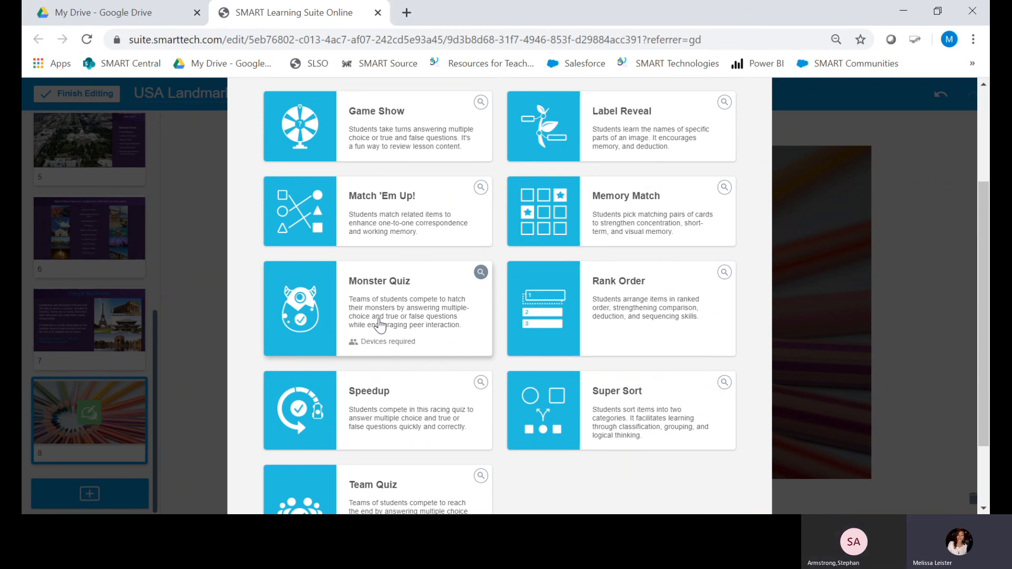
pyautogui.scroll(-2, 380, 324)
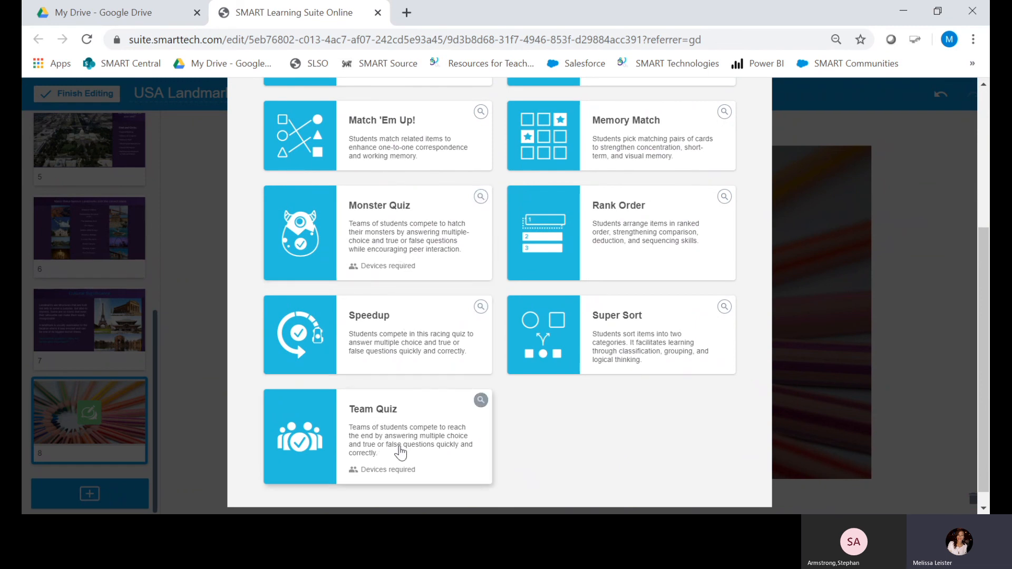
pyautogui.scroll(-1, 674, 409)
pyautogui.scroll(1, 677, 409)
pyautogui.scroll(5, 677, 409)
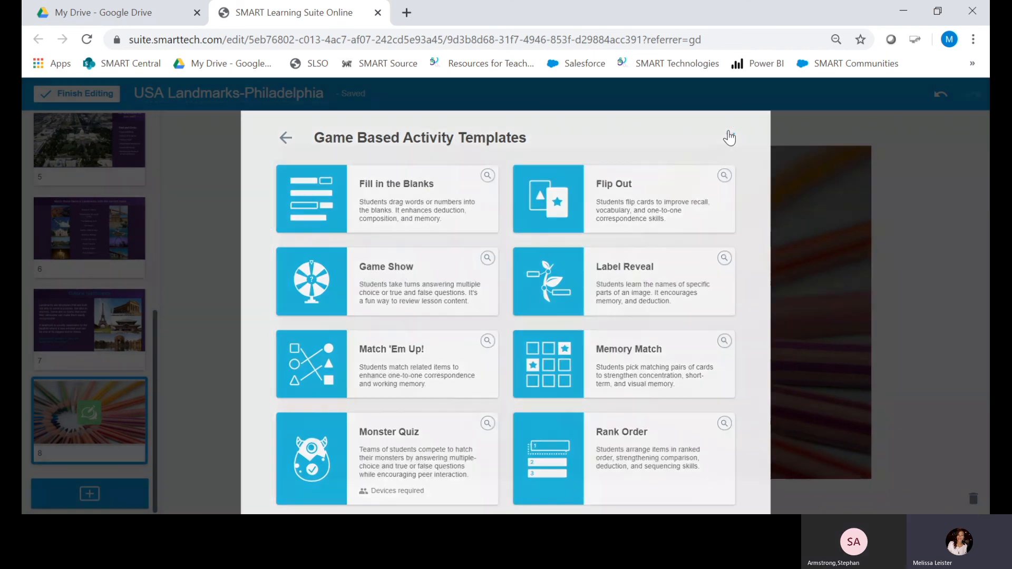
pyautogui.click(730, 131)
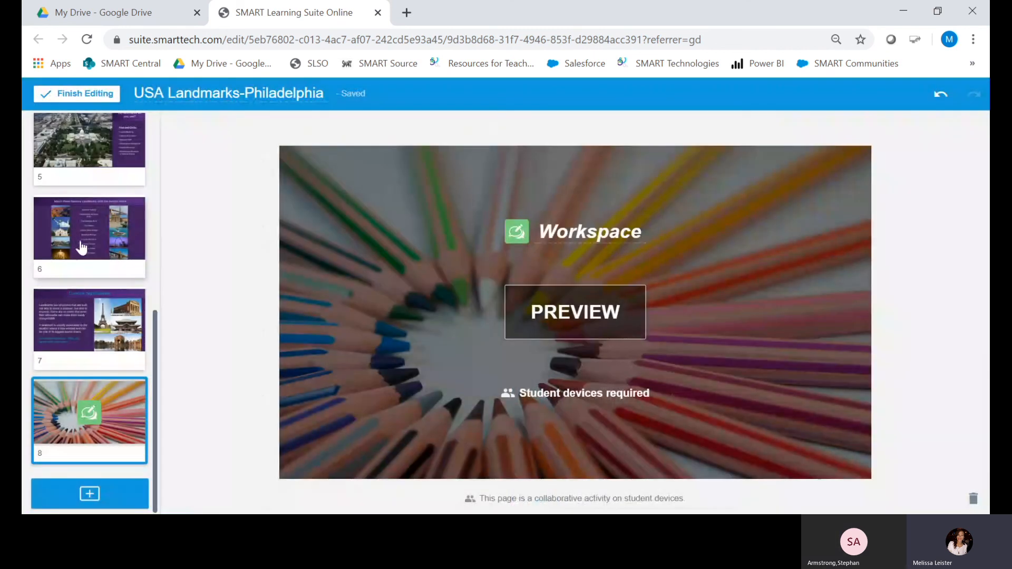
# - Convert page 6, the famous landmarks matching page, into an individual Handout activity
pyautogui.click(81, 246)
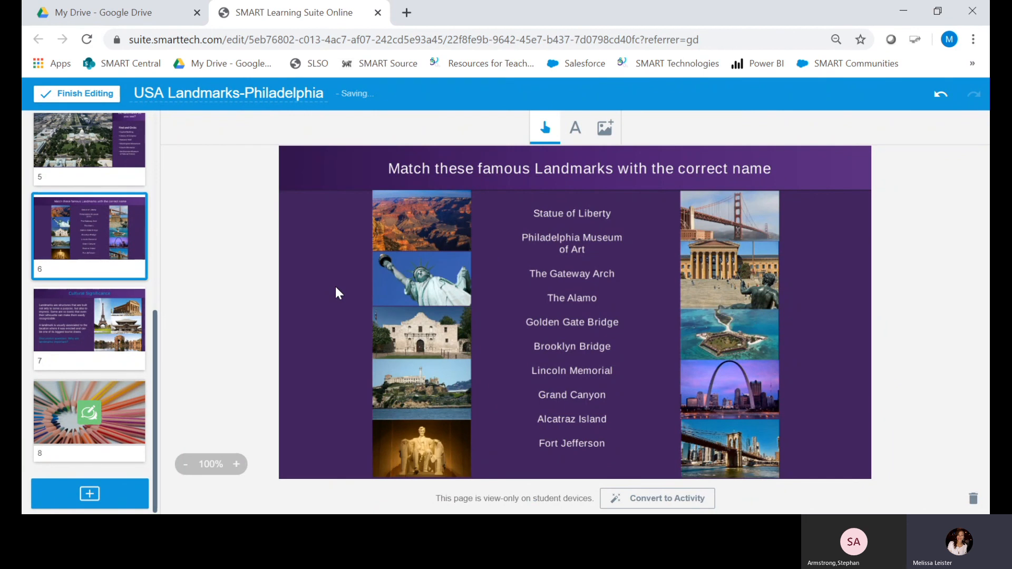
pyautogui.click(669, 503)
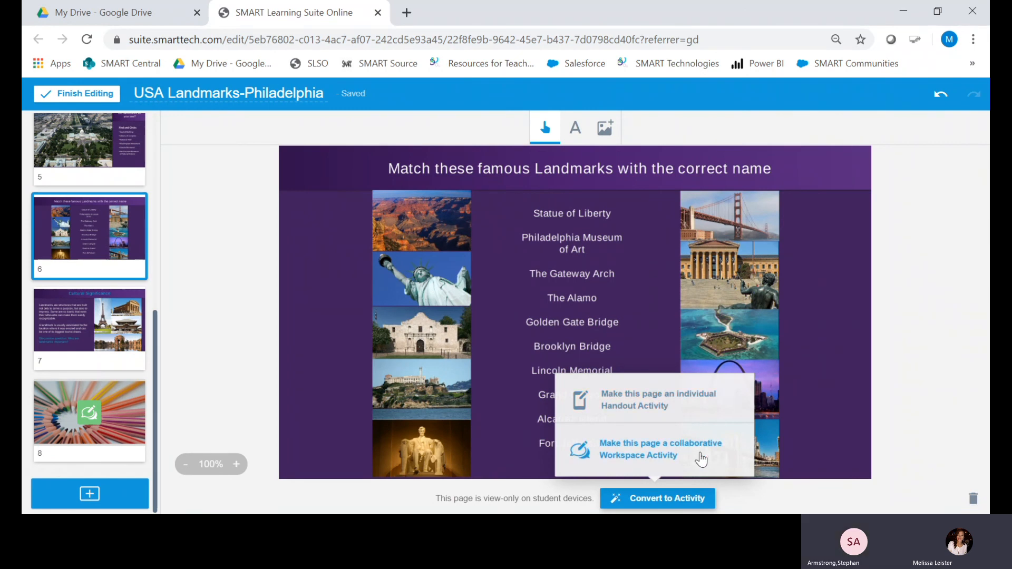
pyautogui.click(699, 409)
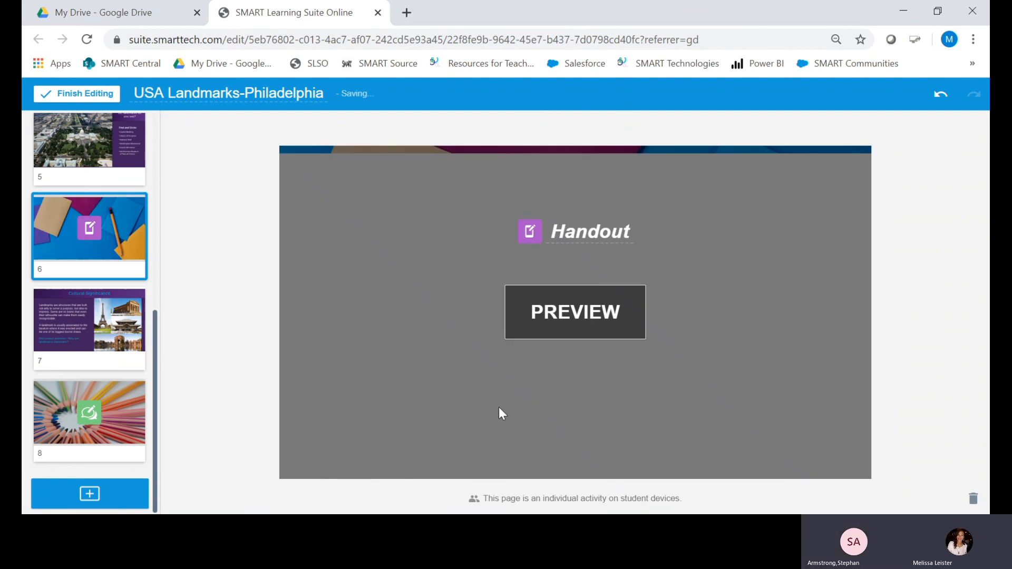
# - Check the Workspace page, finish editing the lesson, and display the class joining instructions for students
pyautogui.click(71, 425)
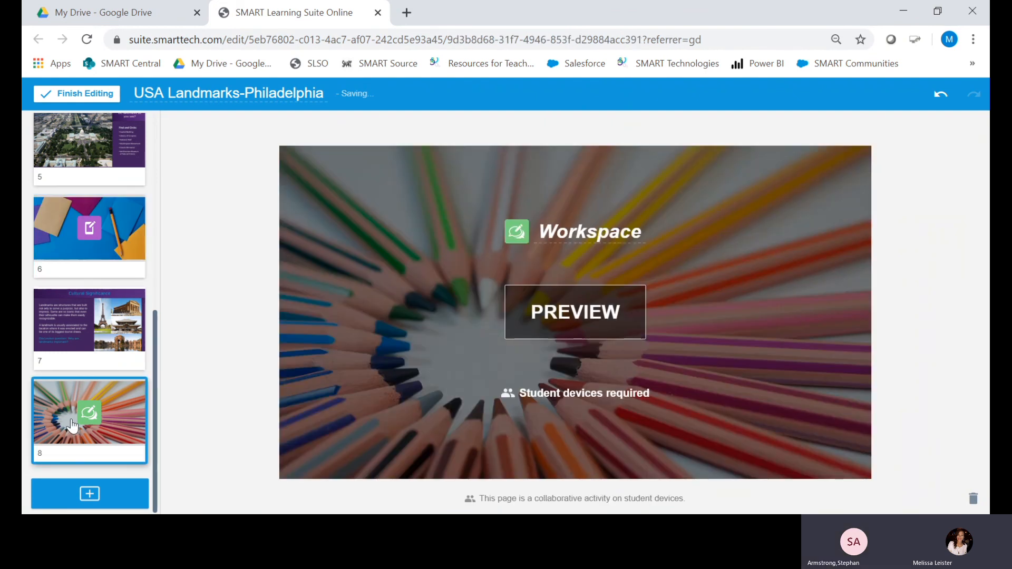
pyautogui.scroll(7, 127, 375)
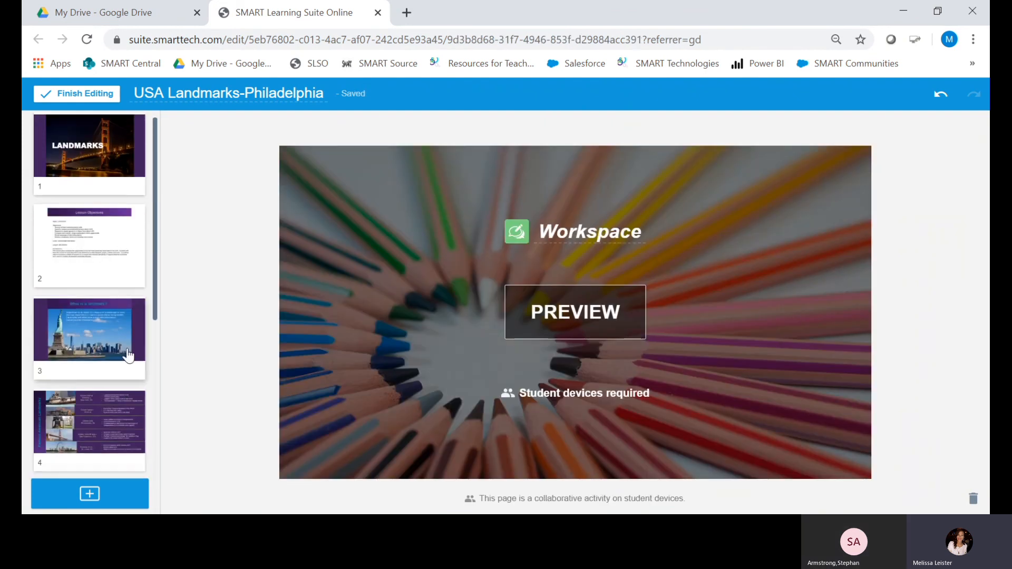
pyautogui.click(93, 95)
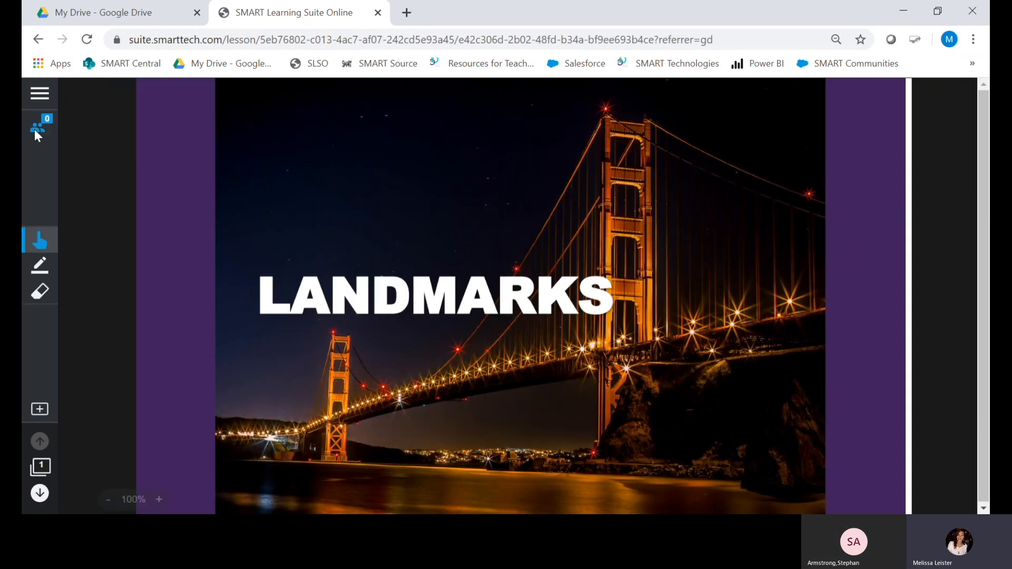
pyautogui.click(37, 133)
pyautogui.click(179, 91)
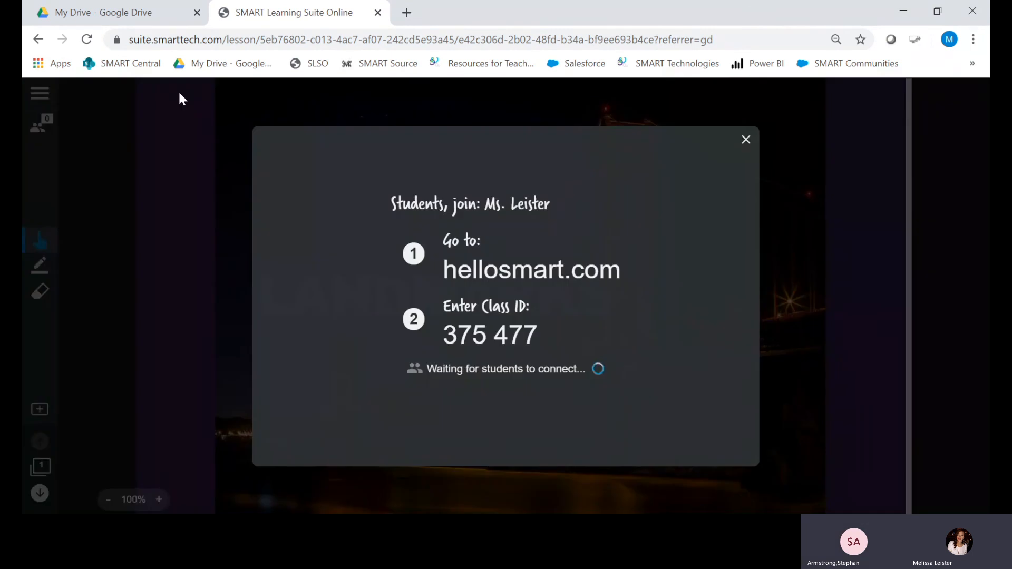